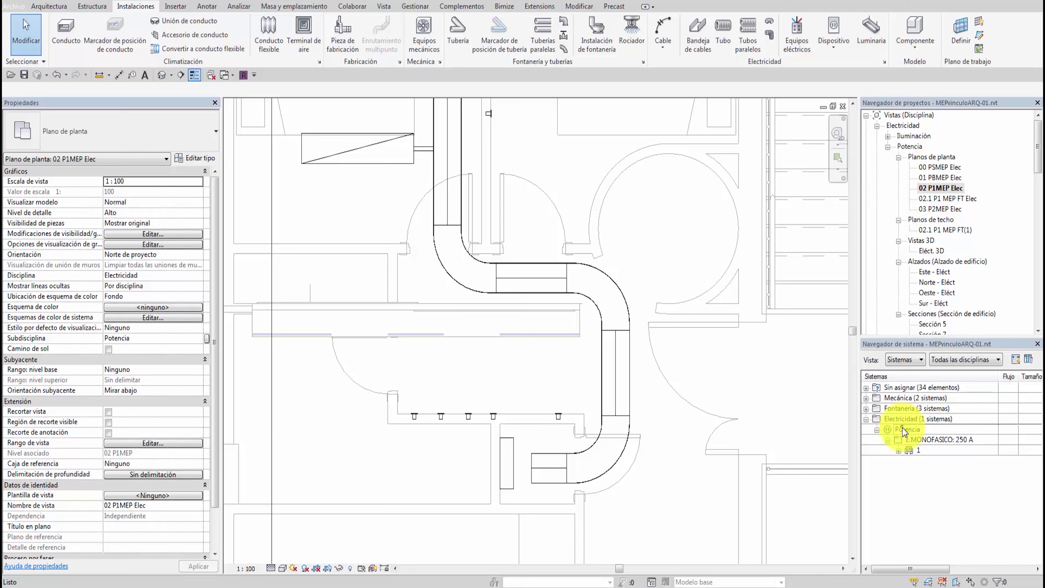
# Select the c.MONOFASICO 250 A panel and expand circuit 1 to inspect its M_Toma simple outlets.
pyautogui.click(920, 439)
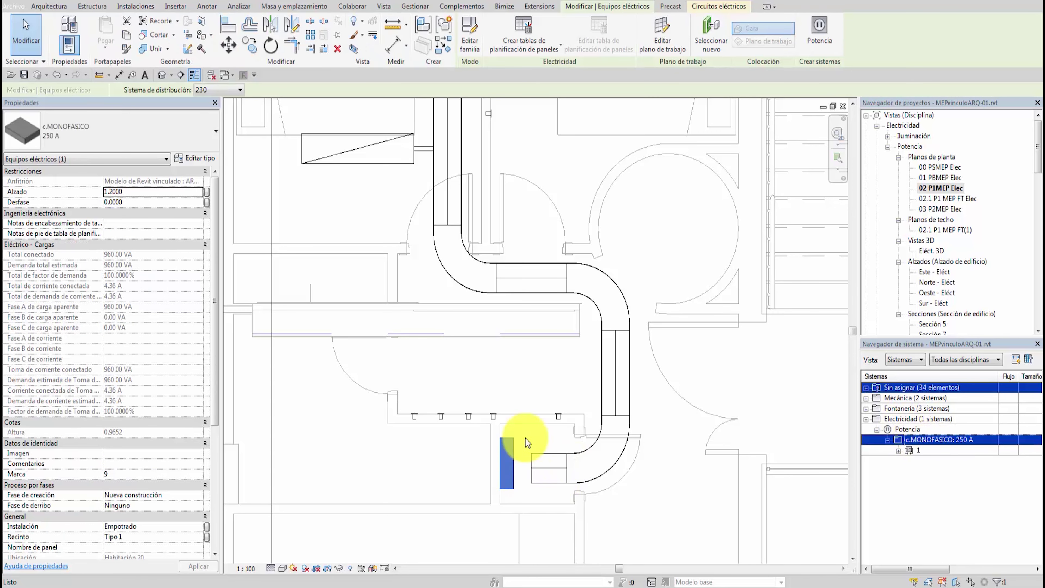
pyautogui.click(920, 452)
pyautogui.click(898, 451)
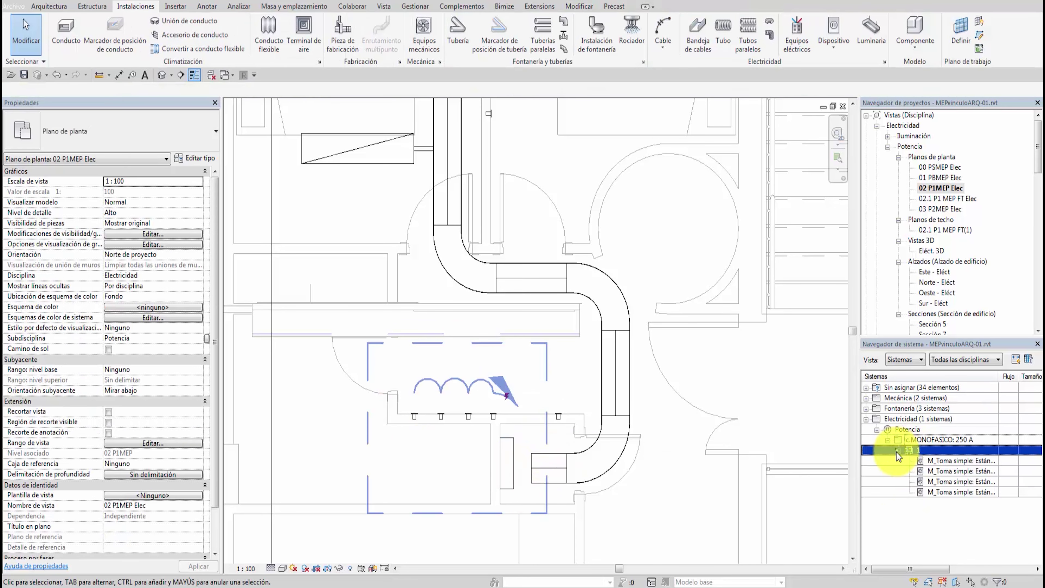
pyautogui.click(928, 457)
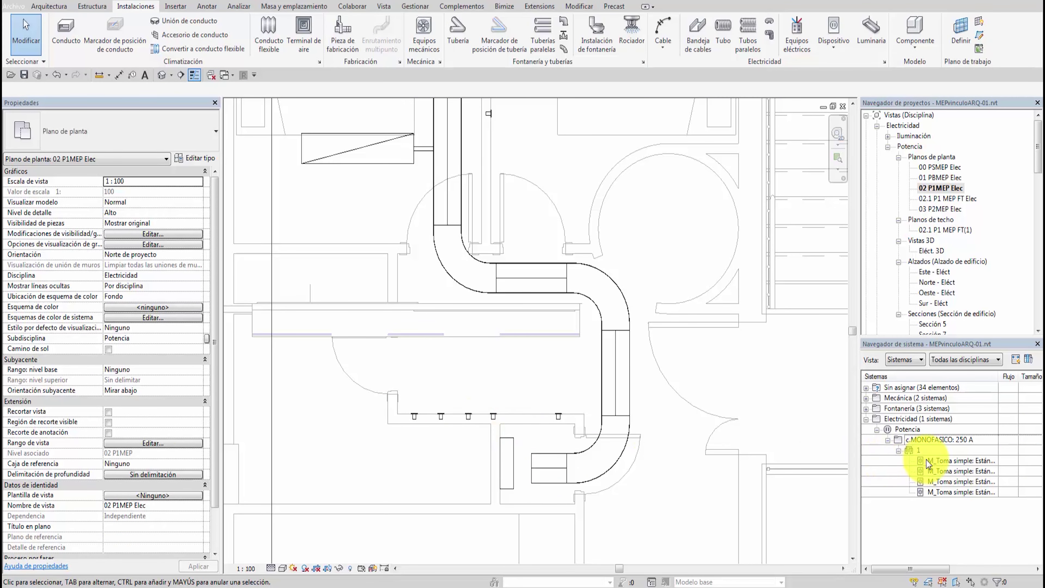
pyautogui.click(940, 451)
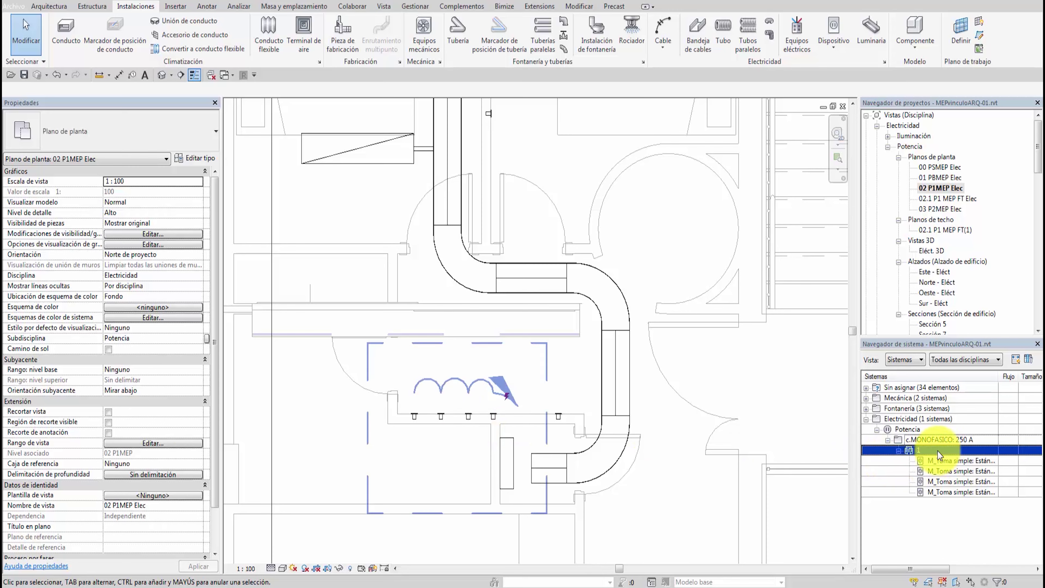
pyautogui.click(945, 471)
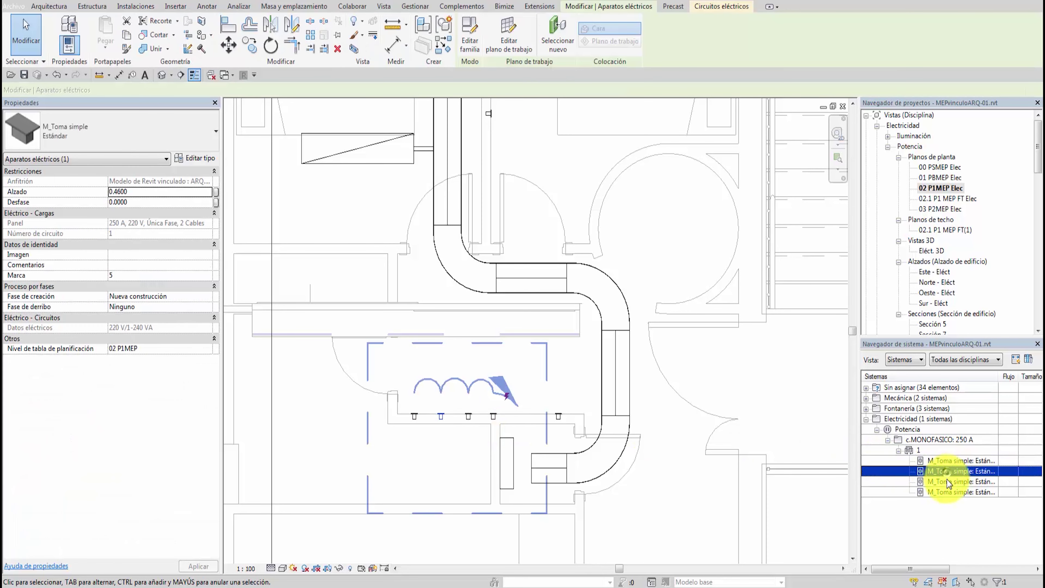
pyautogui.press('Escape')
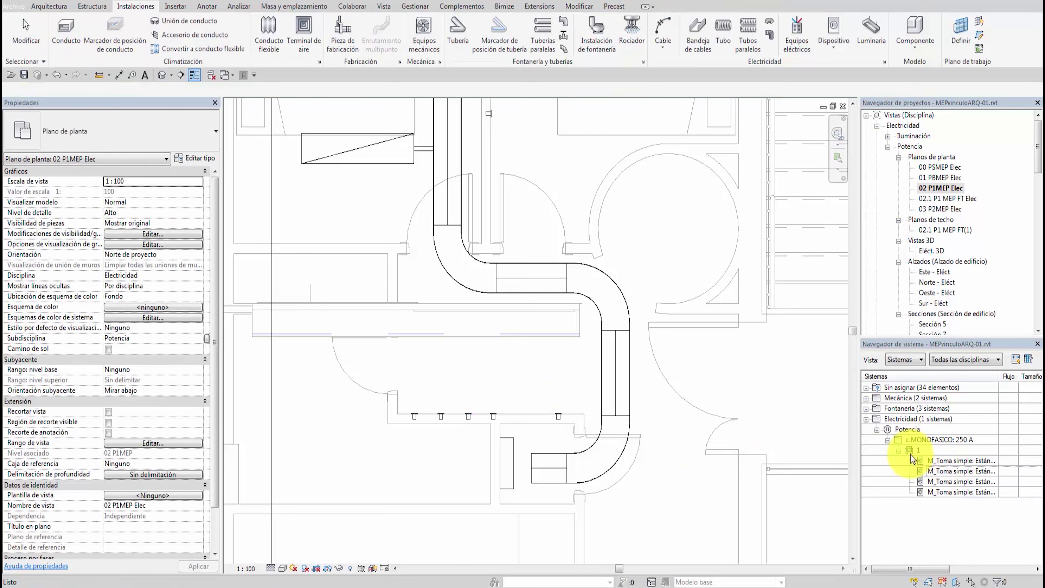
pyautogui.click(911, 453)
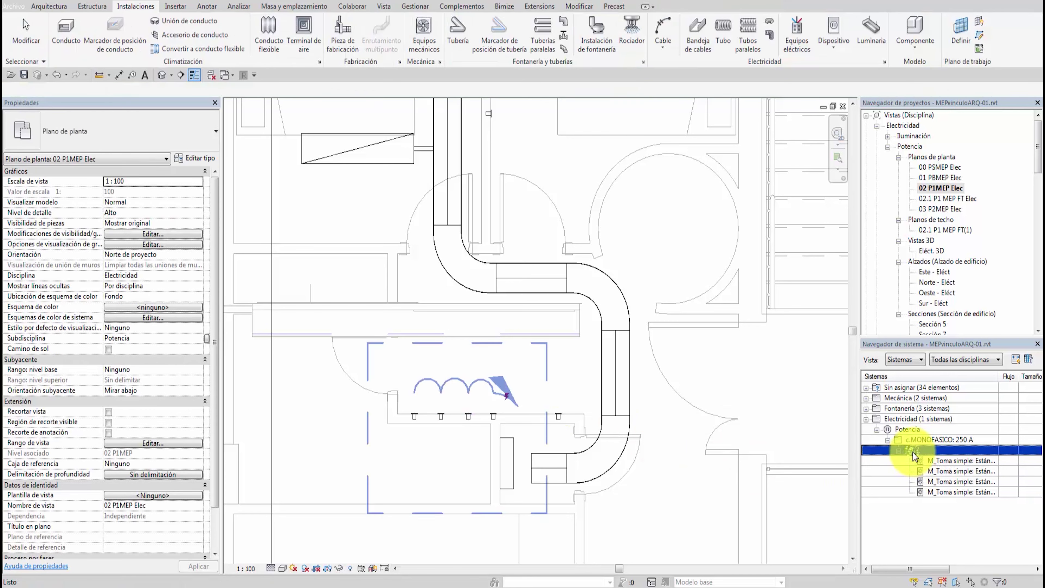
pyautogui.click(900, 450)
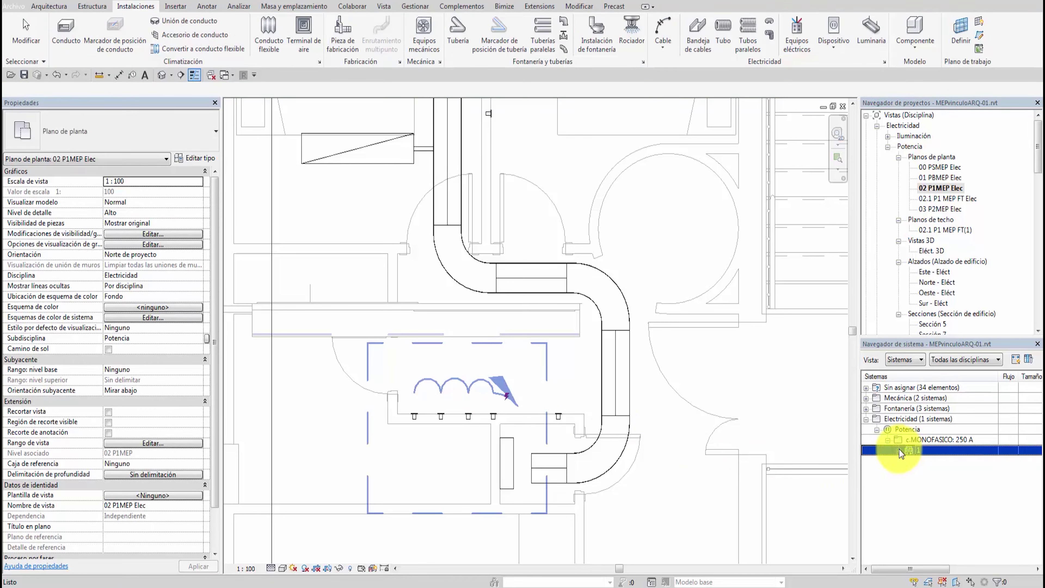
pyautogui.click(899, 450)
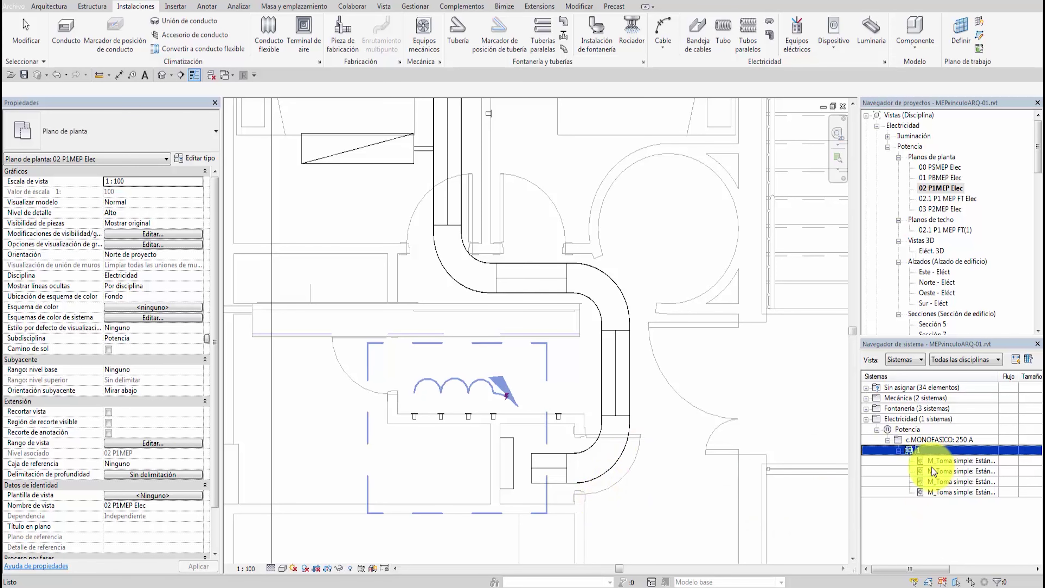
# Inspect circuit 1's wiring and outlets by selecting the whole circuit in the plan.
pyautogui.click(489, 420)
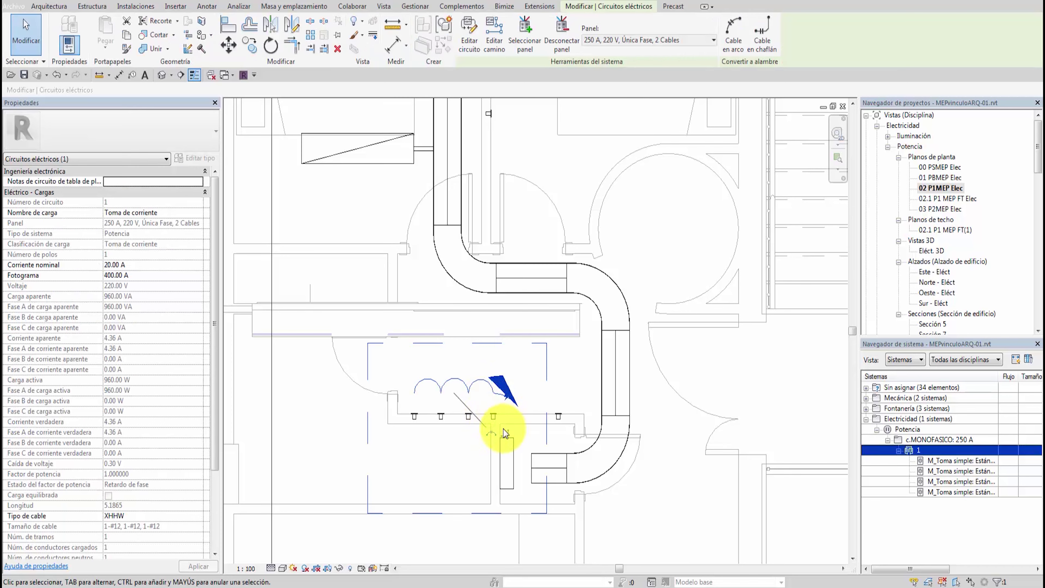
pyautogui.press('Escape')
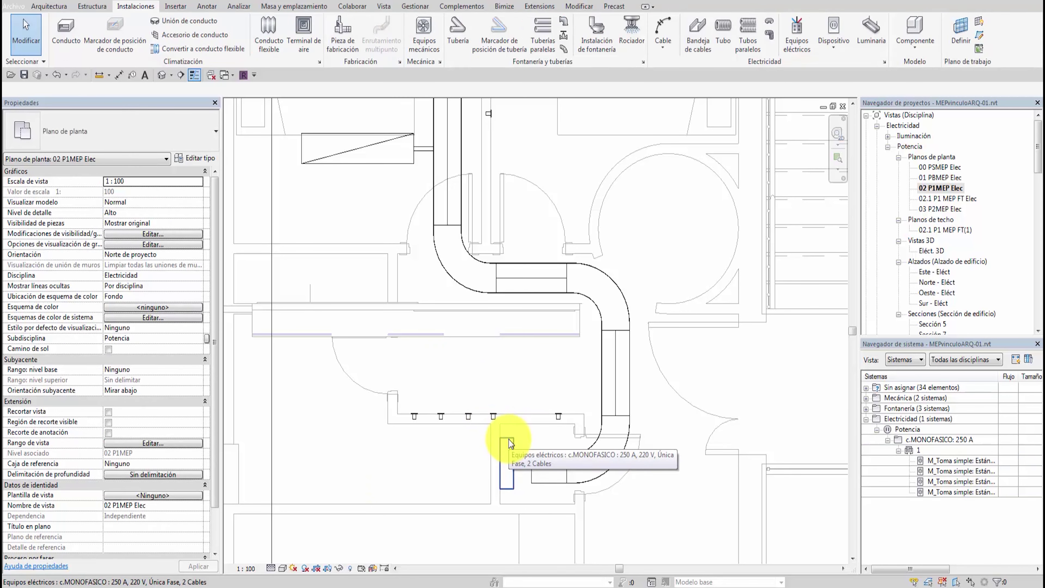
pyautogui.press('Tab')
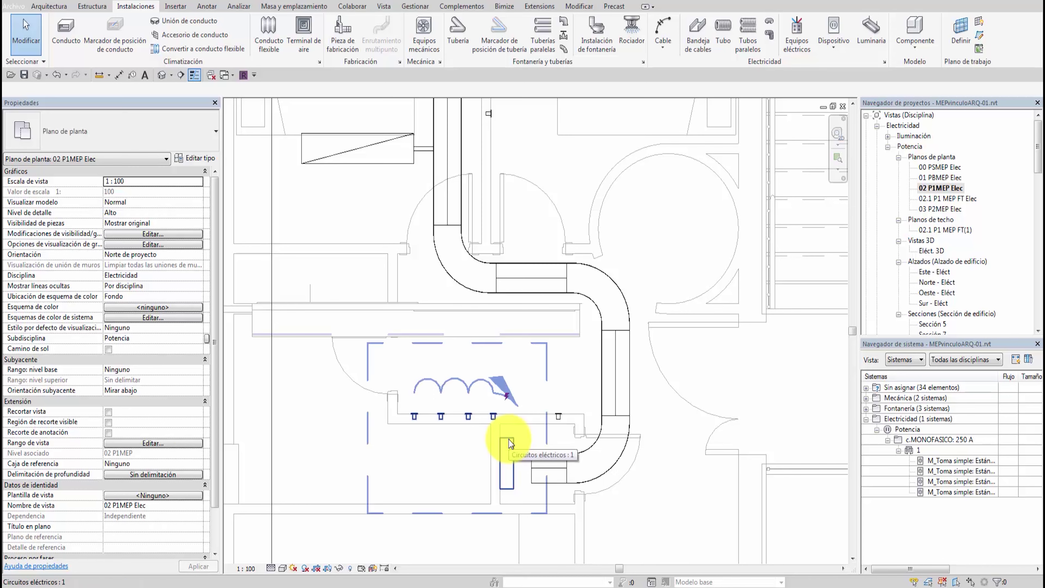
pyautogui.click(509, 439)
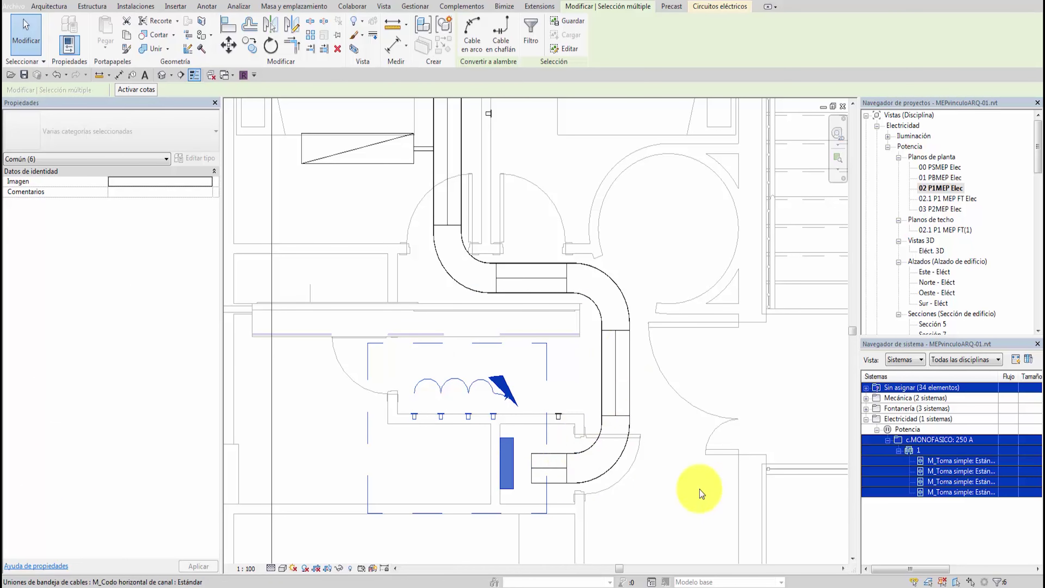
pyautogui.press('Escape')
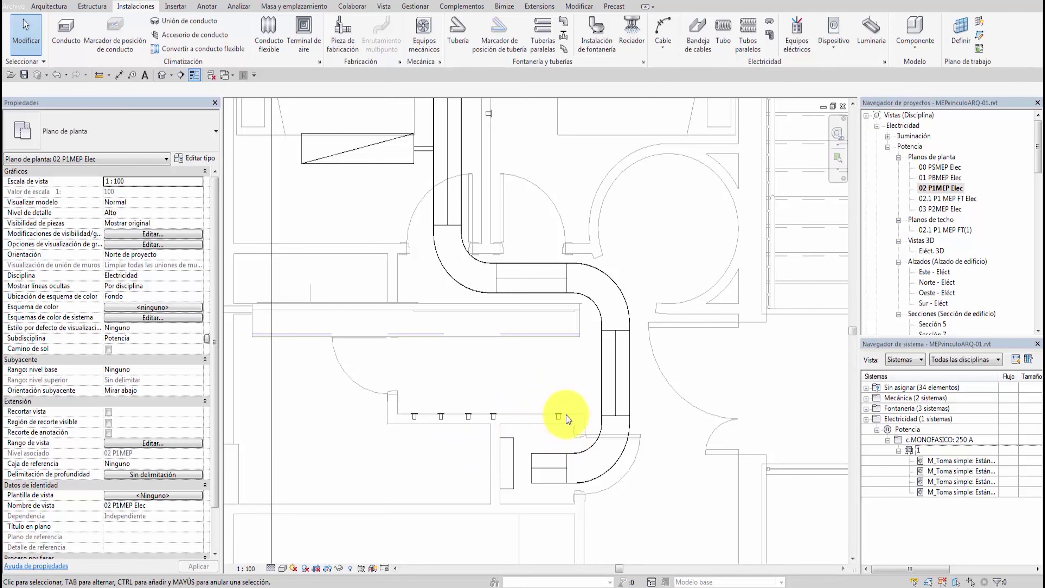
# Add the fifth outlet to circuit 1 with Editar circuito.
pyautogui.click(917, 450)
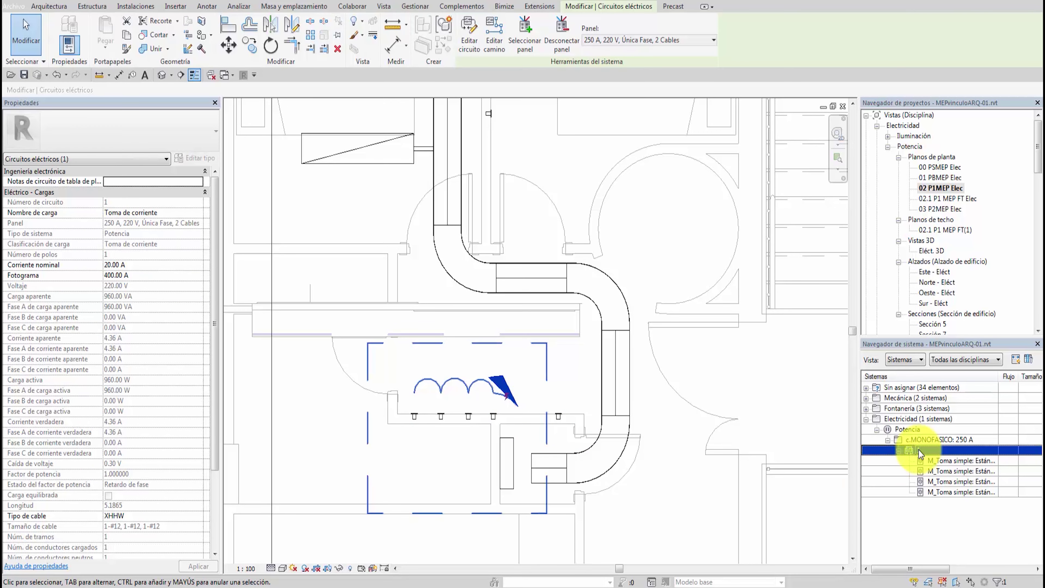
pyautogui.click(471, 37)
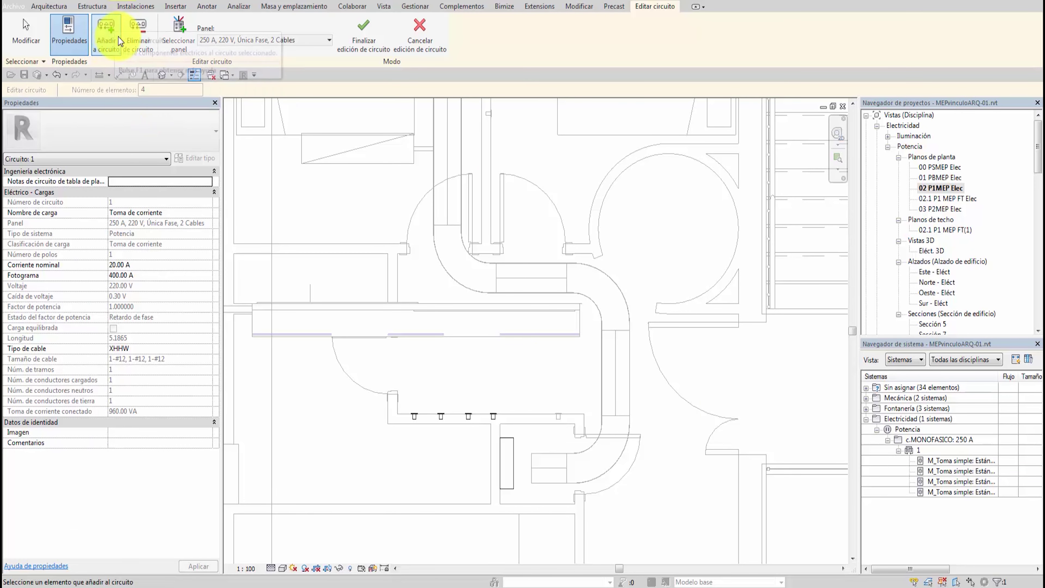
pyautogui.click(557, 418)
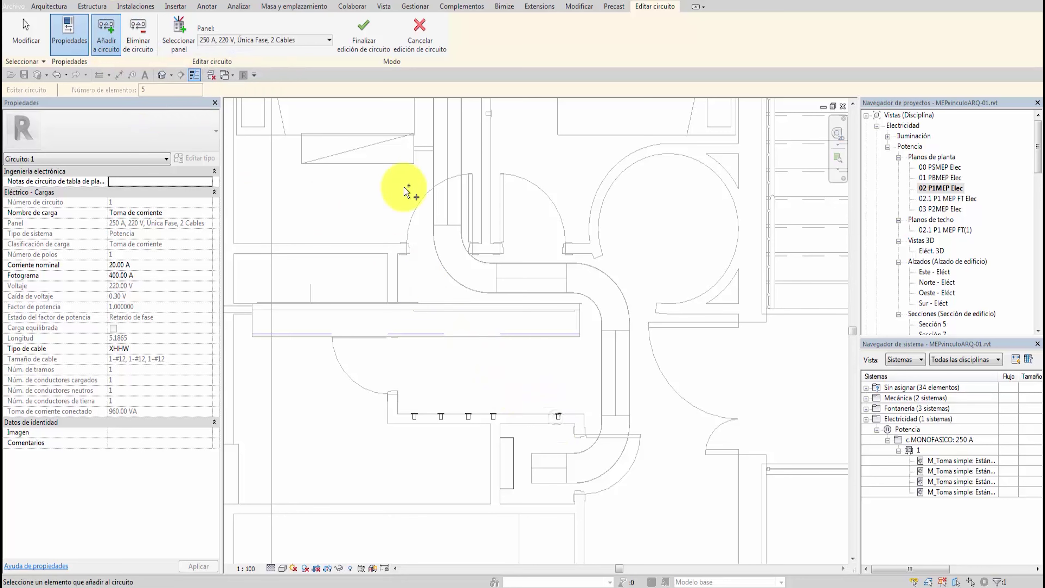
pyautogui.click(358, 39)
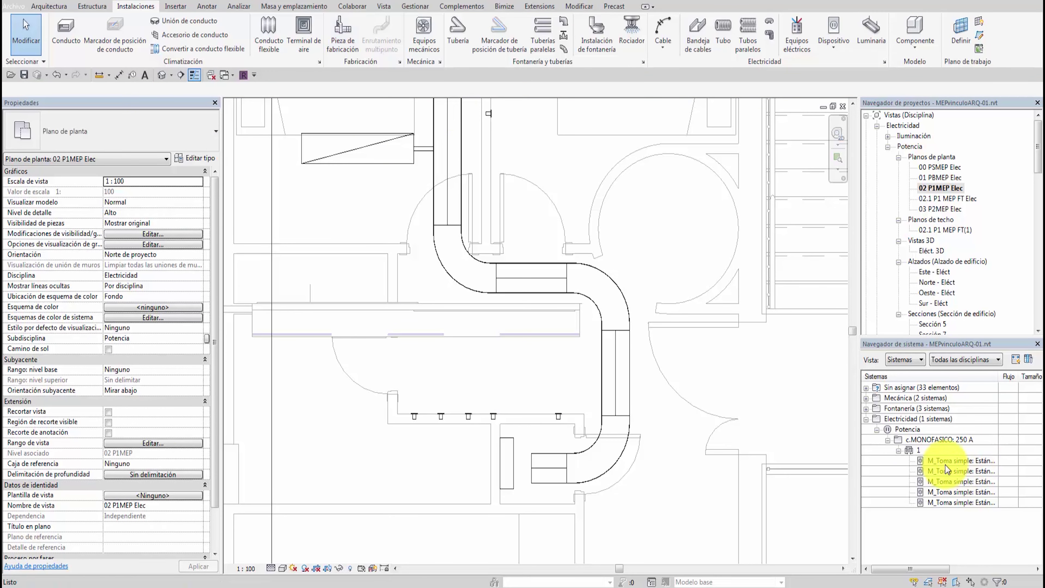
# Check circuit 1's new 1200 VA load and the c.MONOFASICO panel.
pyautogui.click(917, 452)
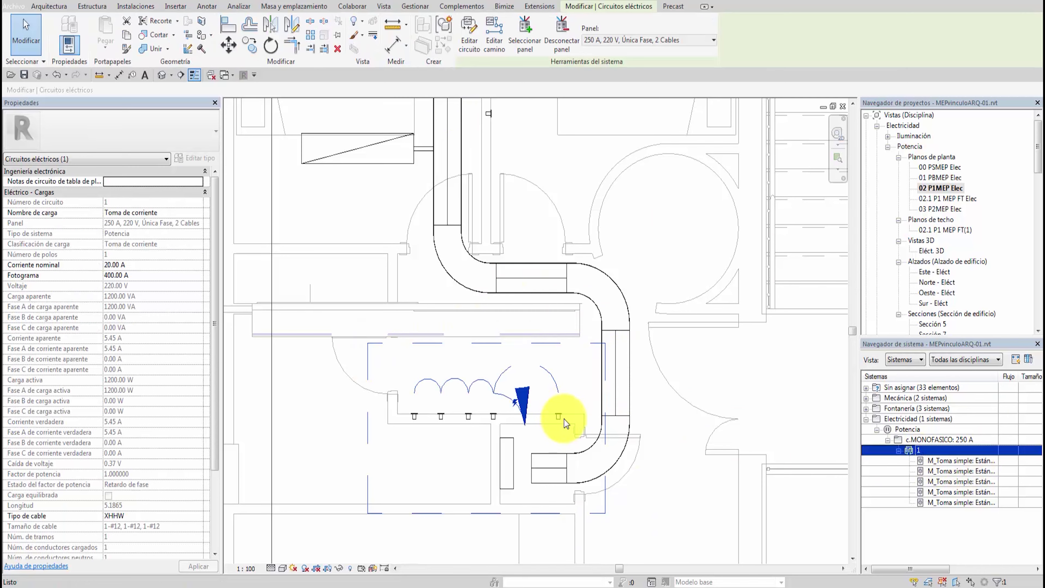
pyautogui.click(935, 442)
pyautogui.press('Escape')
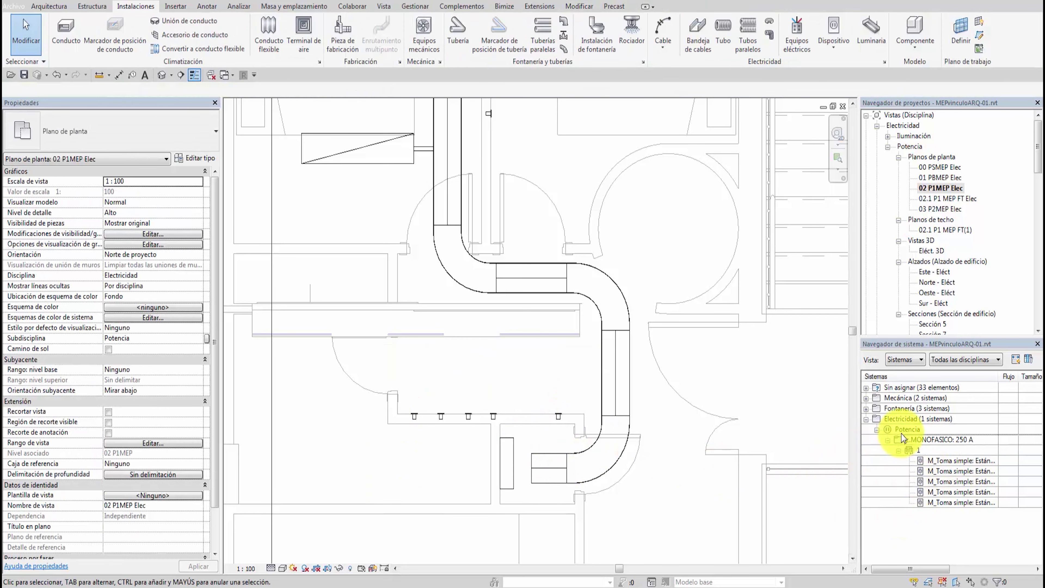
pyautogui.press('Tab')
# Window-select the four upper-room outlets and make them circuit 2 (960 VA).
pyautogui.click(513, 446)
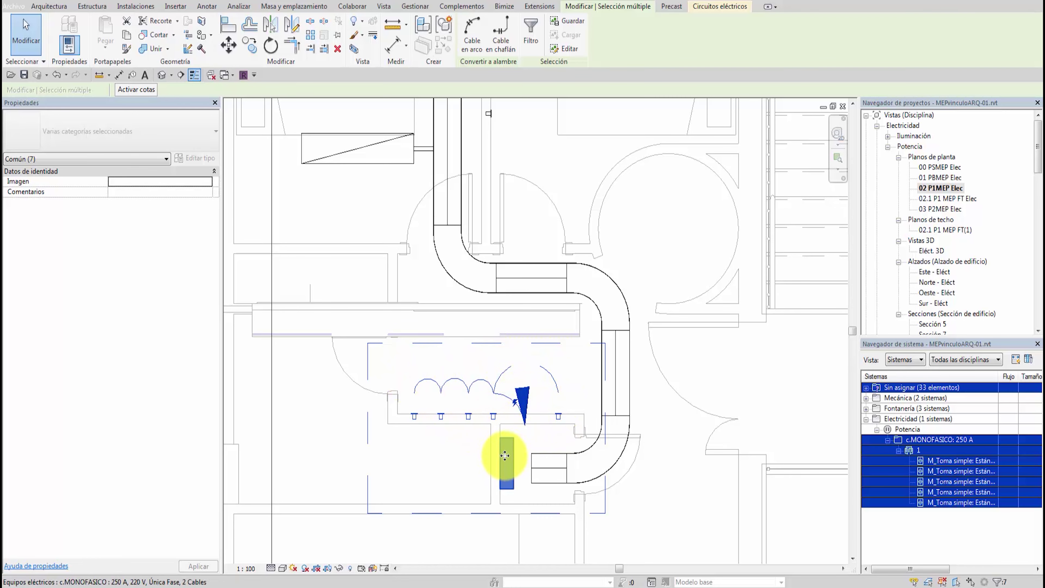
pyautogui.scroll(-3, 537, 425)
pyautogui.scroll(2, 547, 290)
pyautogui.moveTo(546, 290); pyautogui.dragTo(547, 420, button='middle')
pyautogui.scroll(1, 541, 348)
pyautogui.press('Escape')
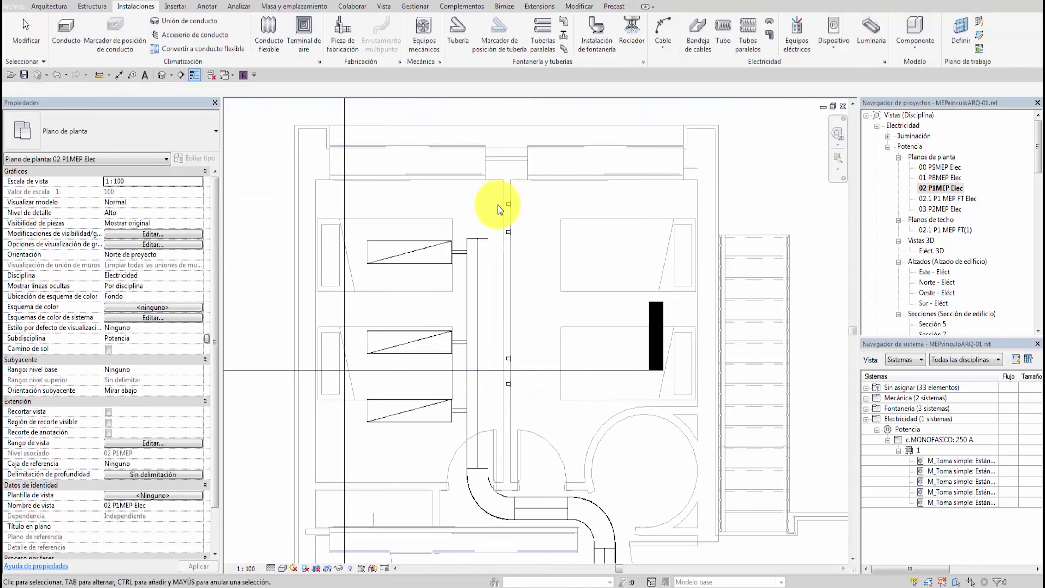
pyautogui.click(500, 204)
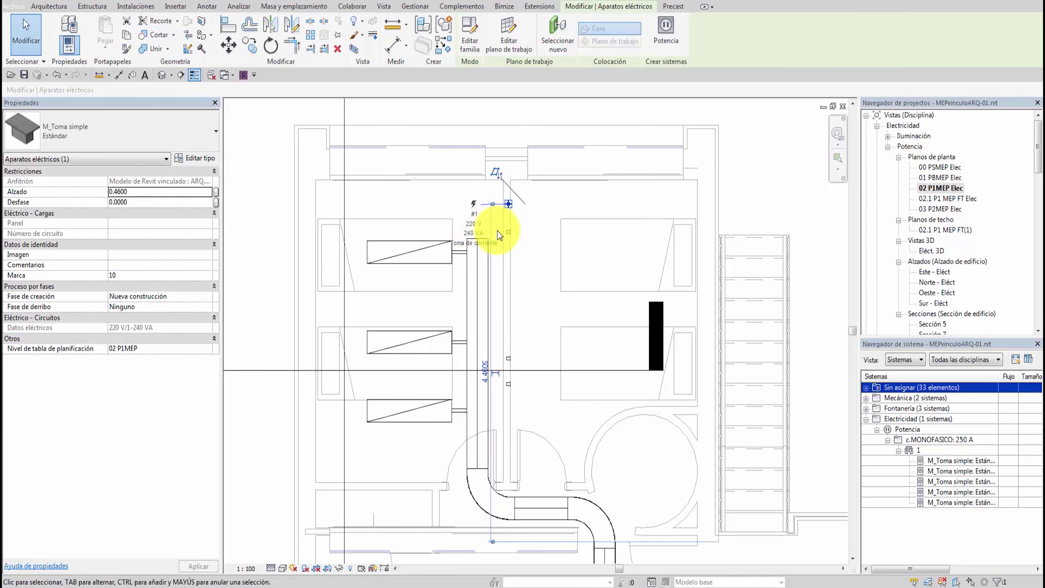
pyautogui.moveTo(496, 192); pyautogui.dragTo(532, 400)
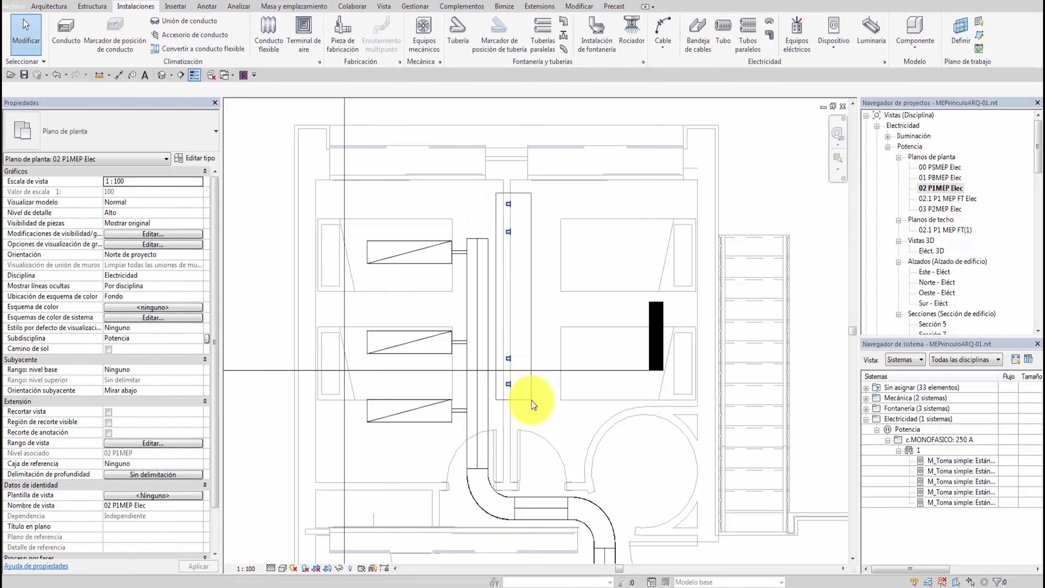
pyautogui.click(735, 28)
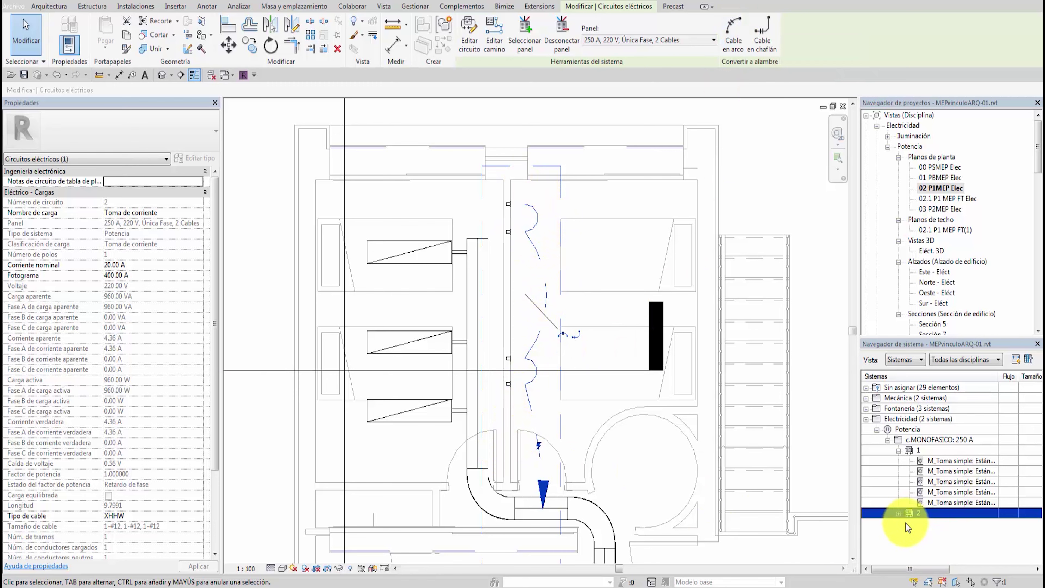
pyautogui.click(899, 513)
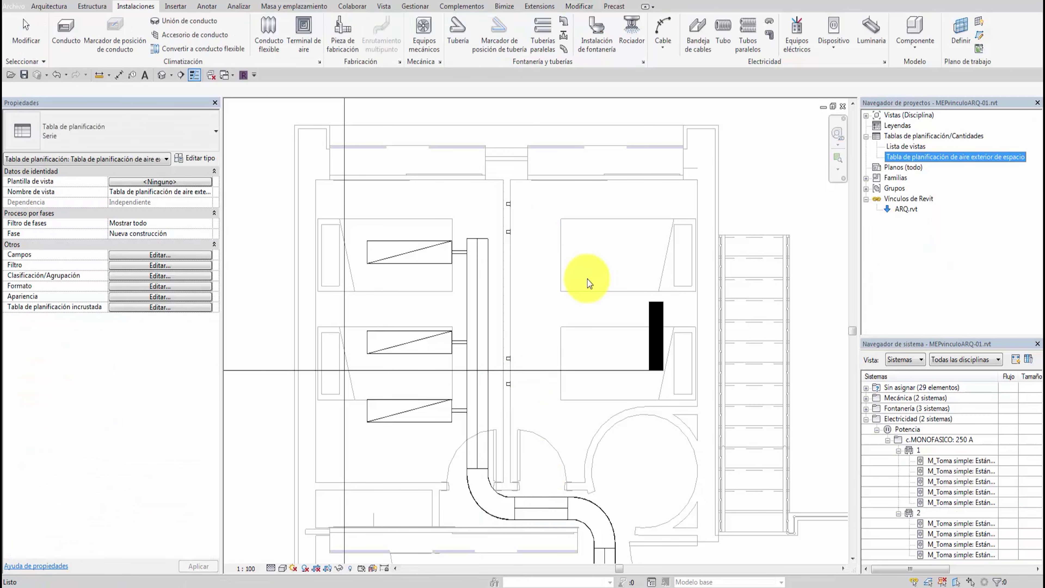
# Create a new Electricidad schedule of the Circuitos eléctricos category.
pyautogui.click(917, 451)
pyautogui.rightClick(918, 451)
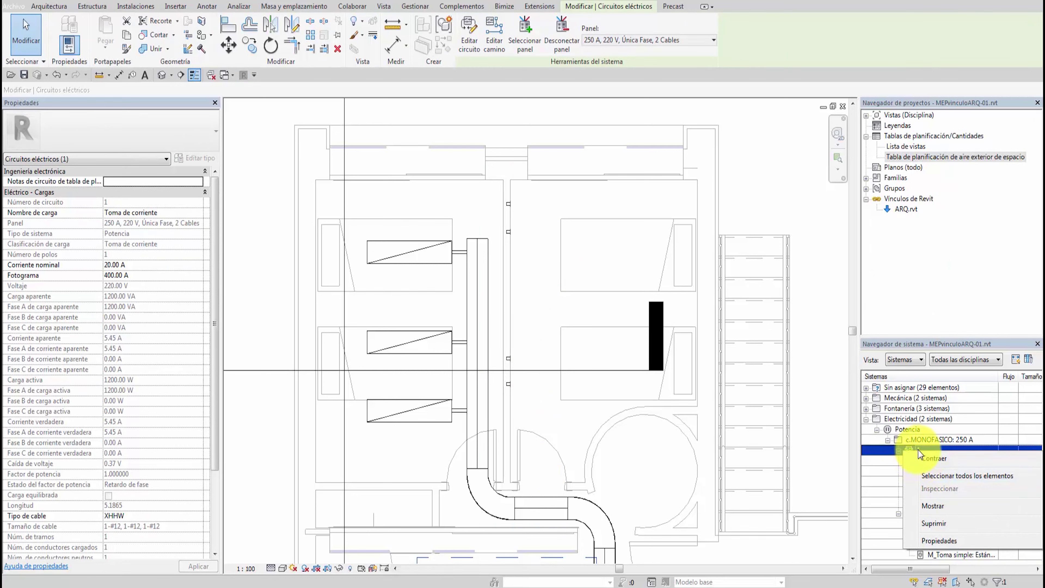
pyautogui.click(917, 450)
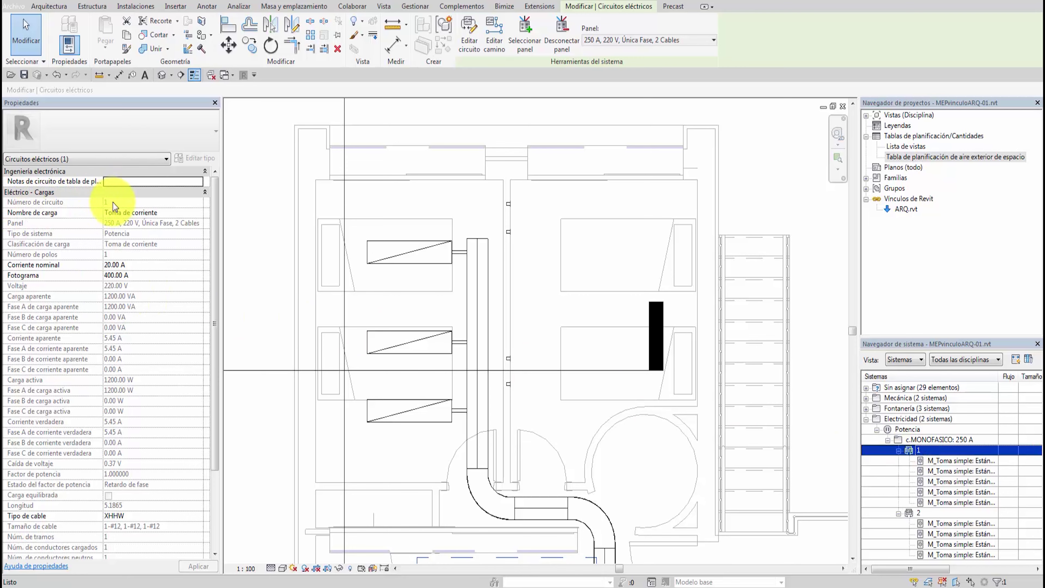
pyautogui.click(910, 138)
pyautogui.rightClick(910, 138)
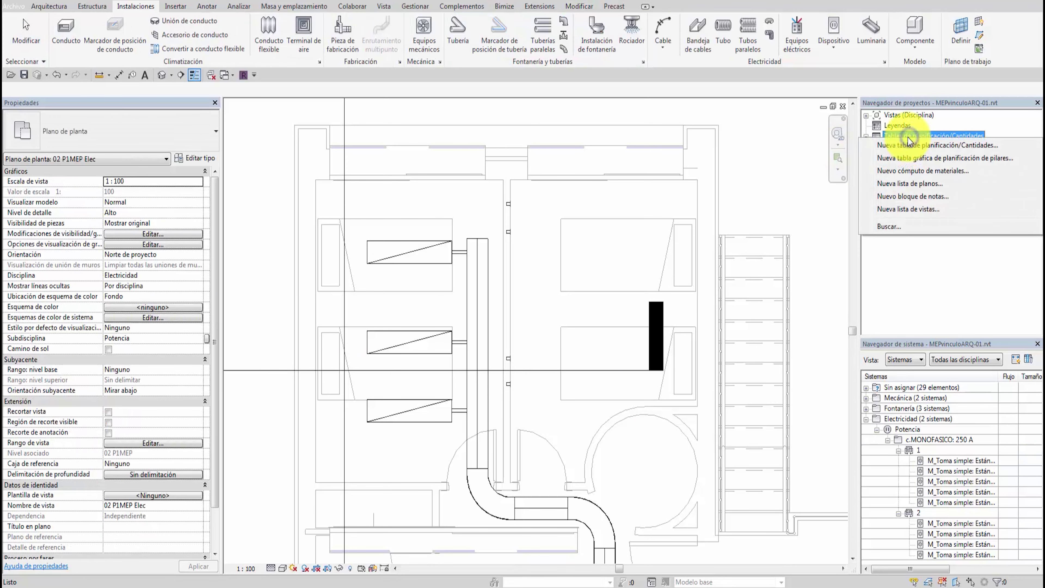
pyautogui.click(909, 145)
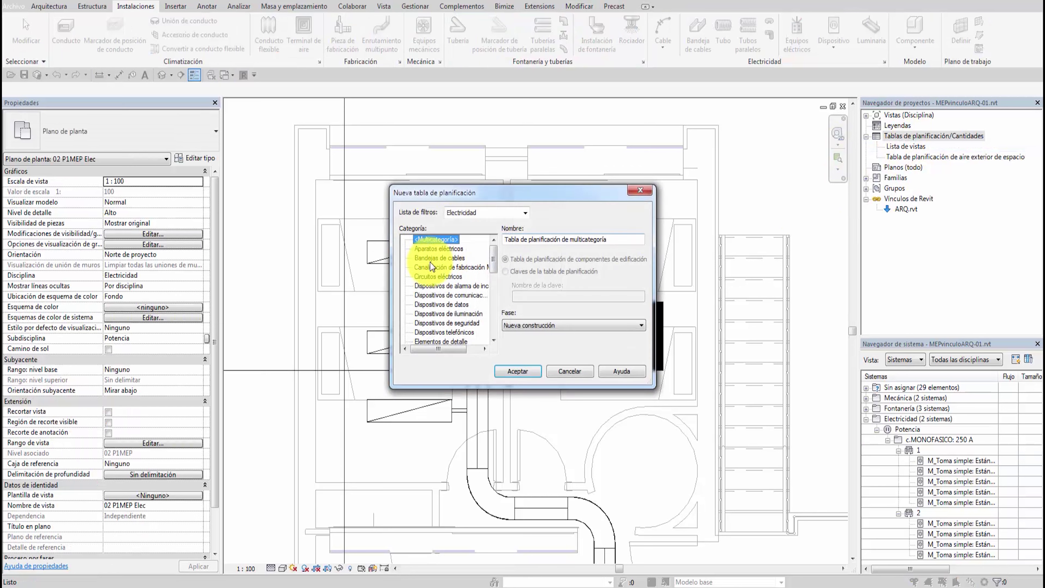
pyautogui.click(477, 213)
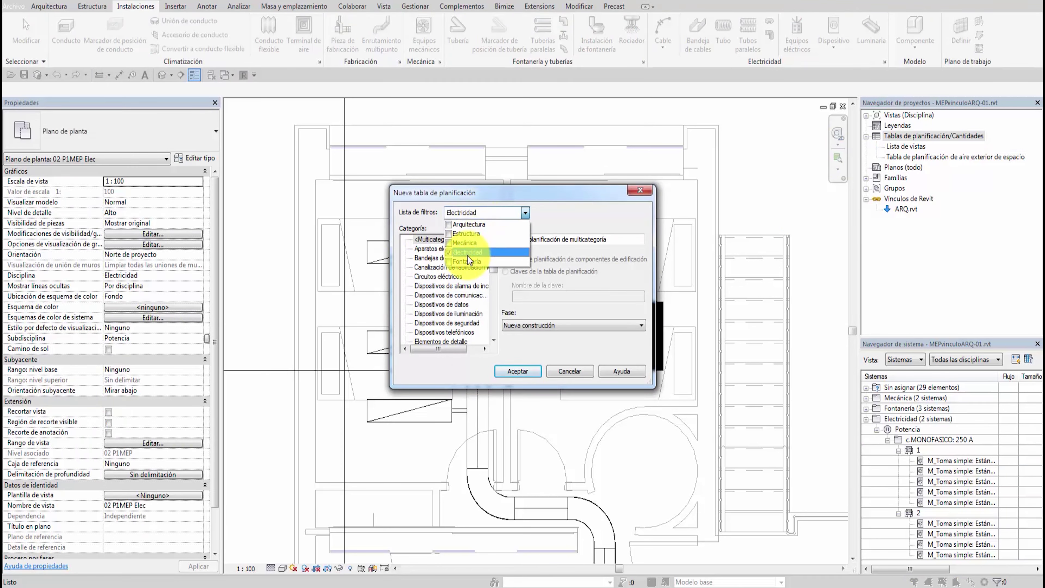
pyautogui.click(437, 235)
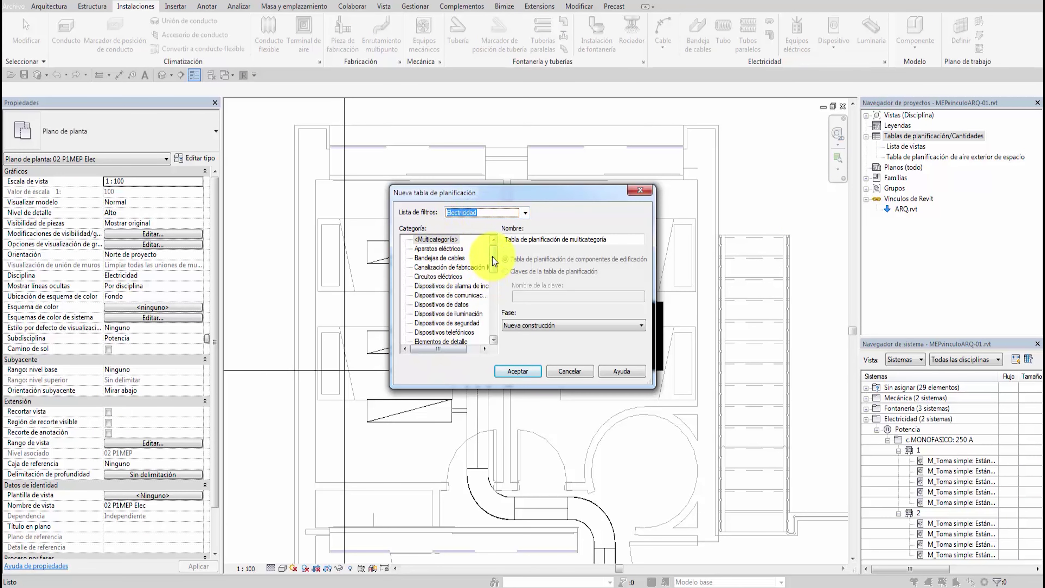
pyautogui.click(438, 277)
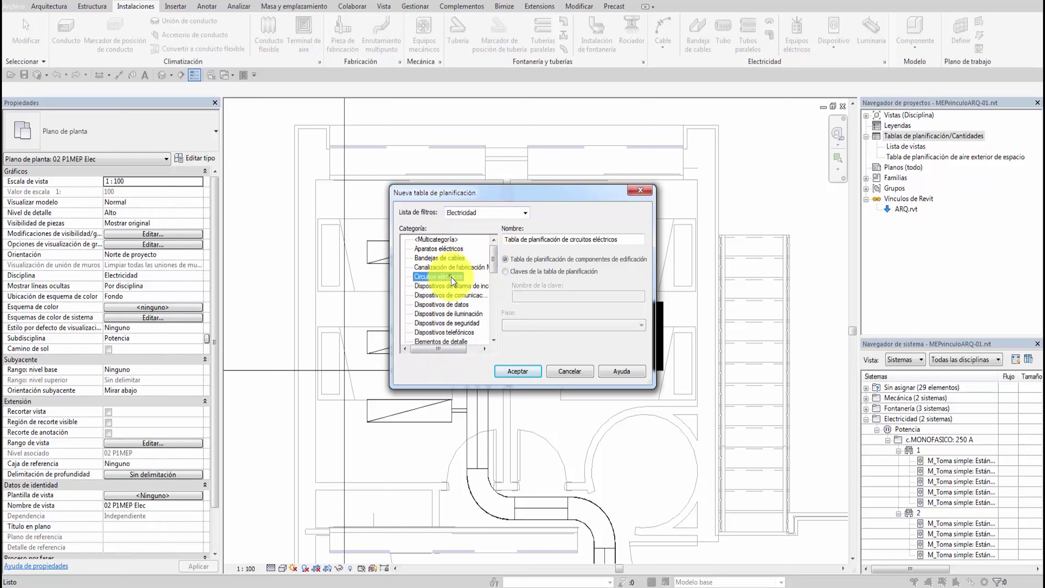
pyautogui.click(523, 371)
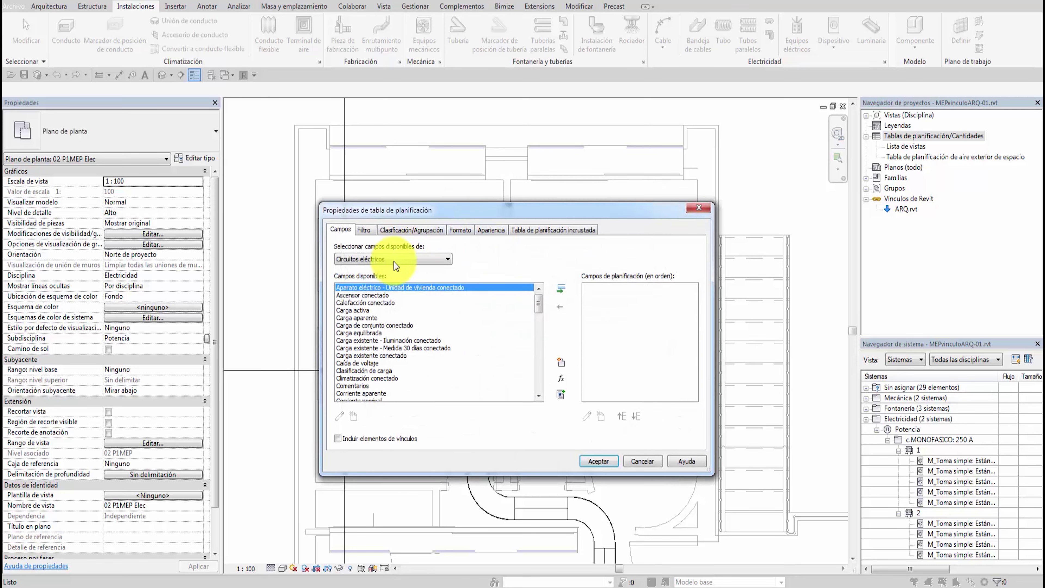
# Give the schedule Número de circuito, Tipo de cable, Tipo de sistema and Comentarios fields.
pyautogui.moveTo(538, 304); pyautogui.dragTo(540, 355)
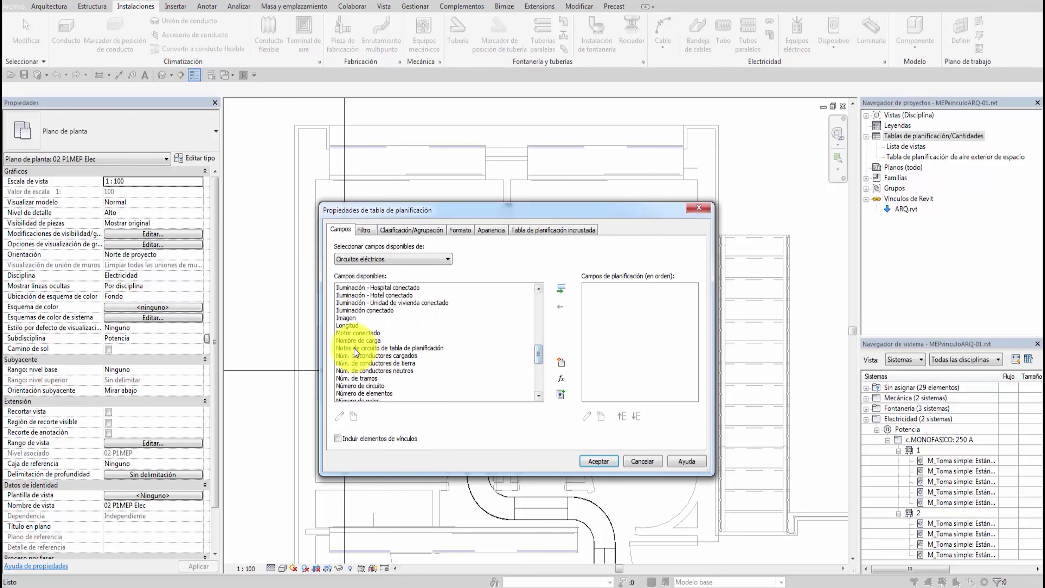
pyautogui.click(362, 386)
pyautogui.click(561, 288)
pyautogui.moveTo(539, 353); pyautogui.dragTo(543, 380)
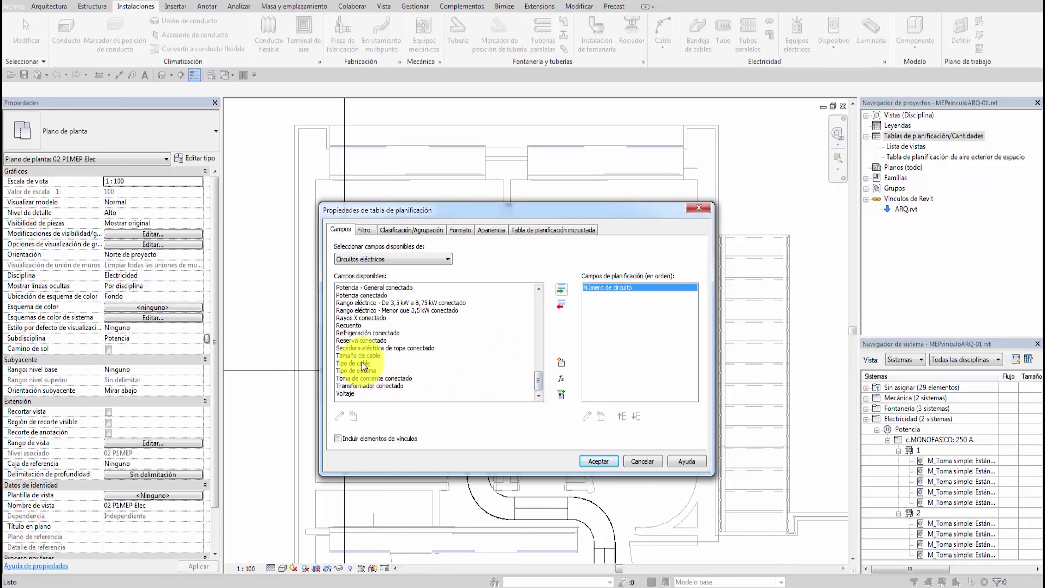
pyautogui.click(362, 363)
pyautogui.keyDown('shift'); pyautogui.click(363, 372); pyautogui.keyUp('shift')
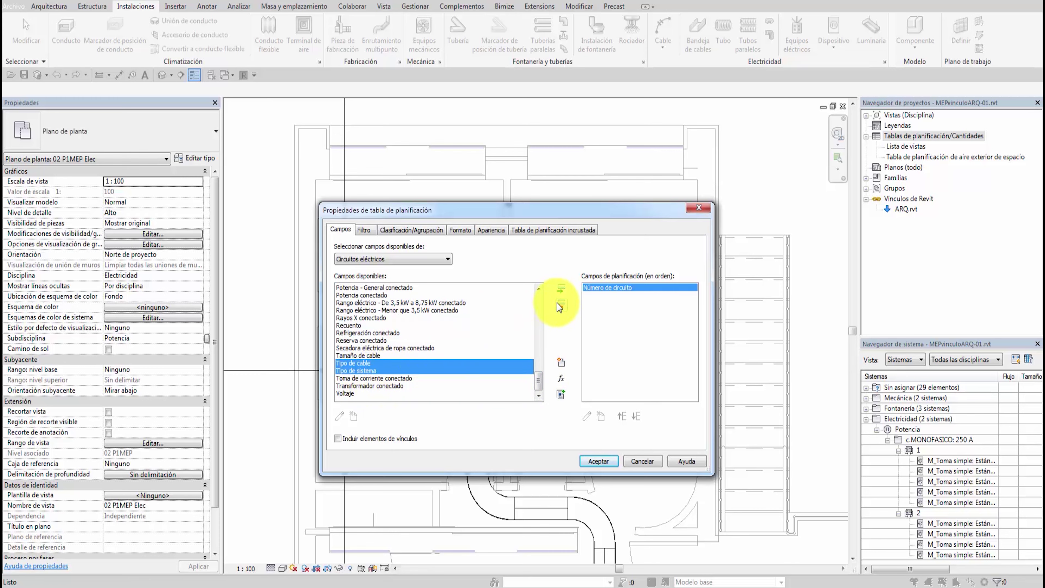
pyautogui.click(560, 288)
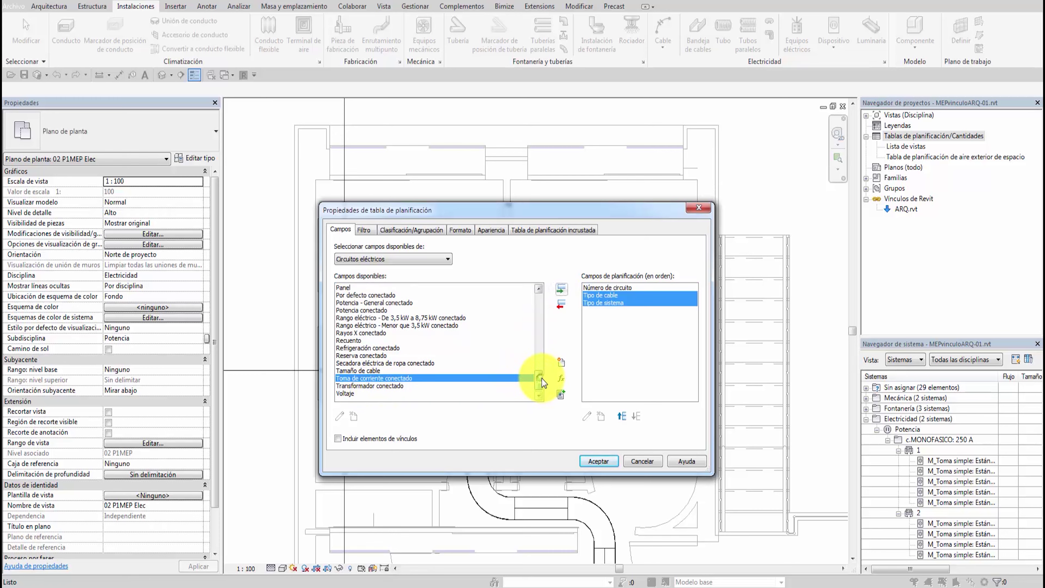
pyautogui.moveTo(542, 379); pyautogui.dragTo(539, 317)
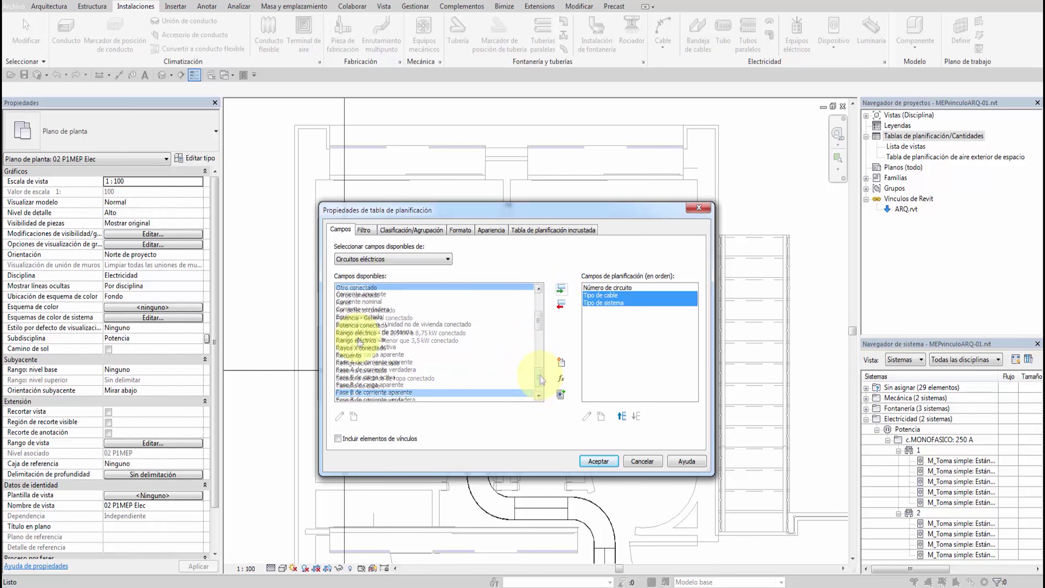
pyautogui.click(453, 317)
pyautogui.click(561, 288)
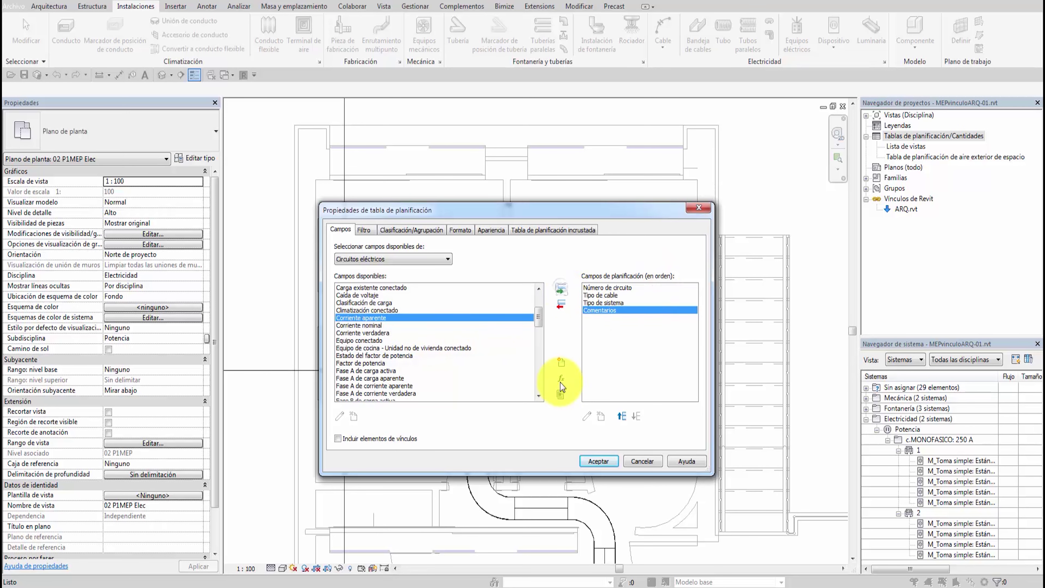
pyautogui.click(598, 461)
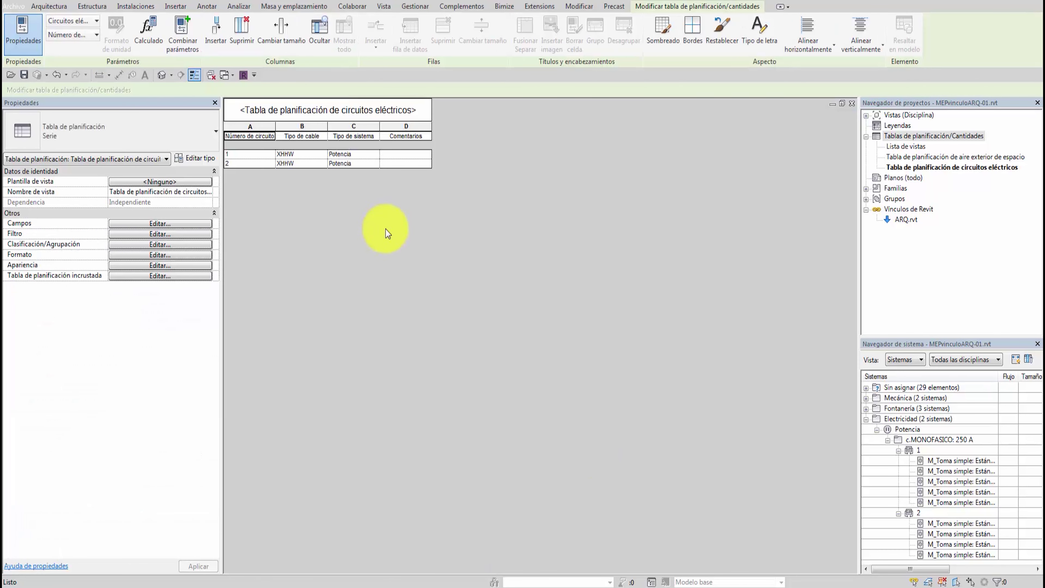
pyautogui.click(245, 152)
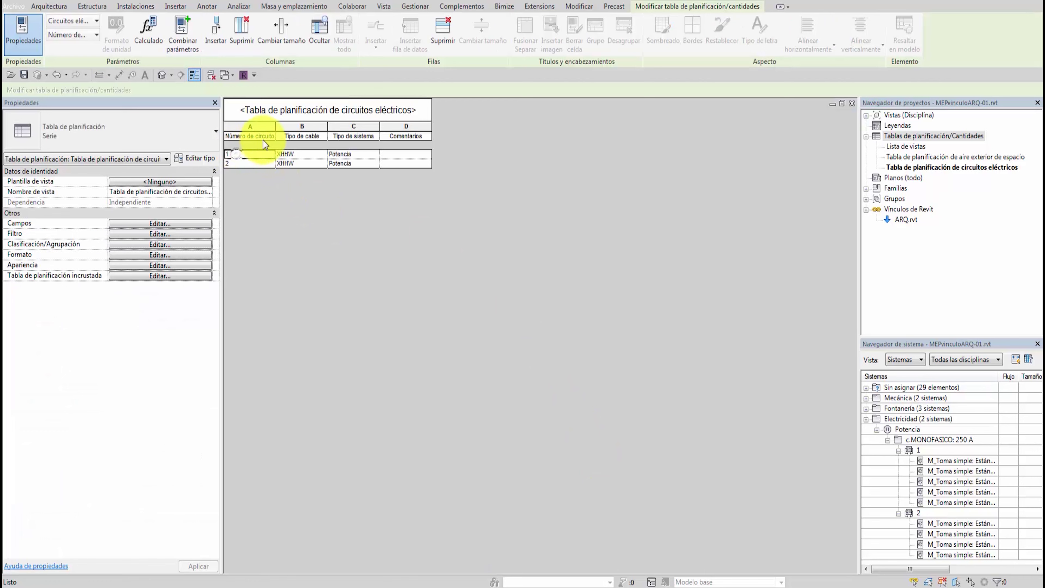
# Enter comment c5 for circuit 1 and C2 for circuit 2 in the schedule.
pyautogui.click(395, 156)
pyautogui.write('c')
pyautogui.press('BackSpace')
pyautogui.write('c5')
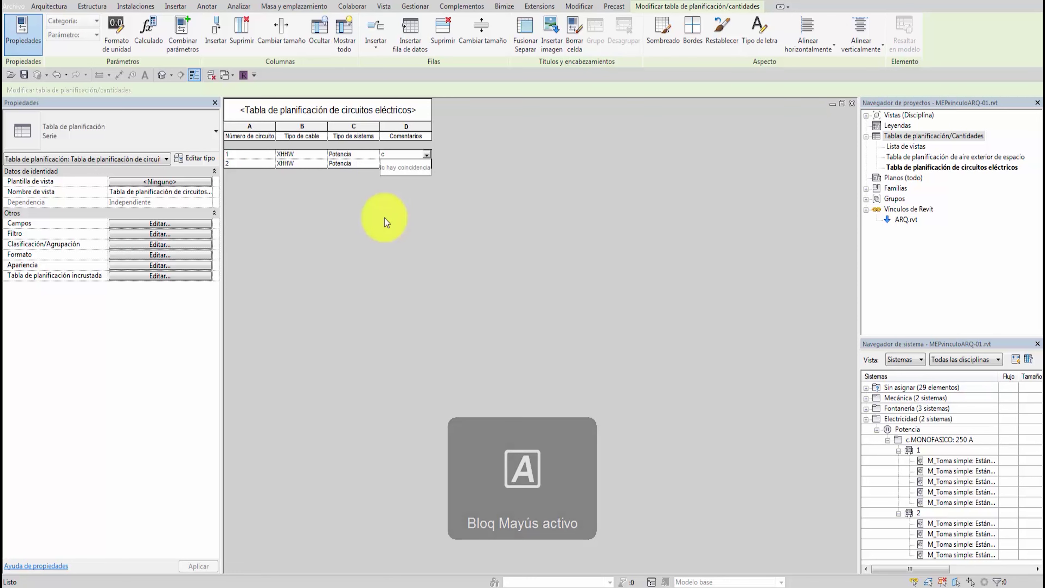
pyautogui.click(395, 165)
pyautogui.write('C')
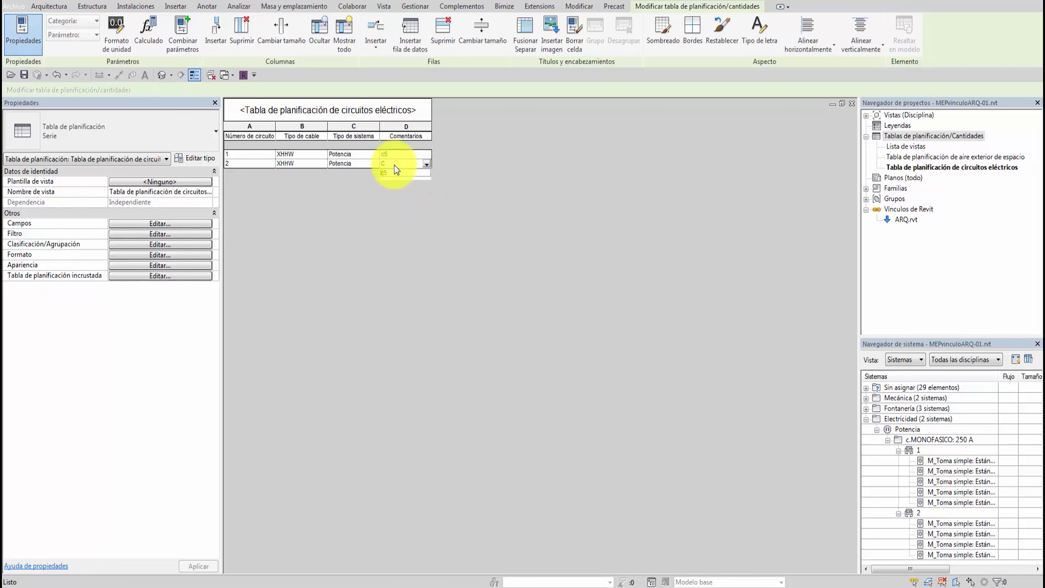
pyautogui.write('2')
pyautogui.click(394, 154)
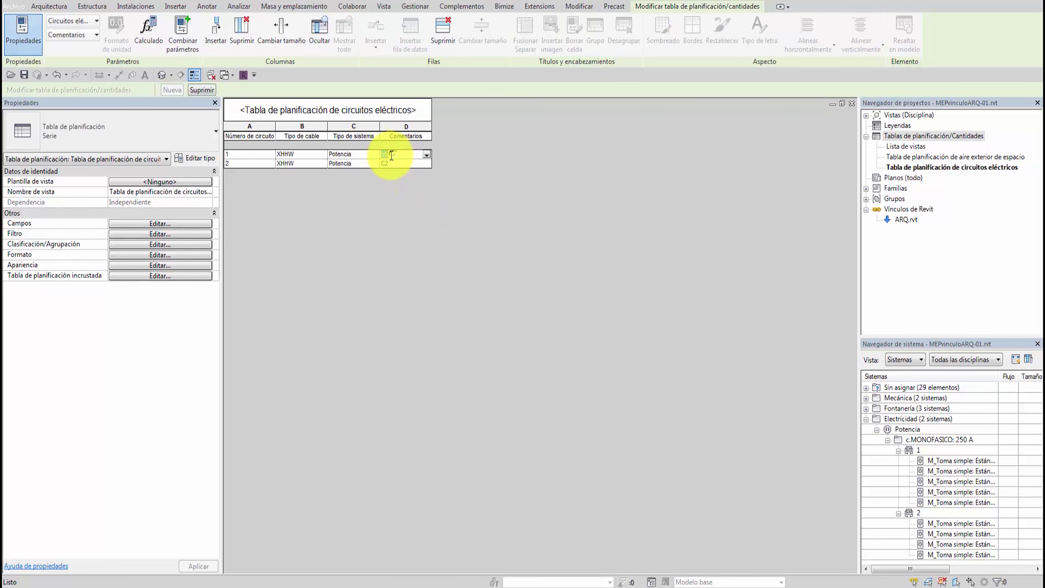
pyautogui.write('2')
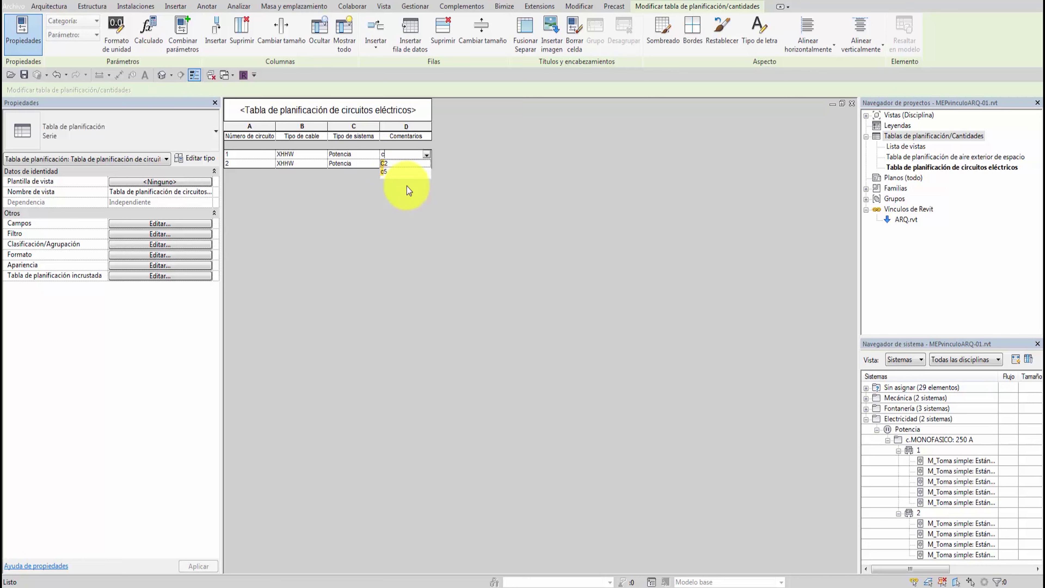
pyautogui.write('5')
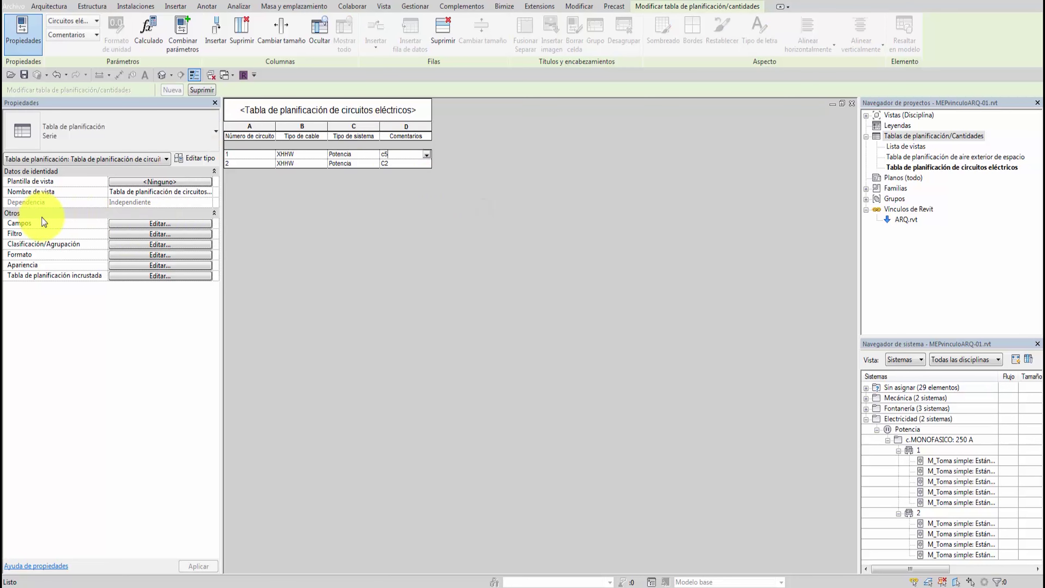
# Move the Comentarios field to the top of the schedule's field order.
pyautogui.click(143, 224)
pyautogui.click(604, 311)
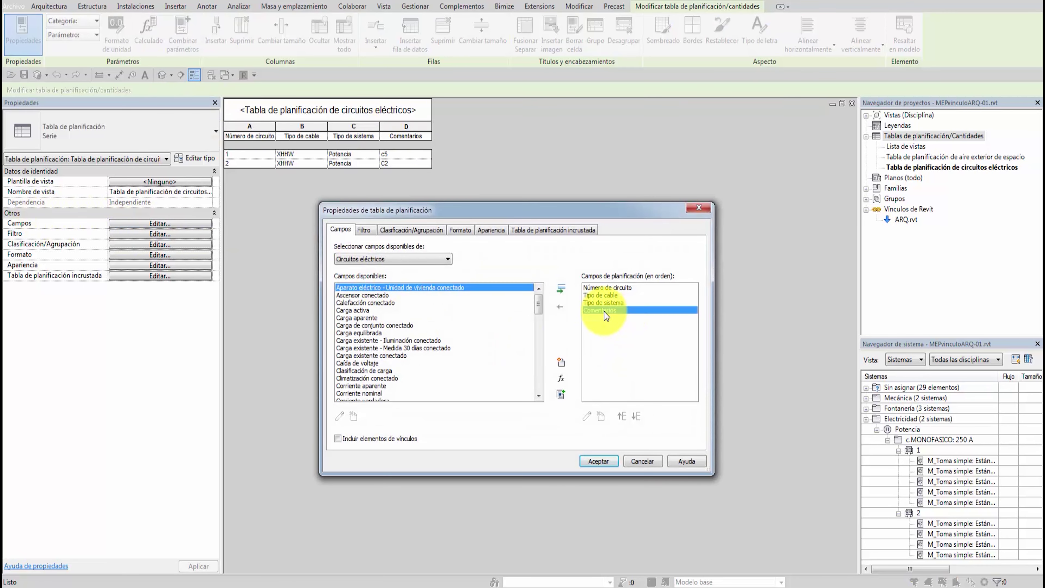
pyautogui.click(621, 416)
pyautogui.click(621, 416)
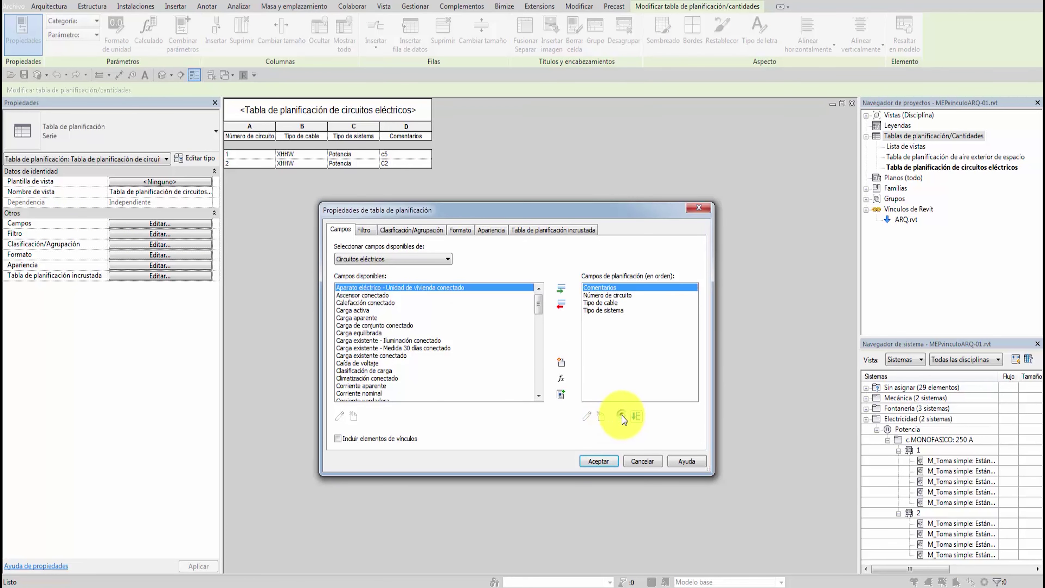
pyautogui.click(599, 461)
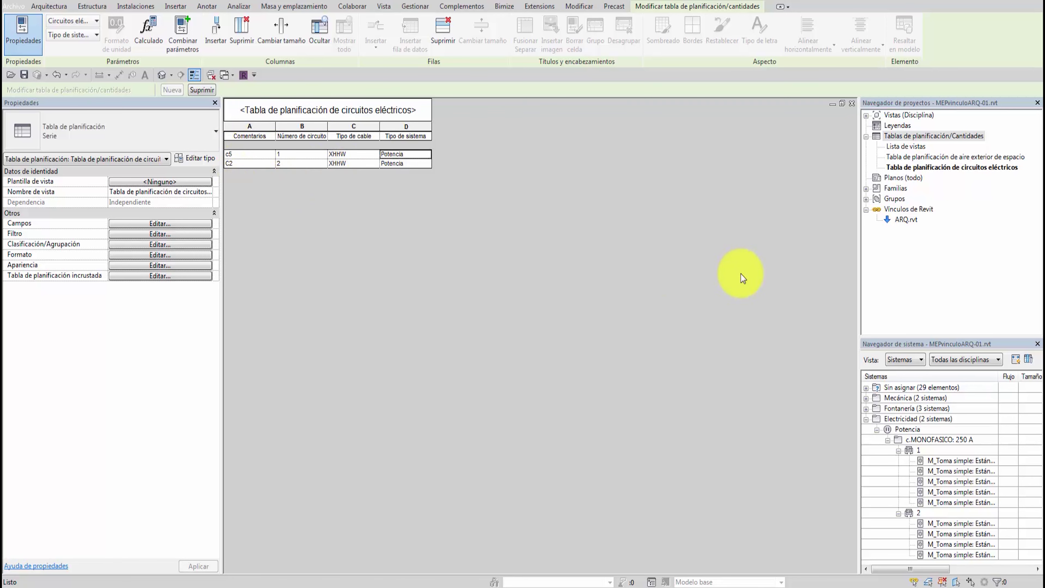
pyautogui.click(916, 452)
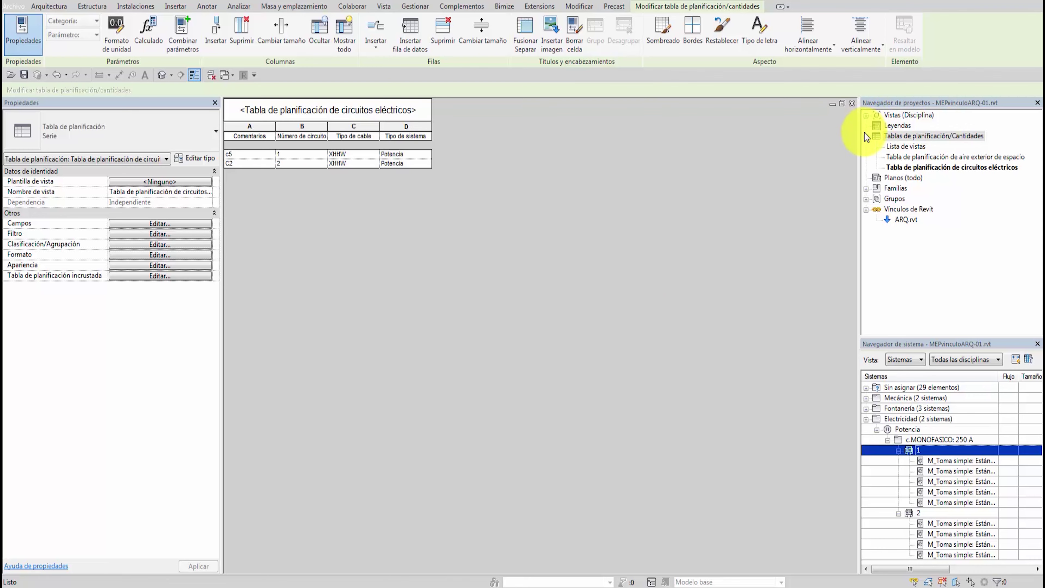
# Open the 02 P1MEP Elec floor plan and confirm circuit 1's comment reads c5.
pyautogui.click(866, 116)
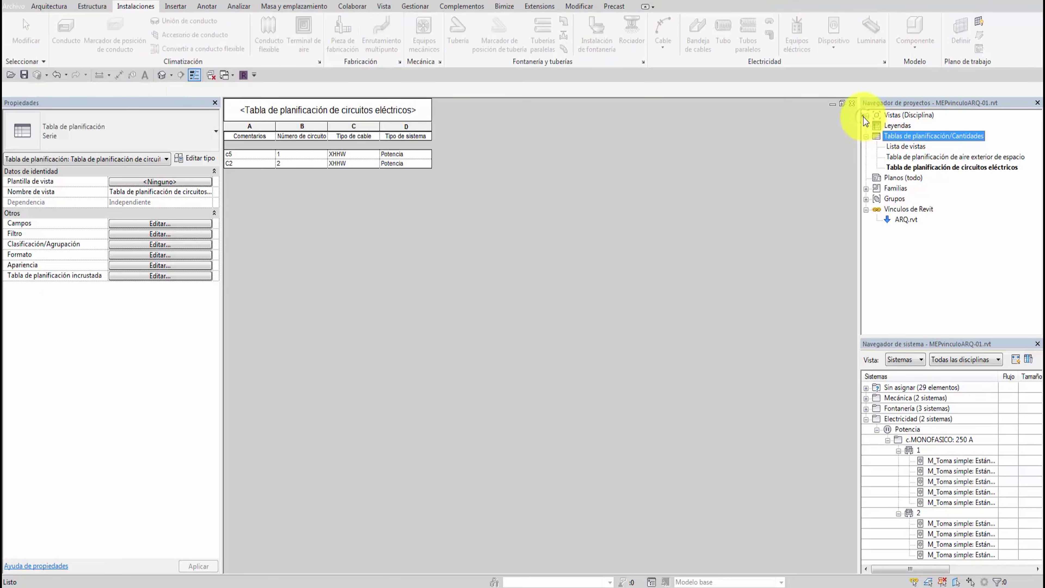
pyautogui.doubleClick(944, 184)
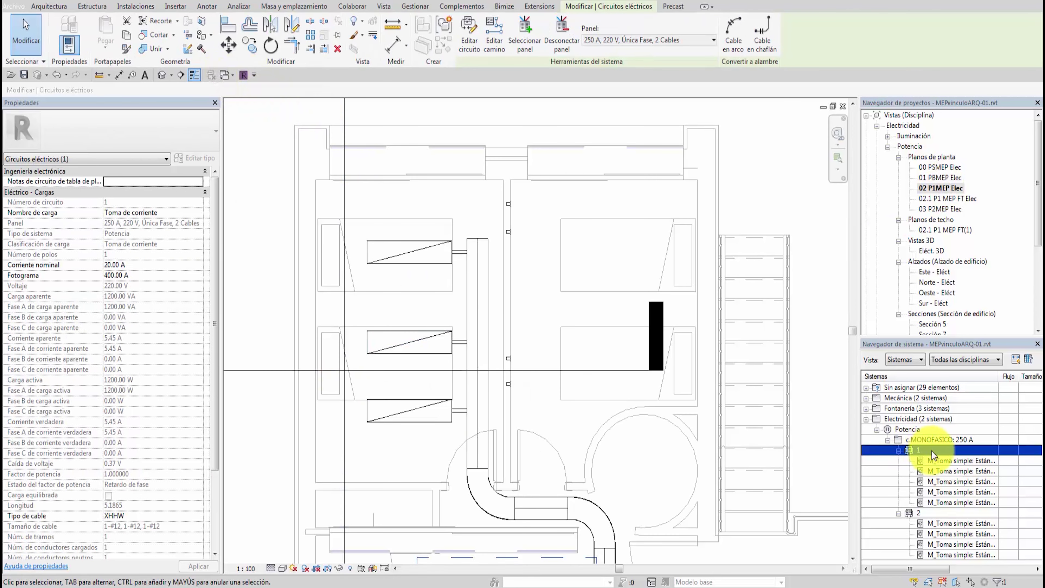
pyautogui.moveTo(217, 219); pyautogui.dragTo(205, 330)
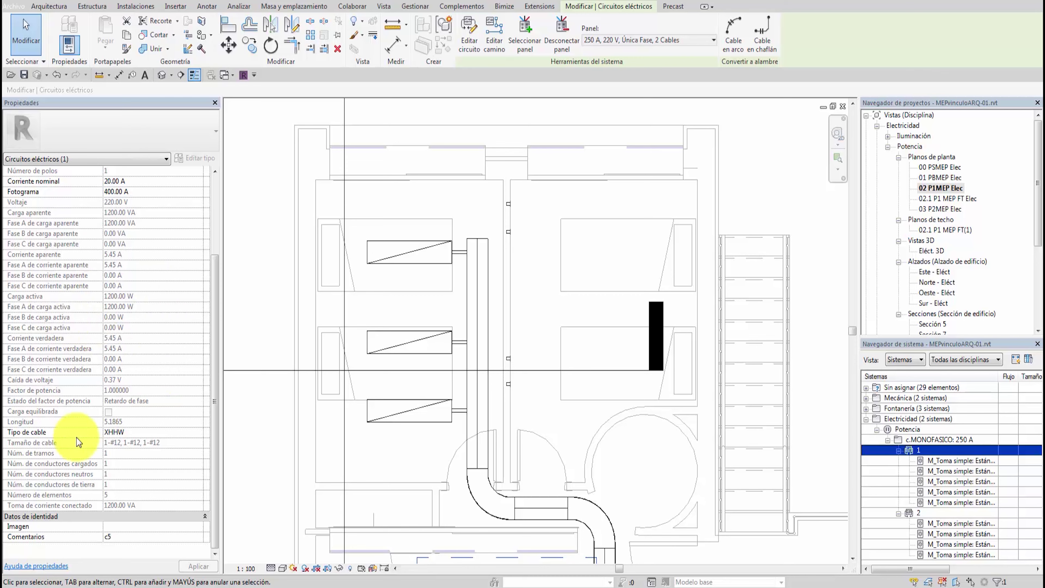
pyautogui.press('Escape')
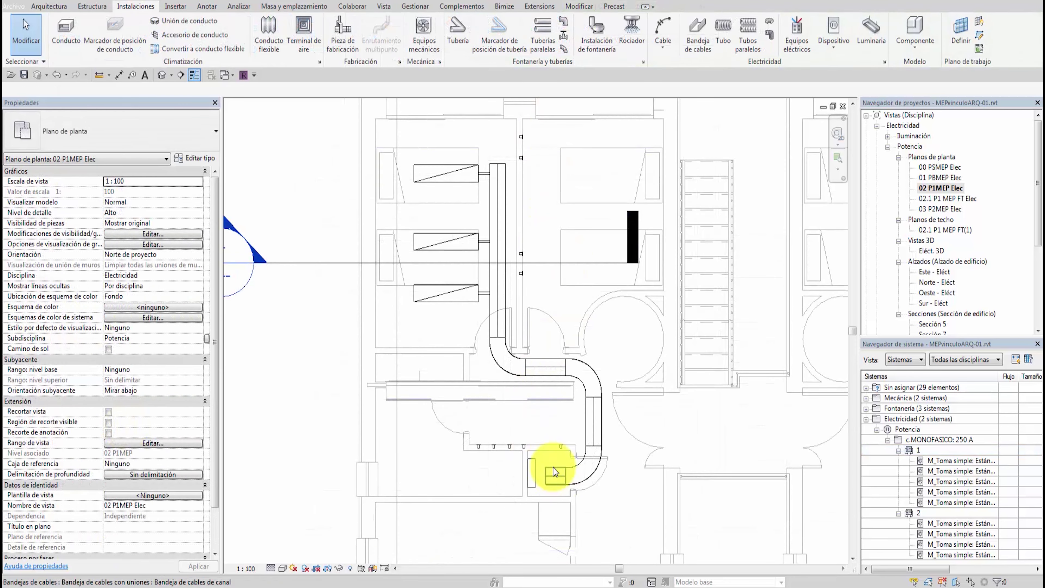
pyautogui.click(940, 440)
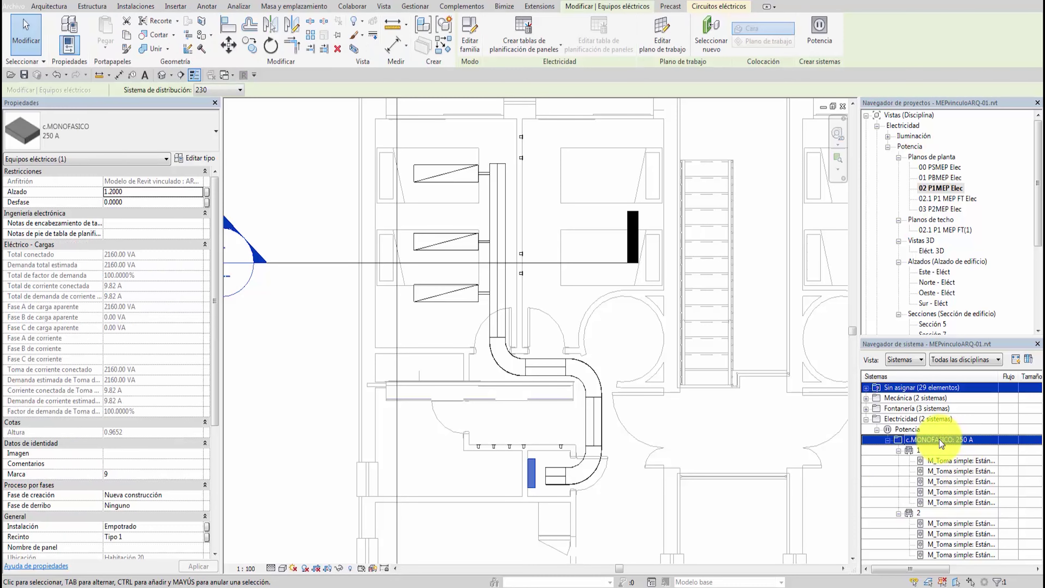
pyautogui.click(914, 449)
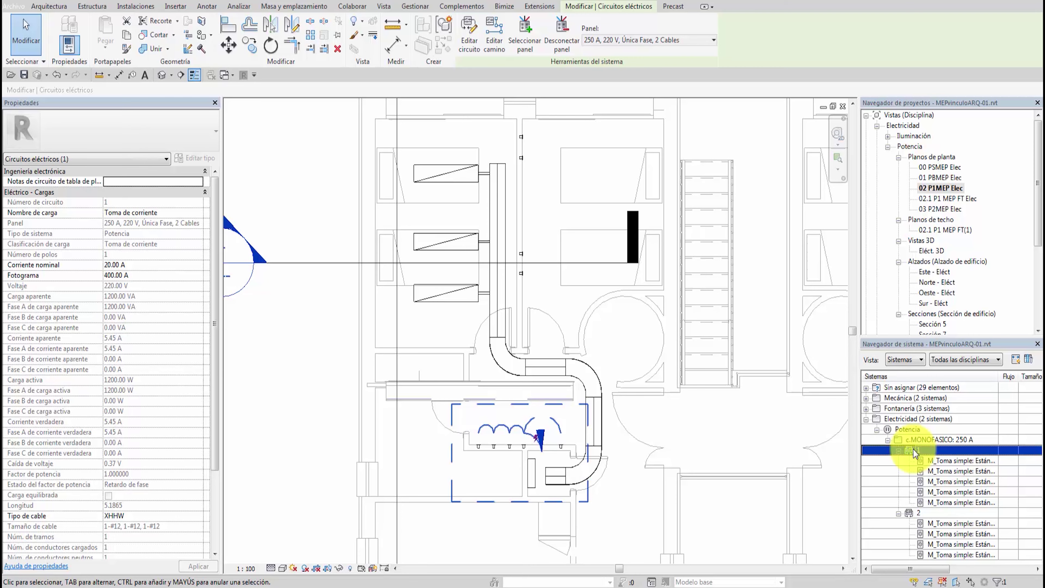
pyautogui.press('Escape')
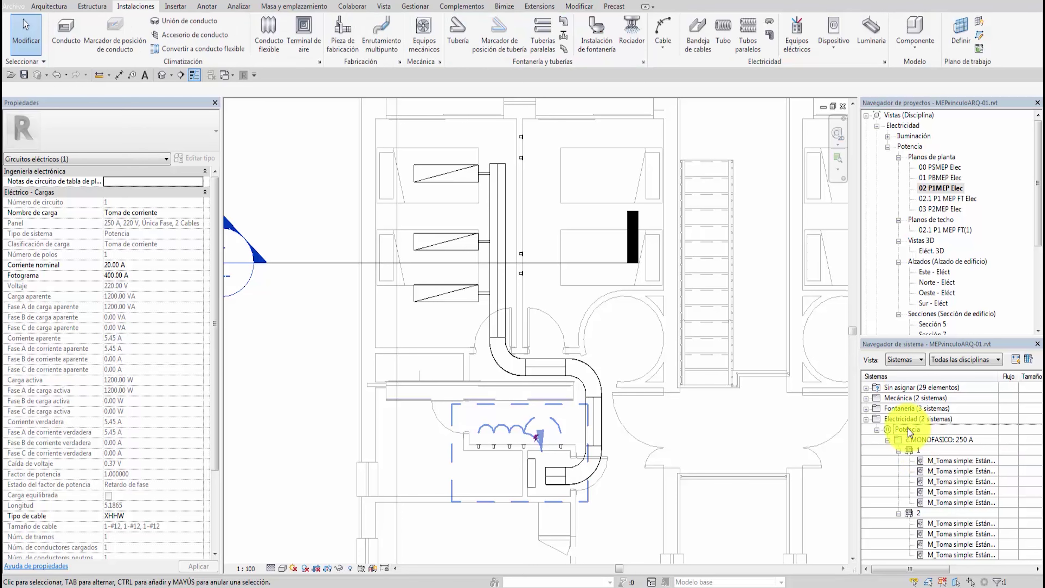
pyautogui.doubleClick(908, 428)
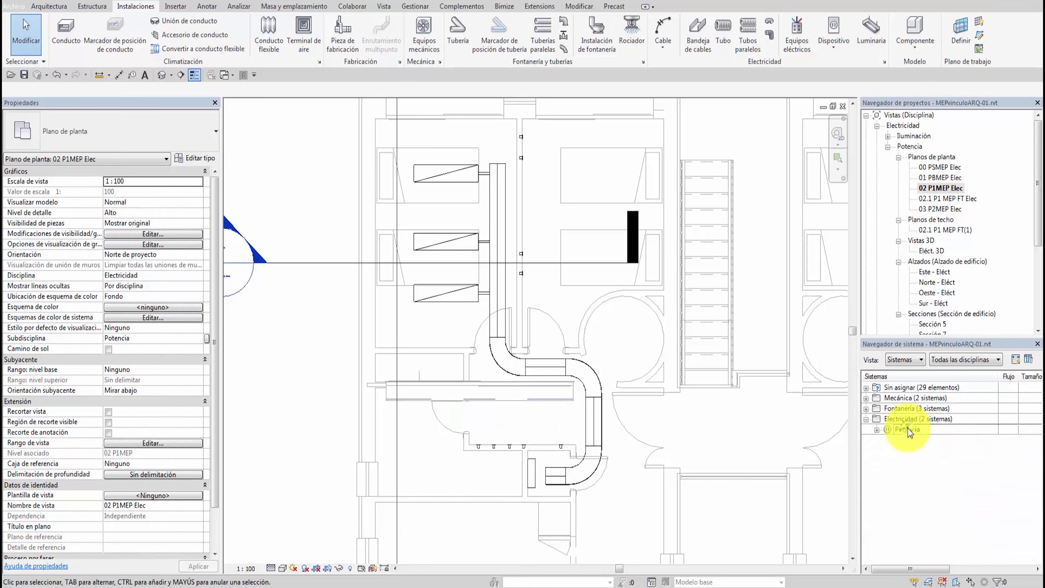
pyautogui.doubleClick(879, 428)
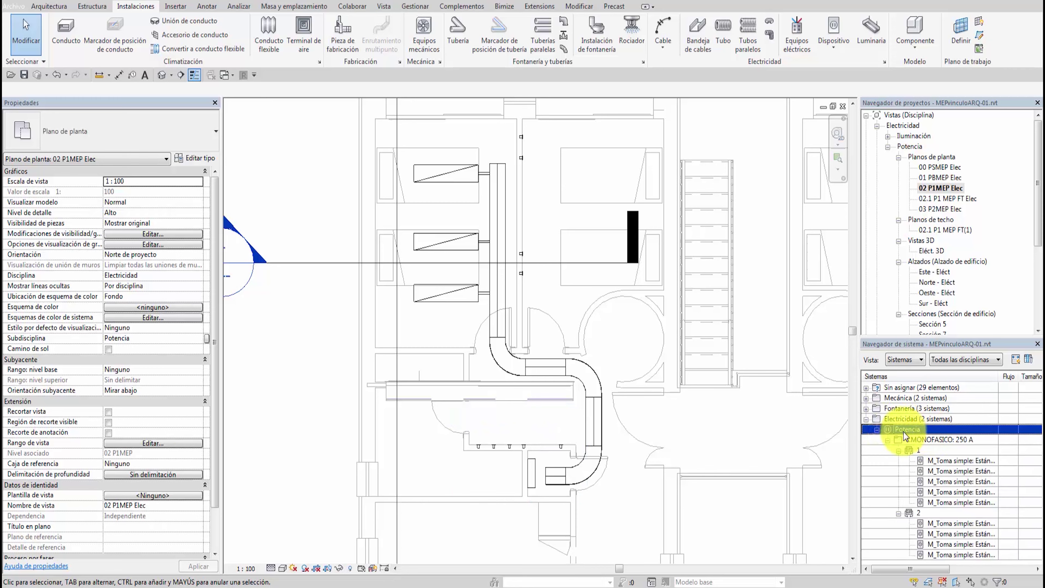
pyautogui.press('Tab')
pyautogui.click(535, 465)
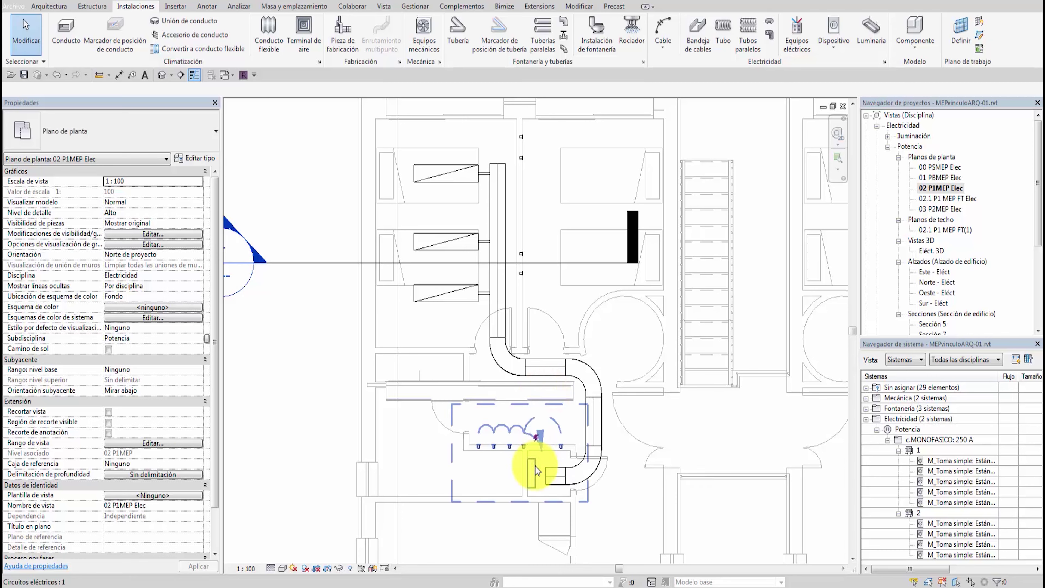
pyautogui.click(535, 466)
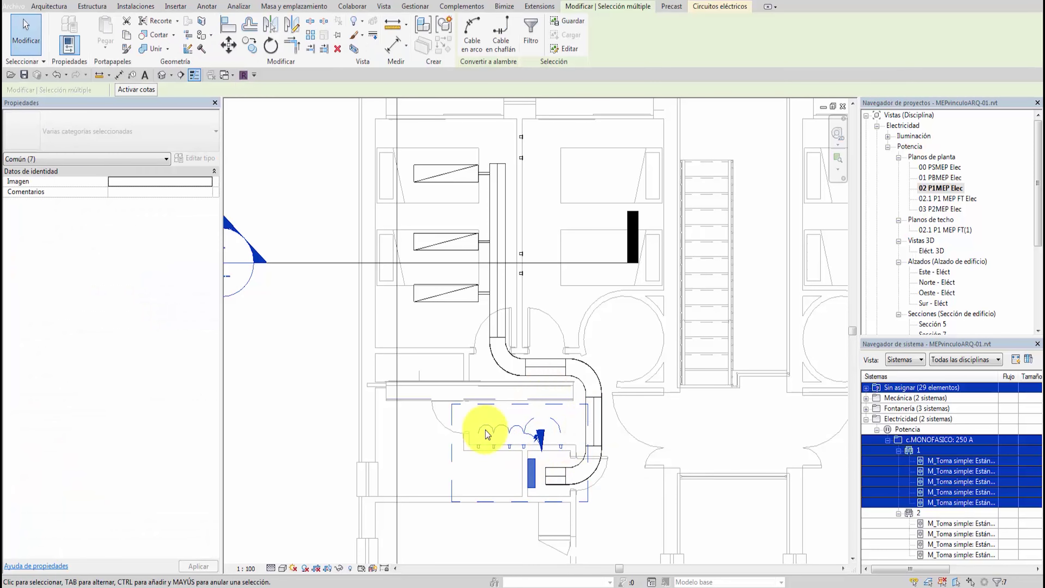
pyautogui.click(923, 443)
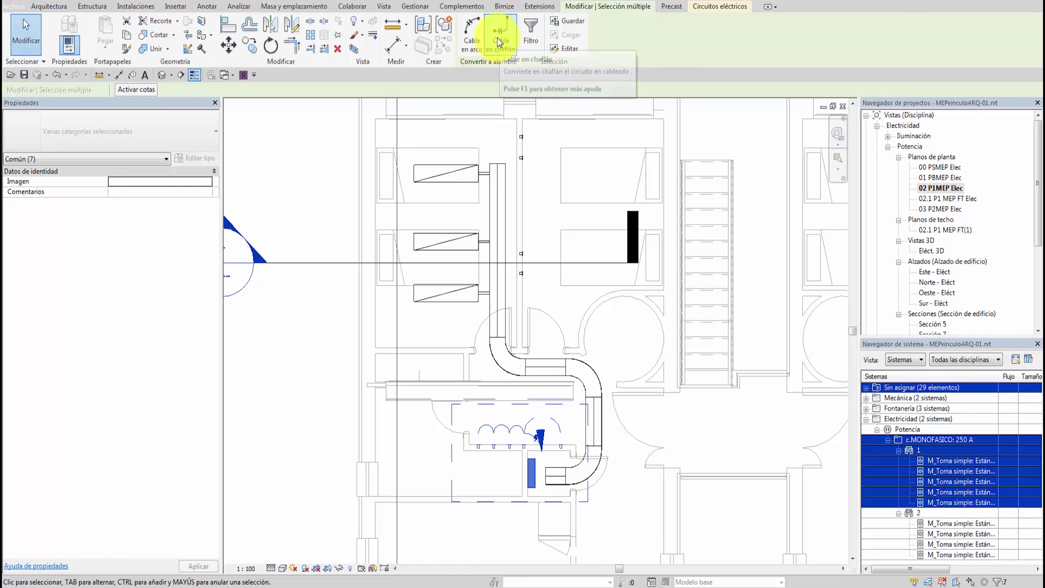
pyautogui.press('Escape')
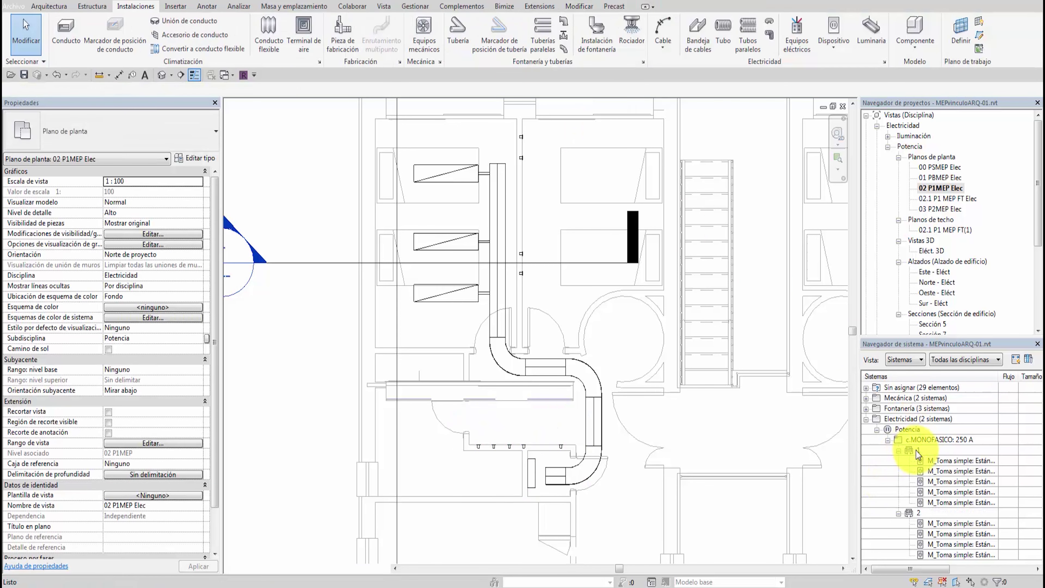
# Select circuit 1 with its five outlets by Tab-cycling from the panel.
pyautogui.click(917, 443)
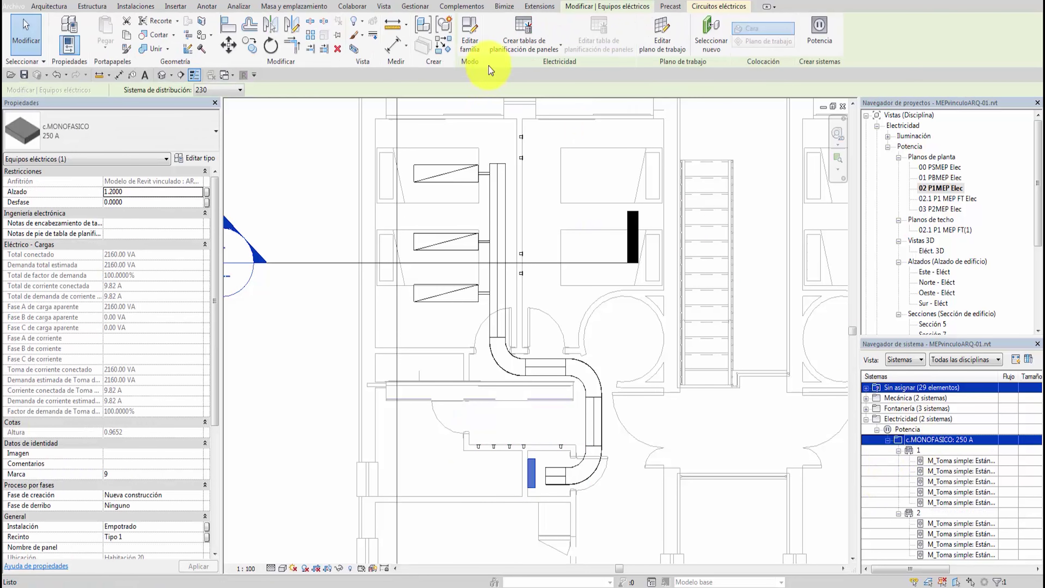
pyautogui.click(916, 449)
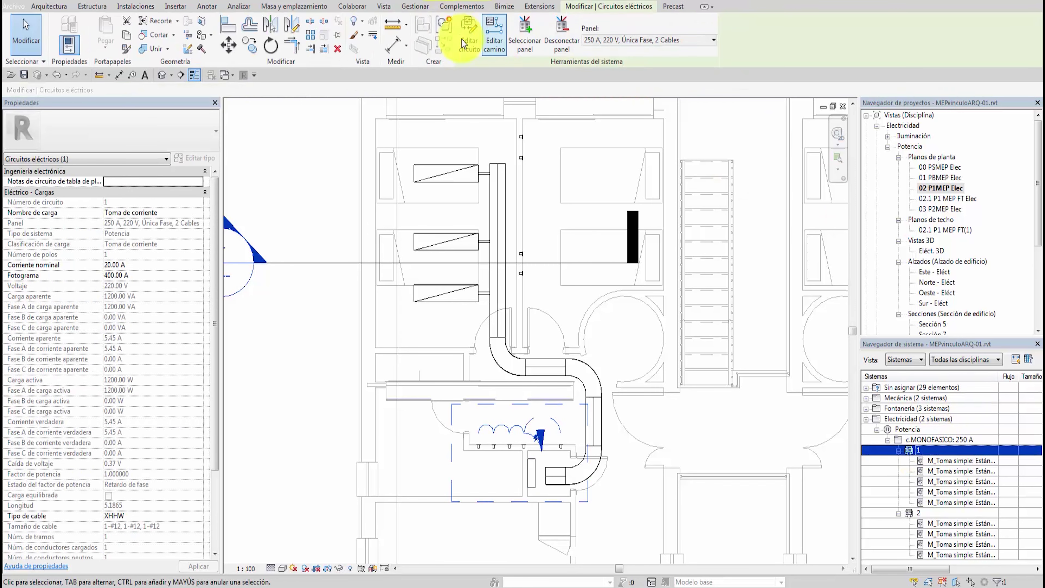
pyautogui.click(650, 412)
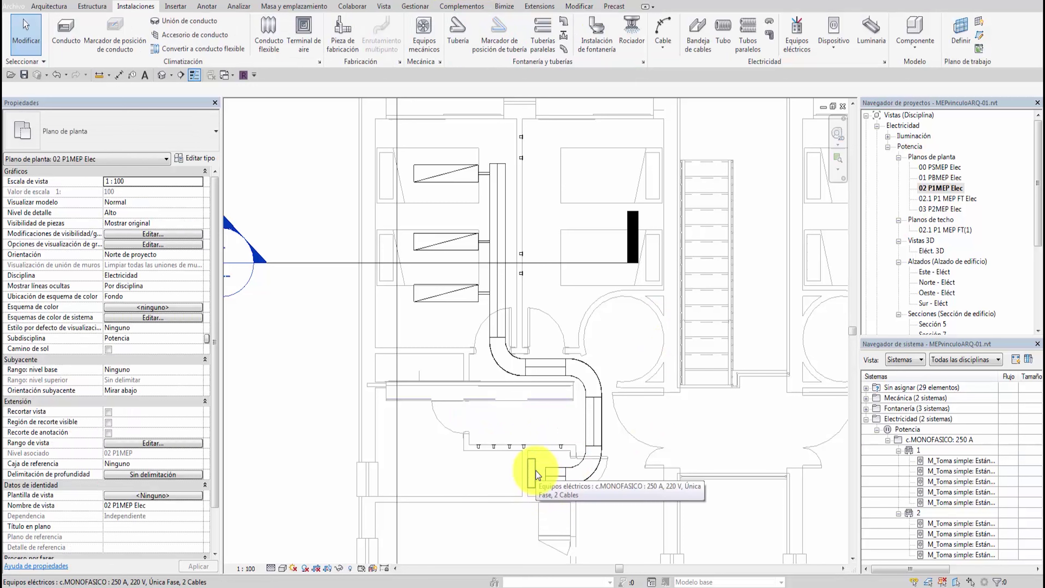
pyautogui.press('Tab')
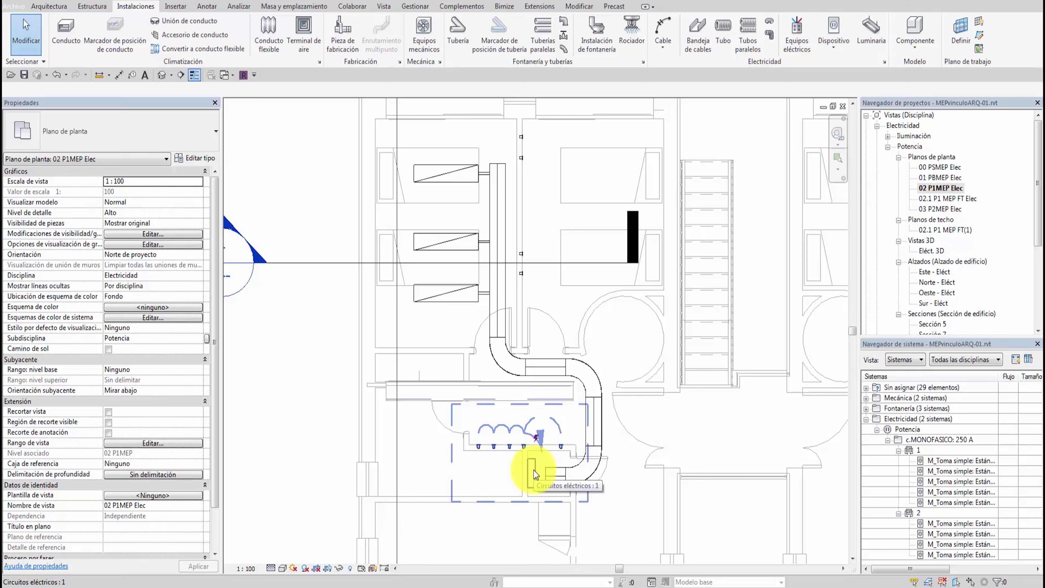
pyautogui.click(534, 474)
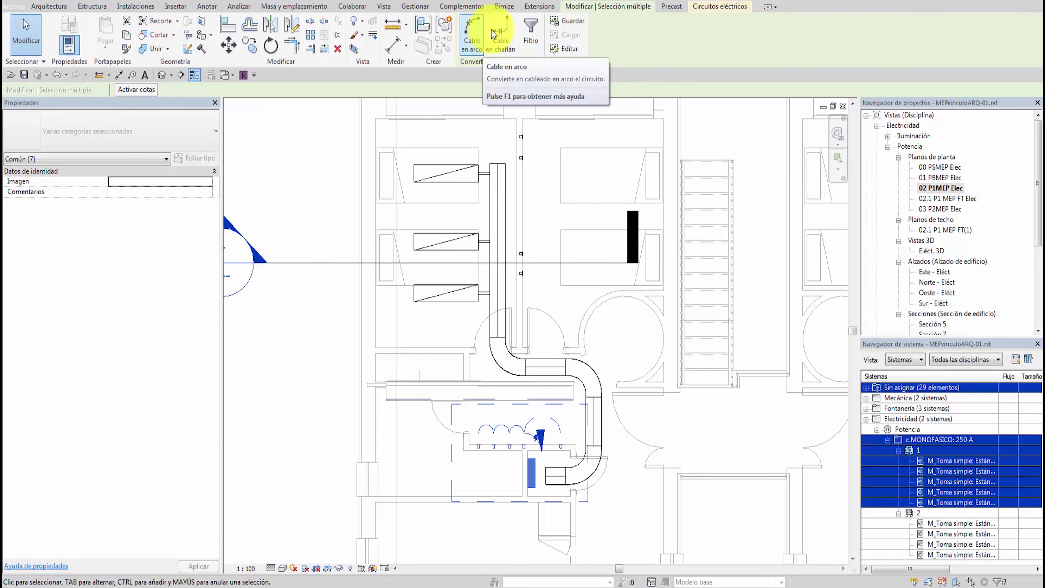
# Convert circuit 1 to chamfered wiring and inspect one of the new wires.
pyautogui.click(502, 31)
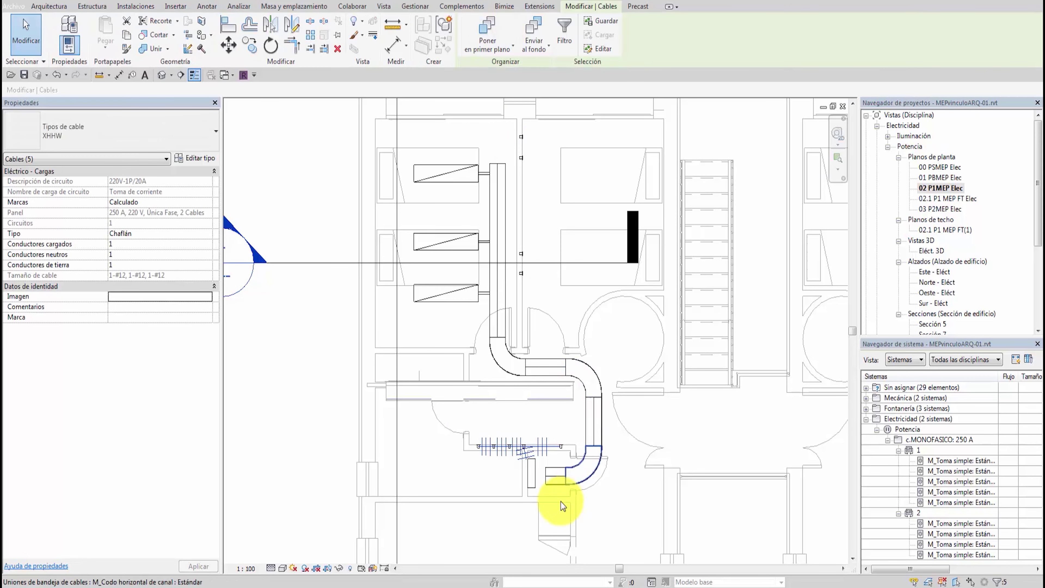
pyautogui.scroll(2, 483, 476)
pyautogui.scroll(1, 483, 476)
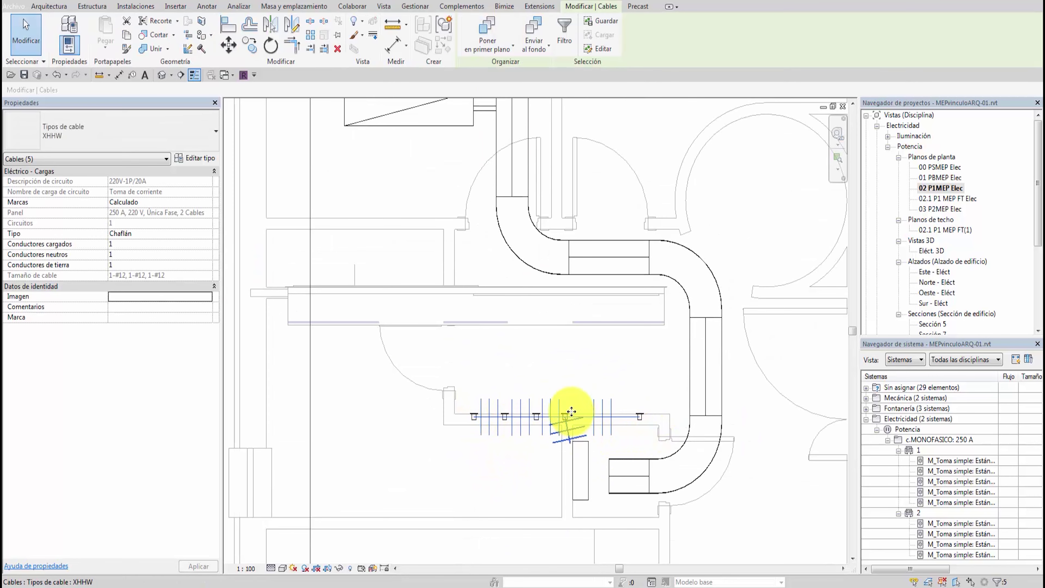
pyautogui.scroll(1, 567, 424)
pyautogui.scroll(1, 572, 453)
pyautogui.scroll(-1, 581, 492)
pyautogui.scroll(1, 541, 425)
pyautogui.scroll(1, 562, 401)
pyautogui.scroll(-1, 565, 378)
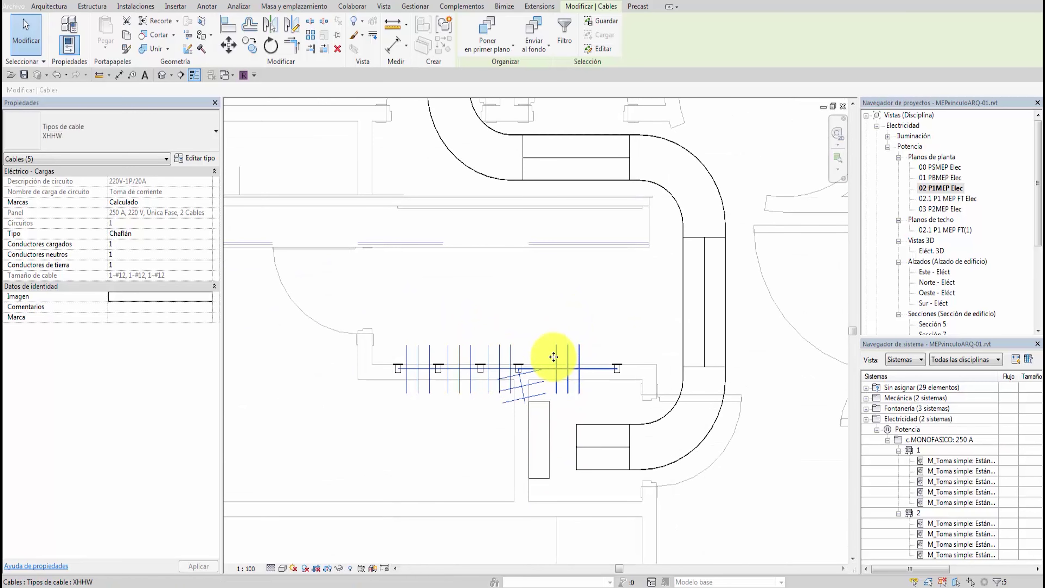
pyautogui.moveTo(554, 357); pyautogui.dragTo(592, 334, button='middle')
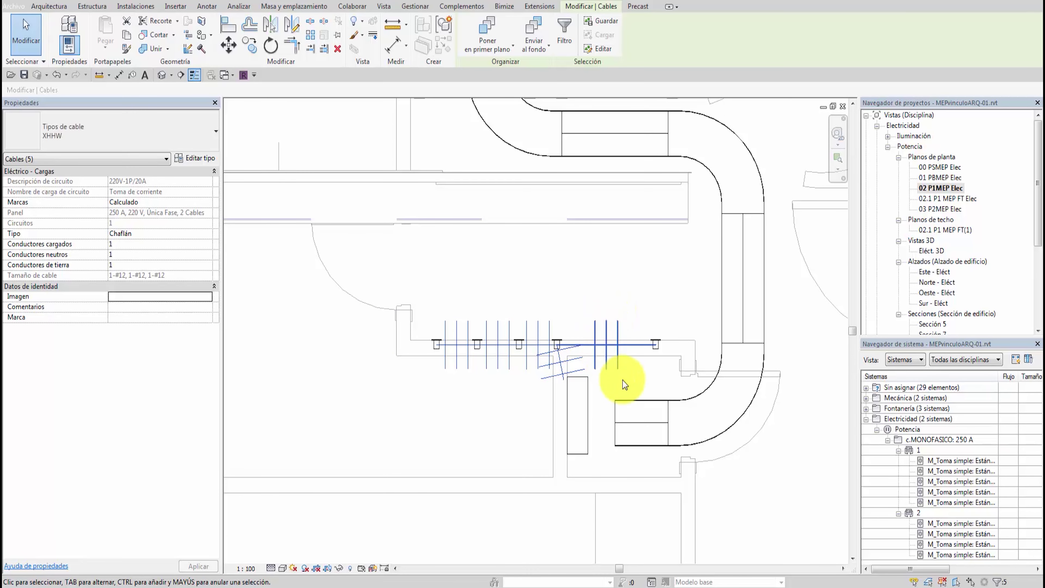
pyautogui.click(634, 344)
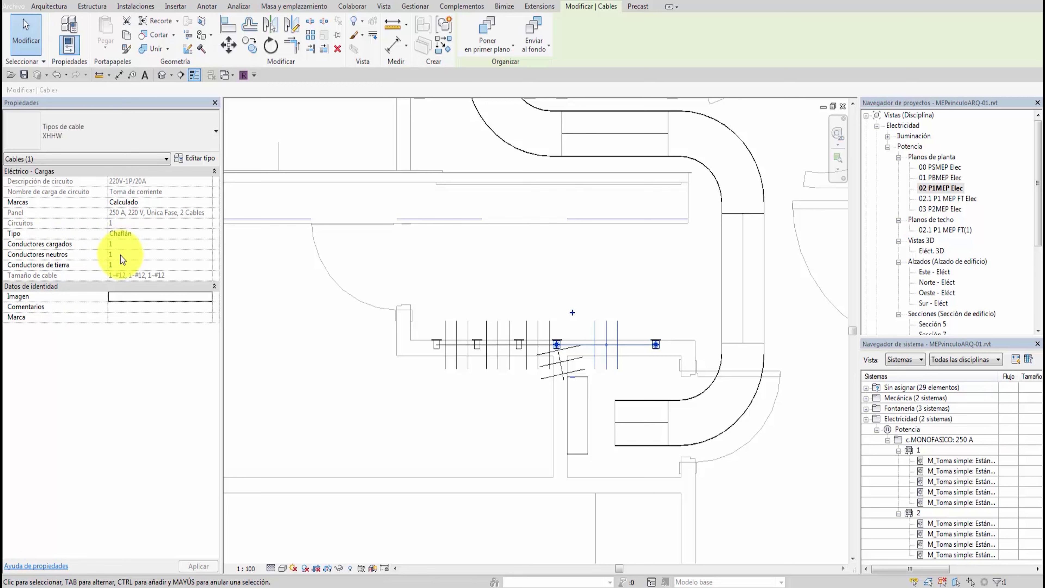
# Set the selected wire's neutral conductor count to 0.
pyautogui.click(123, 247)
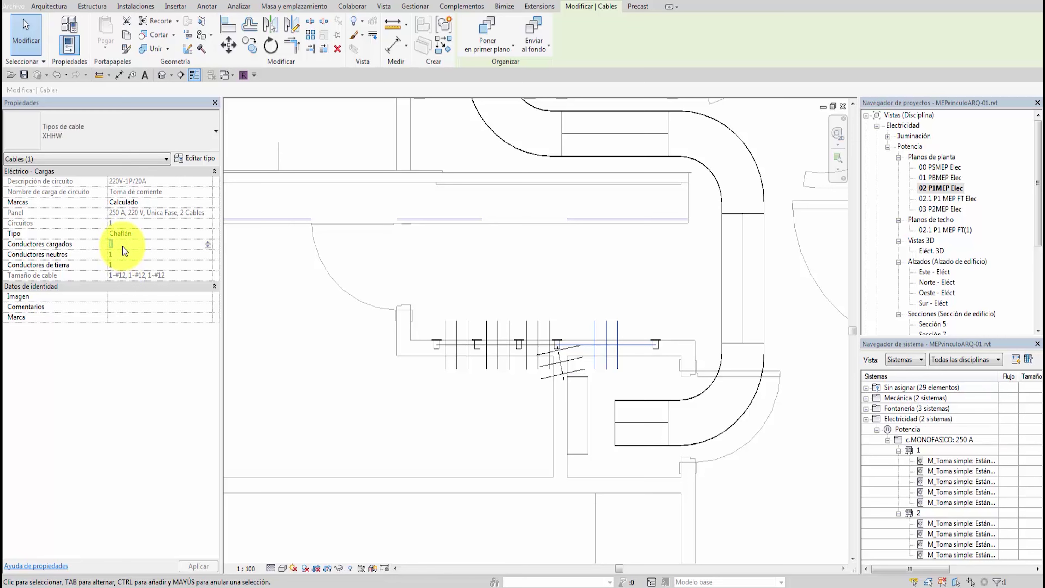
pyautogui.click(122, 255)
pyautogui.write('0')
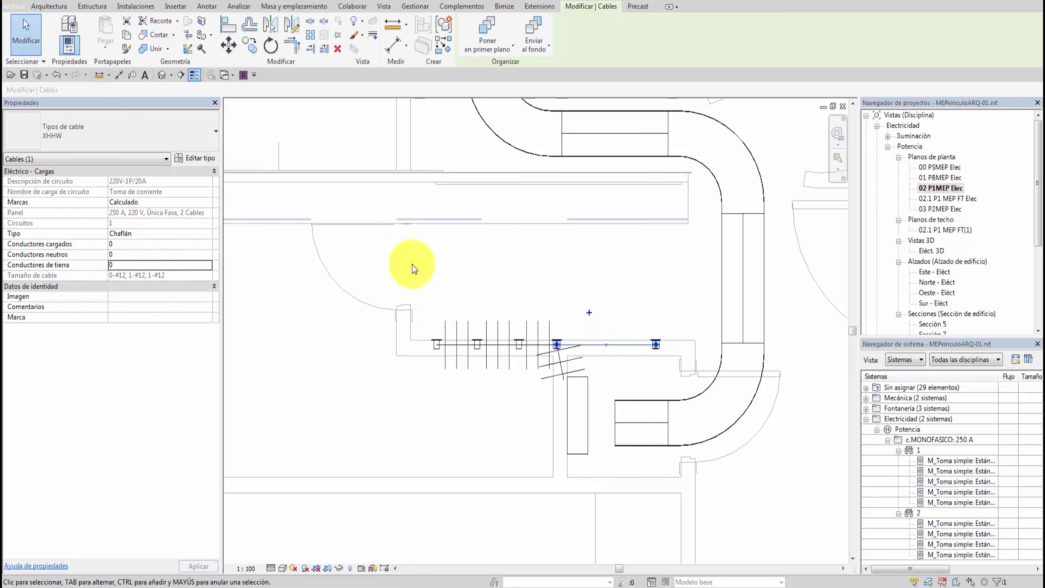
# Box-select circuit 1's wires and outlets, then filter the selection to just the five wires.
pyautogui.moveTo(401, 247); pyautogui.dragTo(682, 411)
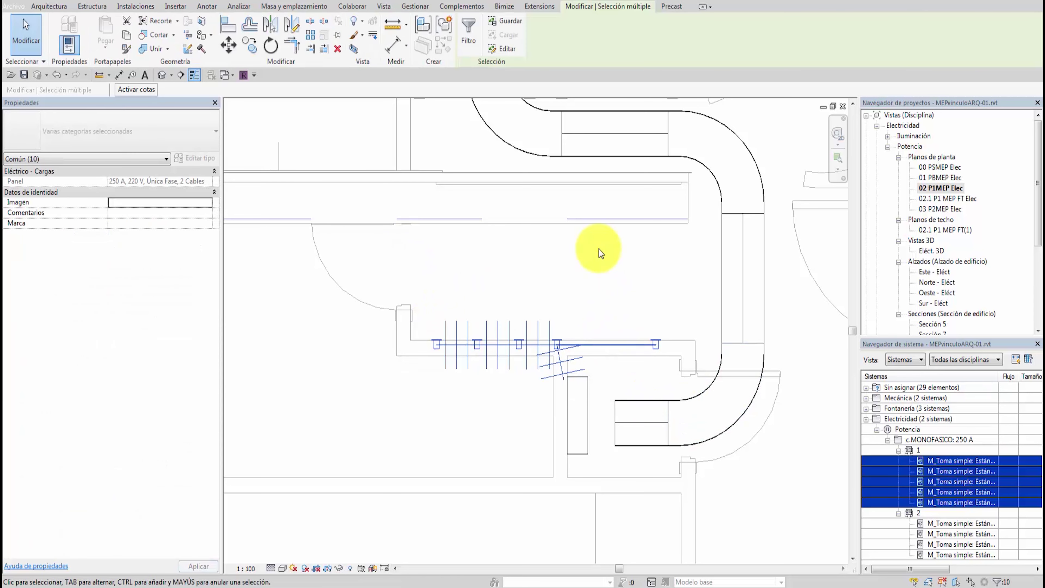
pyautogui.click(468, 35)
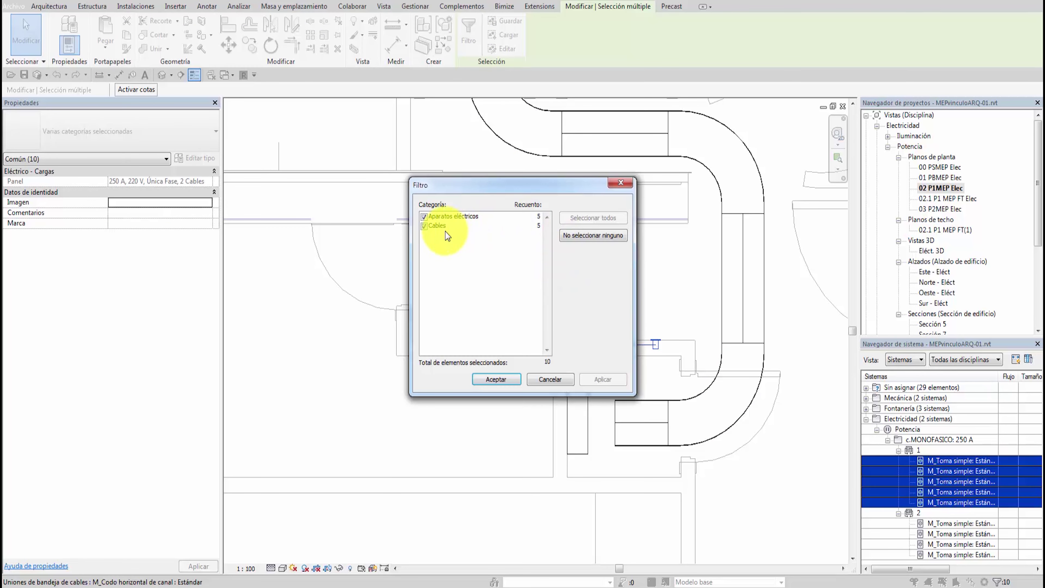
pyautogui.click(424, 216)
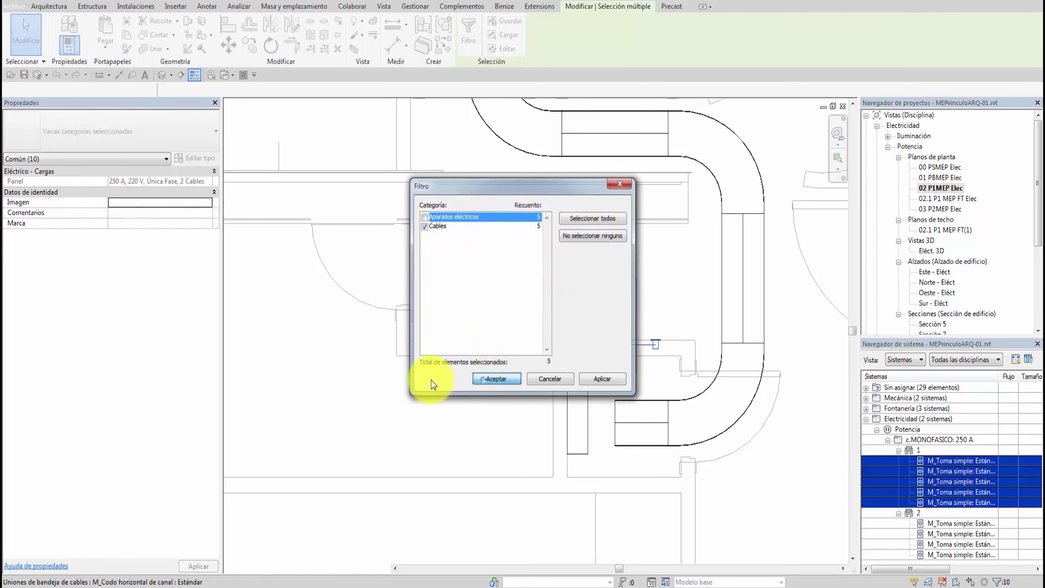
pyautogui.click(483, 379)
# Set the five wires' loaded, neutral and ground conductor counts to 0 and apply.
pyautogui.click(123, 243)
pyautogui.write('0')
pyautogui.click(124, 254)
pyautogui.write('00')
pyautogui.click(279, 374)
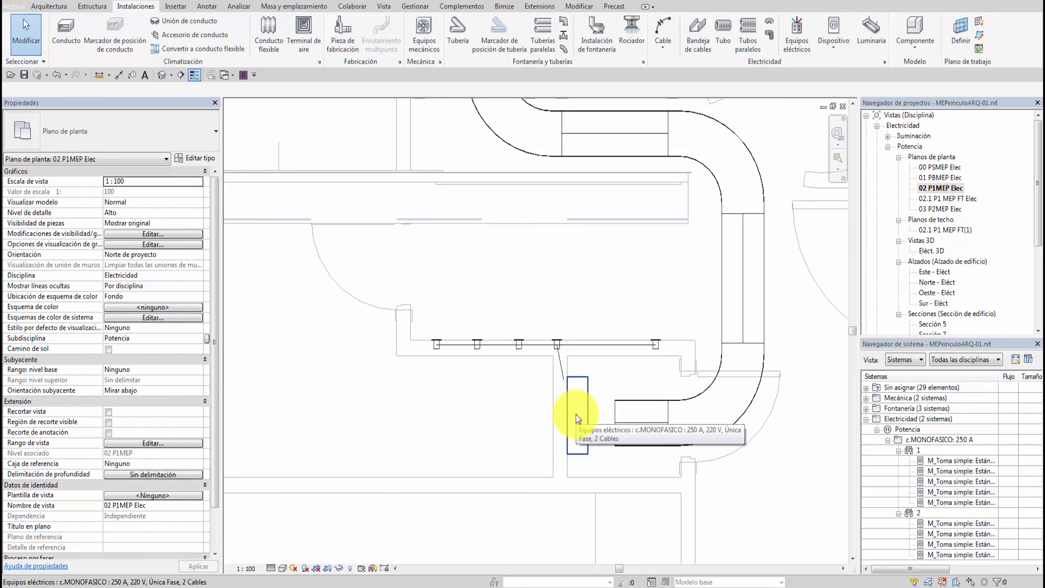
# Zoom out and Tab-cycle at the c.MONOFASICO panel to select circuit 2 with its outlets.
pyautogui.scroll(-2, 540, 349)
pyautogui.scroll(-2, 548, 334)
pyautogui.scroll(-2, 567, 420)
pyautogui.scroll(-1, 535, 321)
pyautogui.moveTo(548, 355); pyautogui.dragTo(531, 303, button='middle')
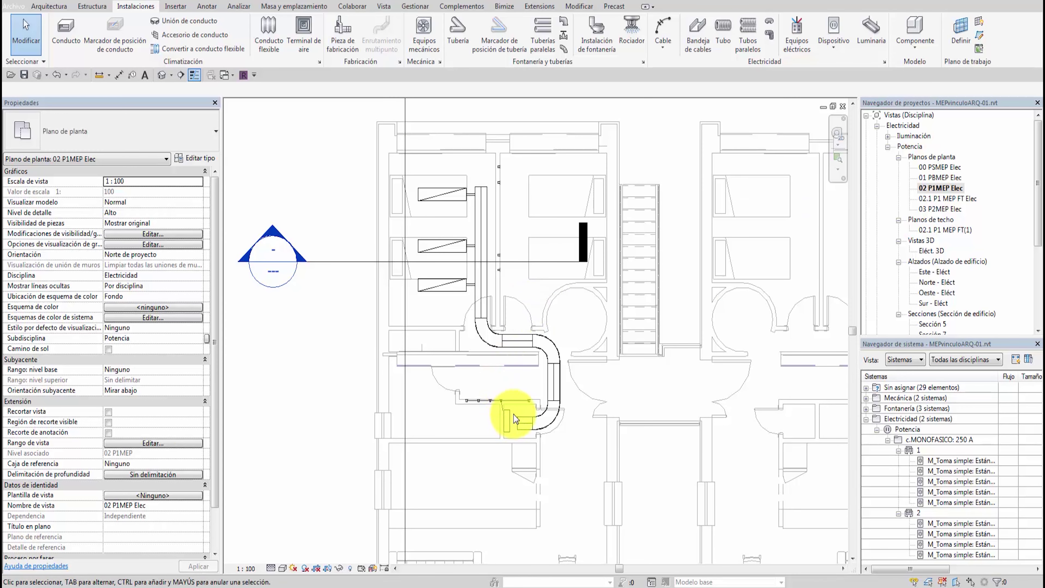
pyautogui.press('Tab')
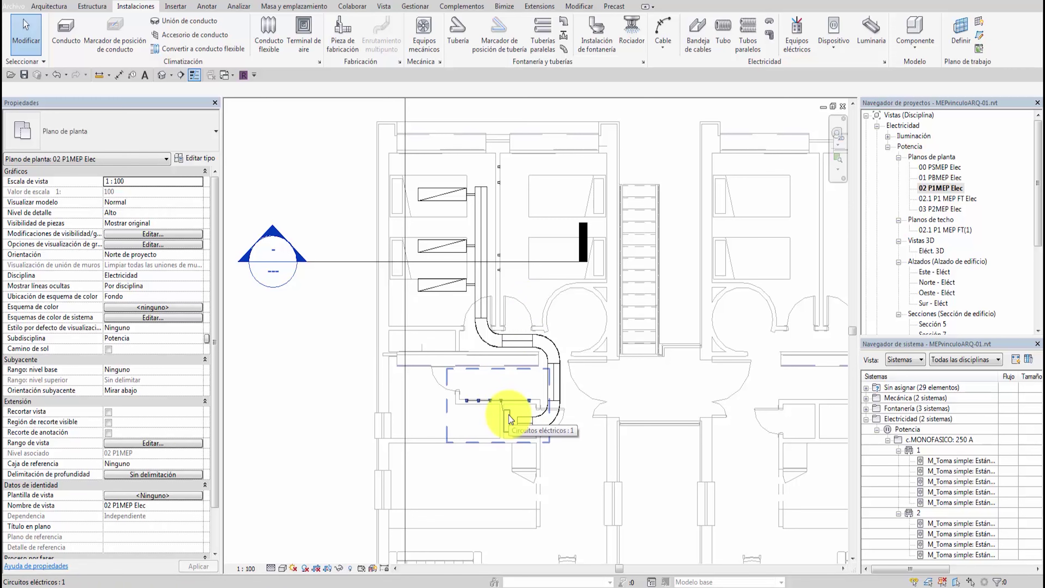
pyautogui.press('Tab')
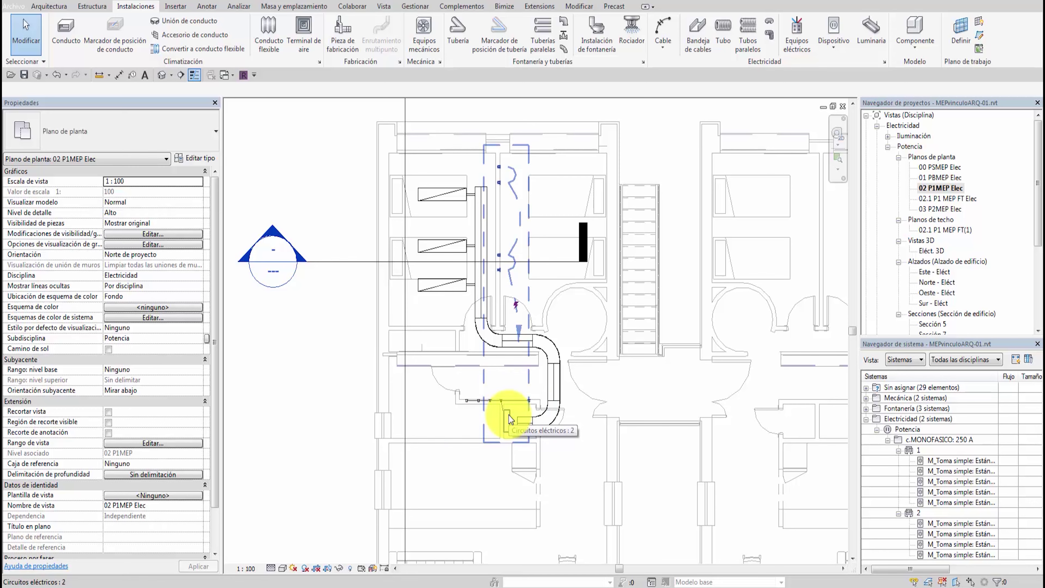
pyautogui.click(511, 419)
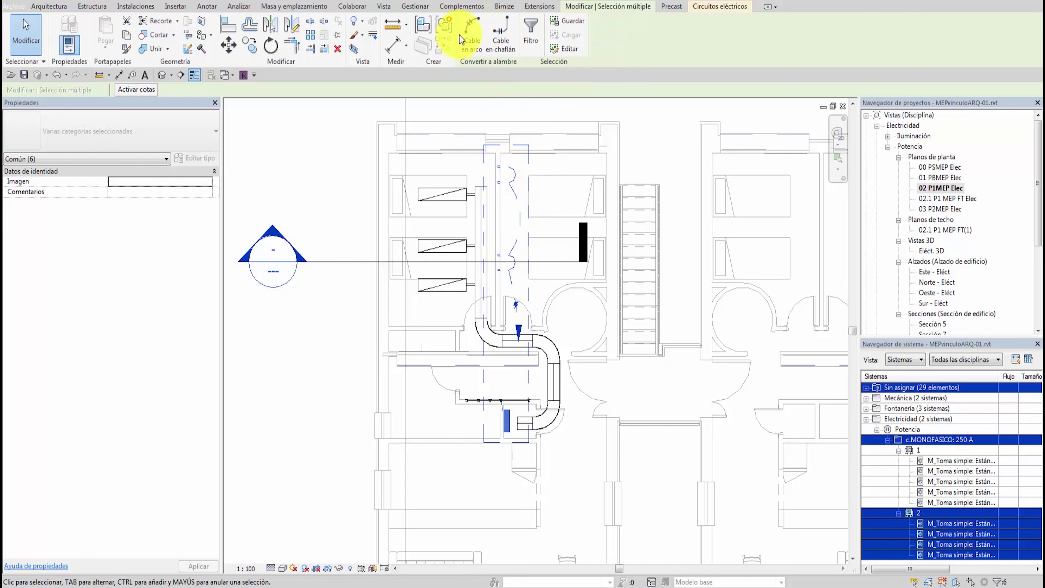
# Convert circuit 2's wires to arc wiring with loaded and ground conductor counts of 0.
pyautogui.click(472, 27)
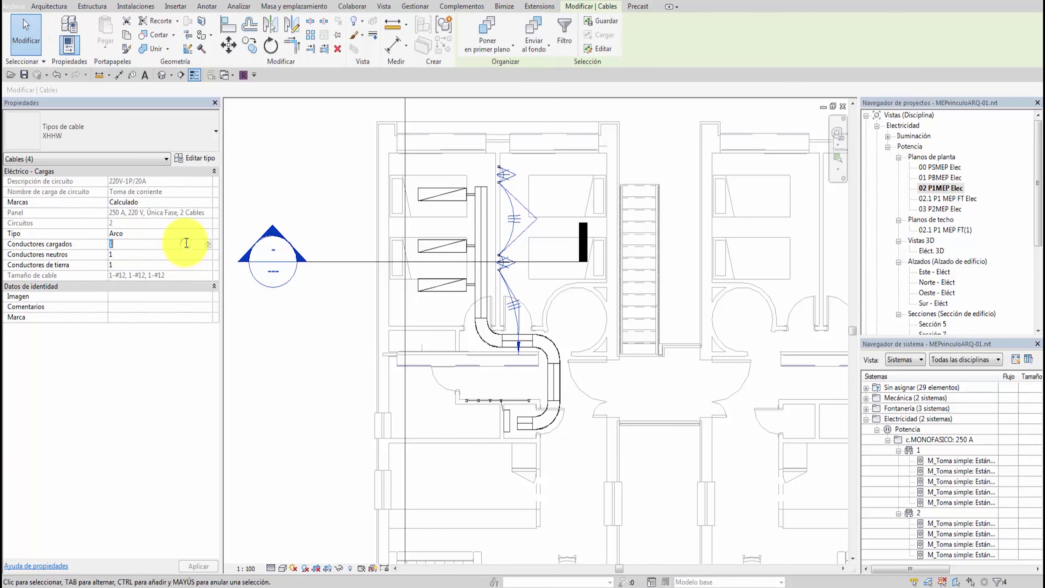
pyautogui.write('0')
pyautogui.click(186, 265)
pyautogui.write('0')
pyautogui.click(549, 318)
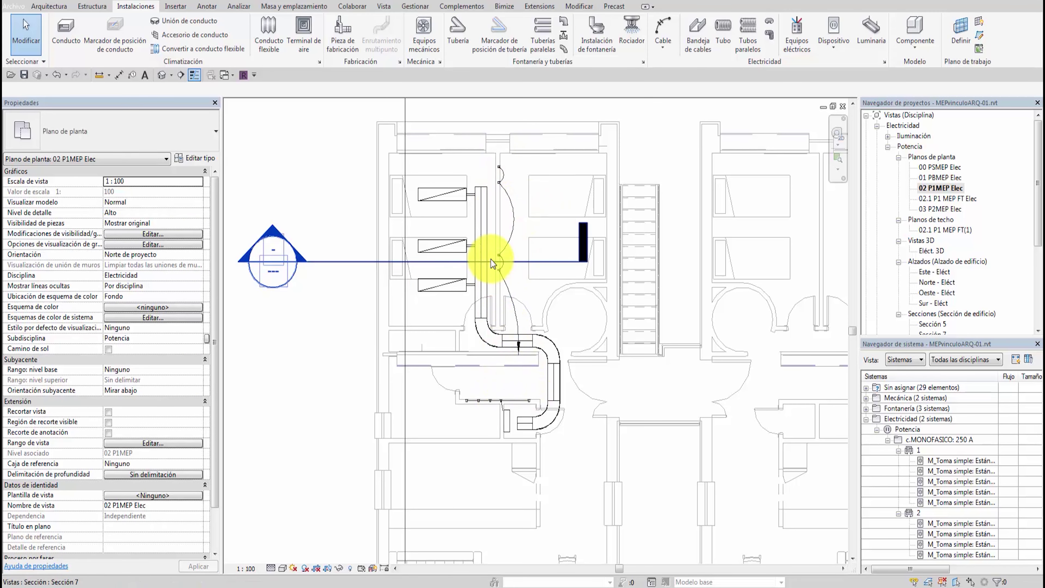
# Drag one wire's end vertex down toward the outlets.
pyautogui.scroll(3, 524, 383)
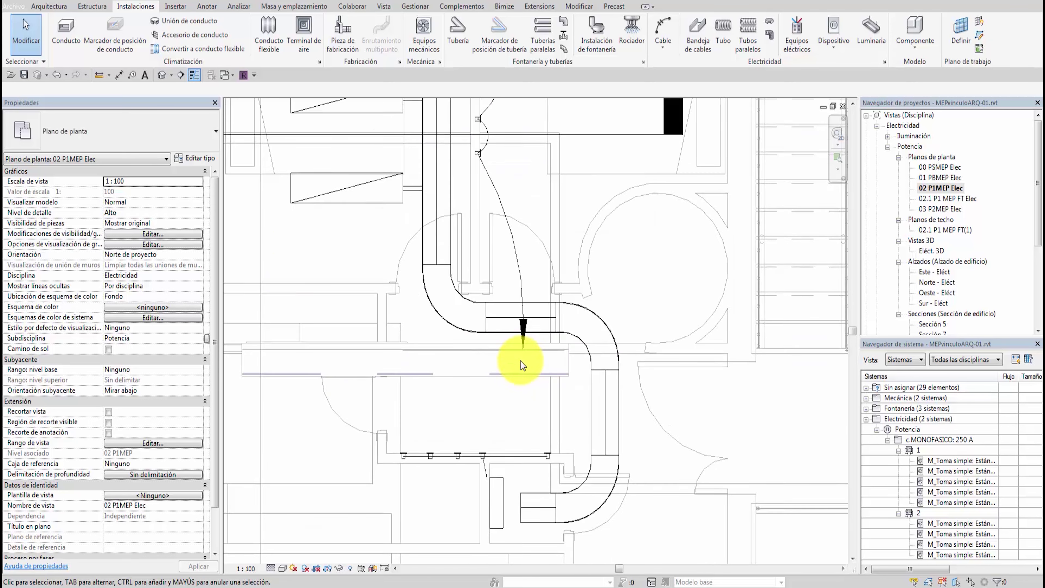
pyautogui.scroll(2, 521, 361)
pyautogui.click(516, 212)
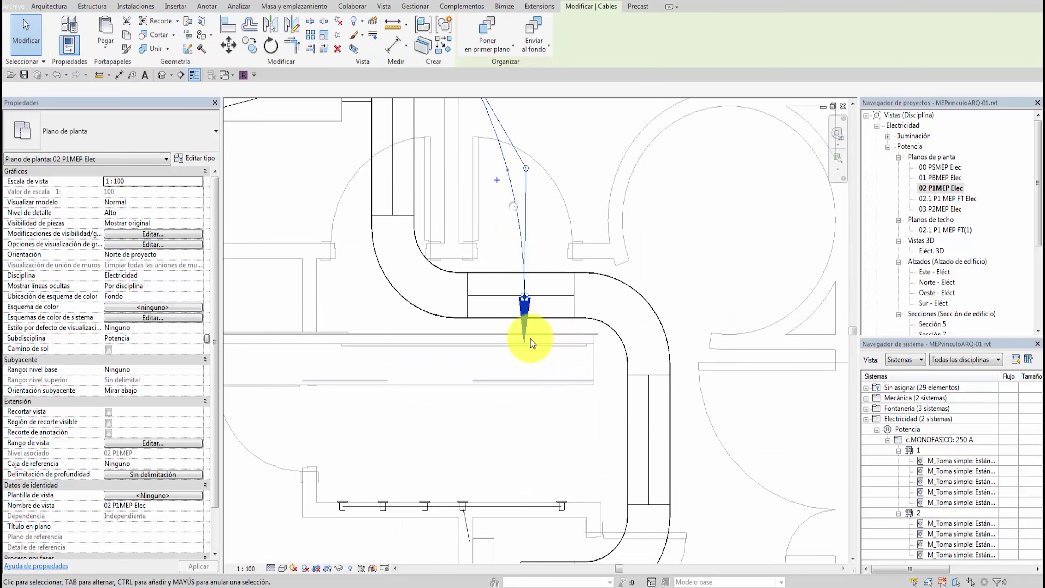
pyautogui.moveTo(524, 297); pyautogui.dragTo(512, 465)
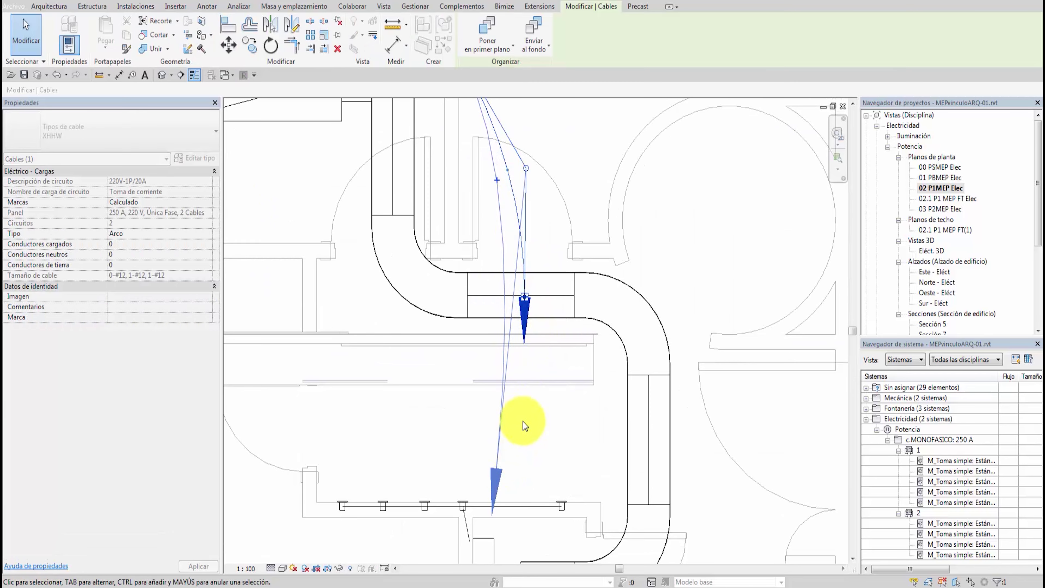
pyautogui.click(522, 420)
pyautogui.scroll(-3, 524, 409)
pyautogui.moveTo(524, 408); pyautogui.dragTo(503, 328, button='middle')
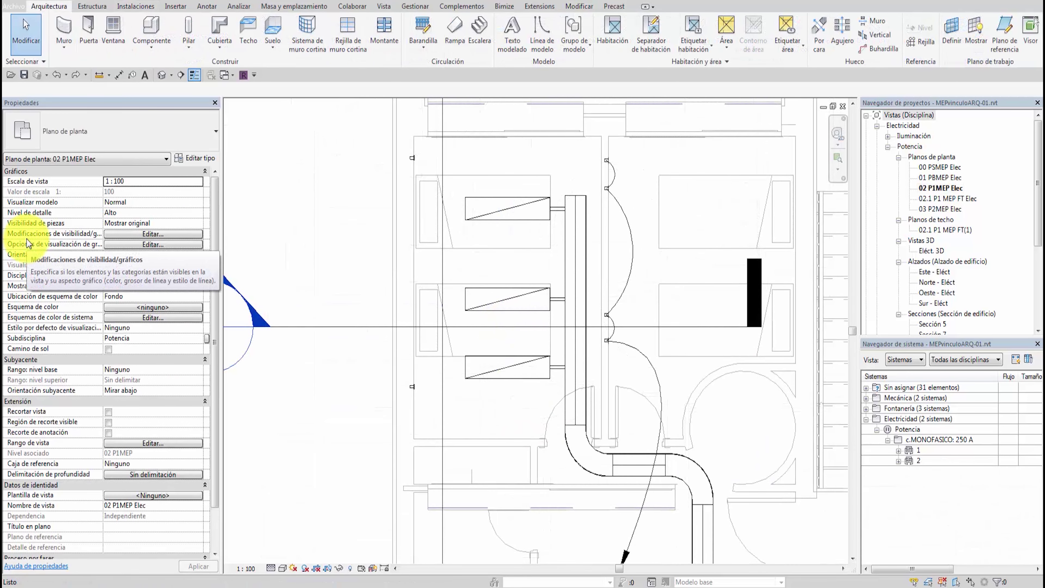
# Create power circuit 3 from the three ceiling luminaires.
pyautogui.click(501, 200)
pyautogui.click(503, 288)
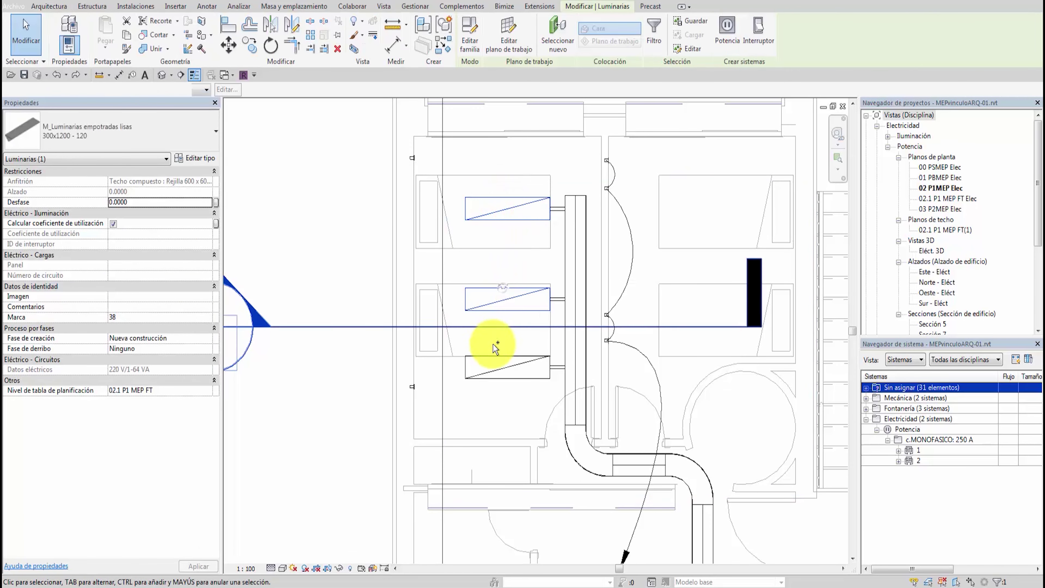
pyautogui.keyDown('ctrl'); pyautogui.click(493, 356); pyautogui.keyUp('ctrl')
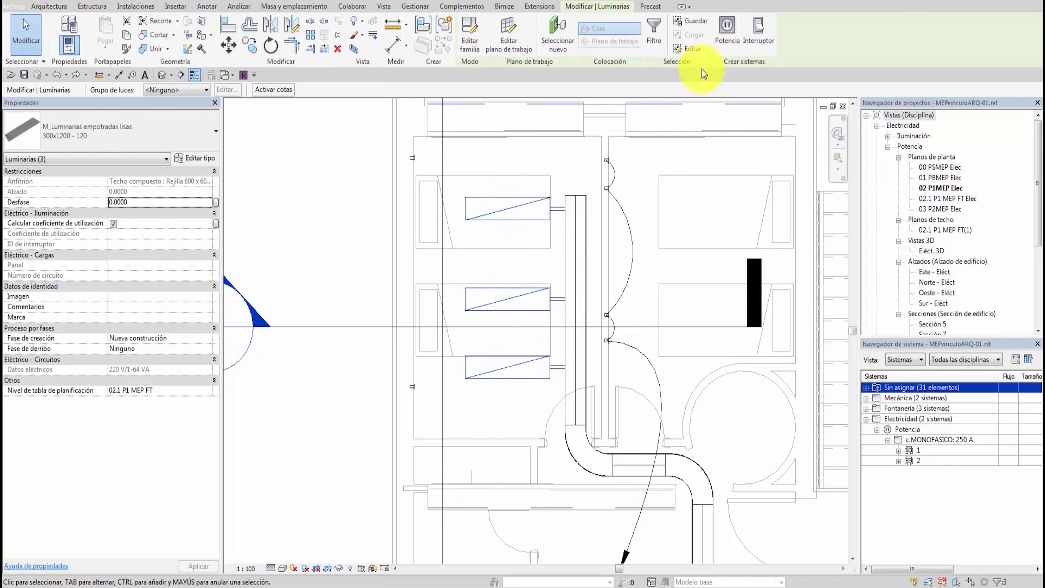
pyautogui.click(727, 31)
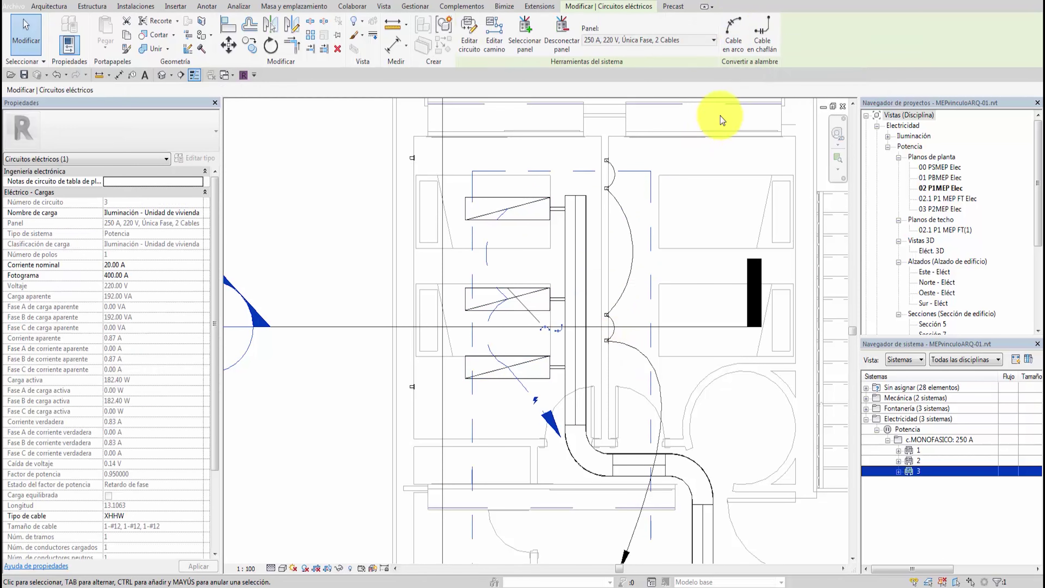
# Add the upper and lower wall devices to circuit 3.
pyautogui.click(475, 46)
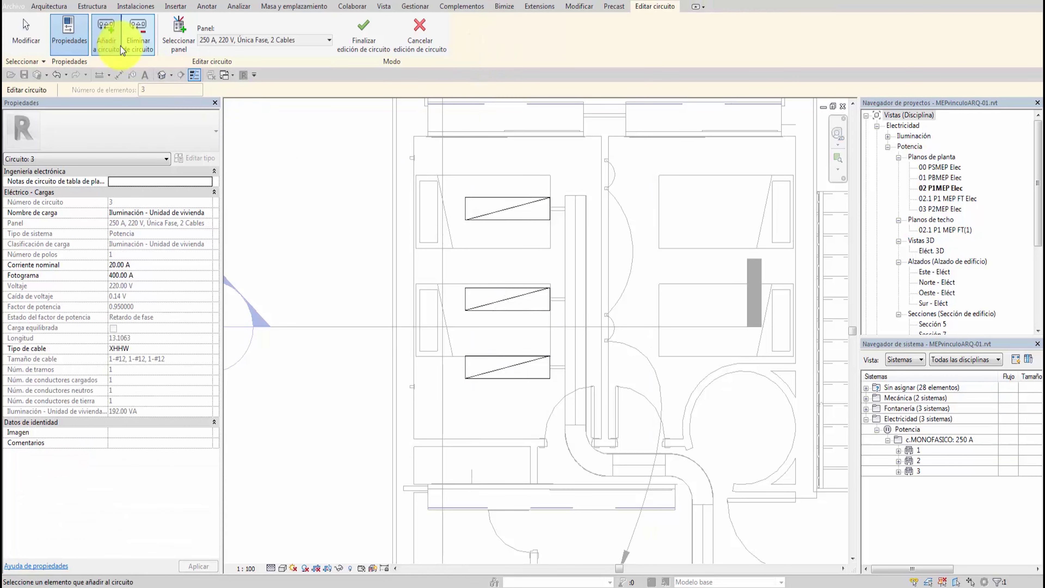
pyautogui.click(412, 158)
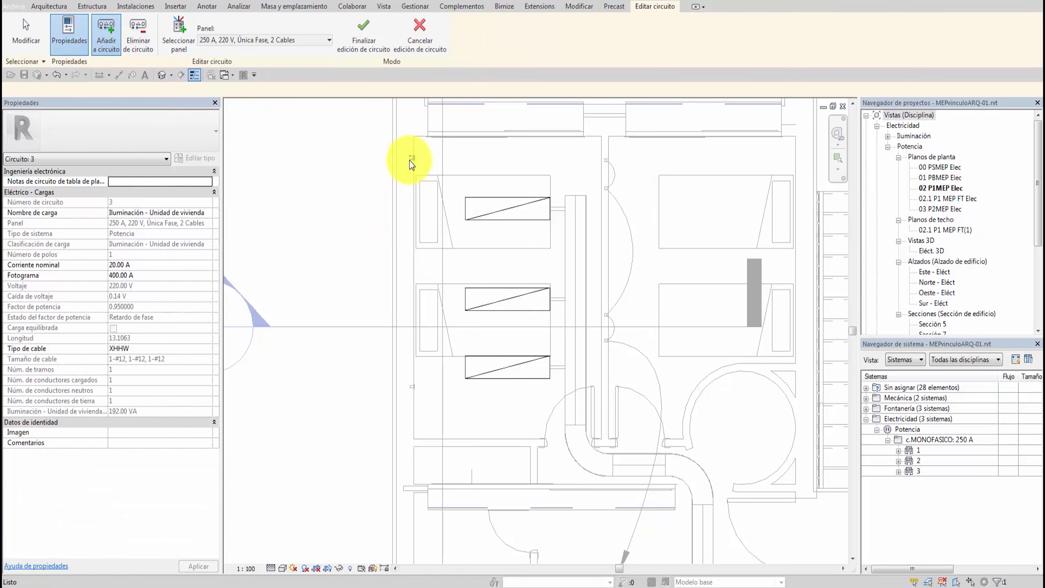
pyautogui.click(411, 395)
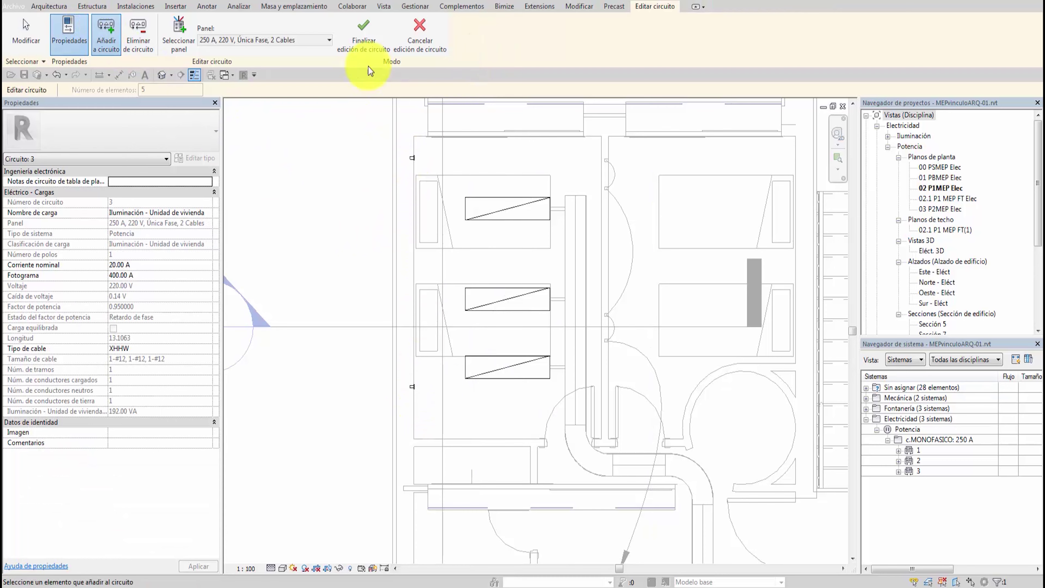
pyautogui.click(359, 34)
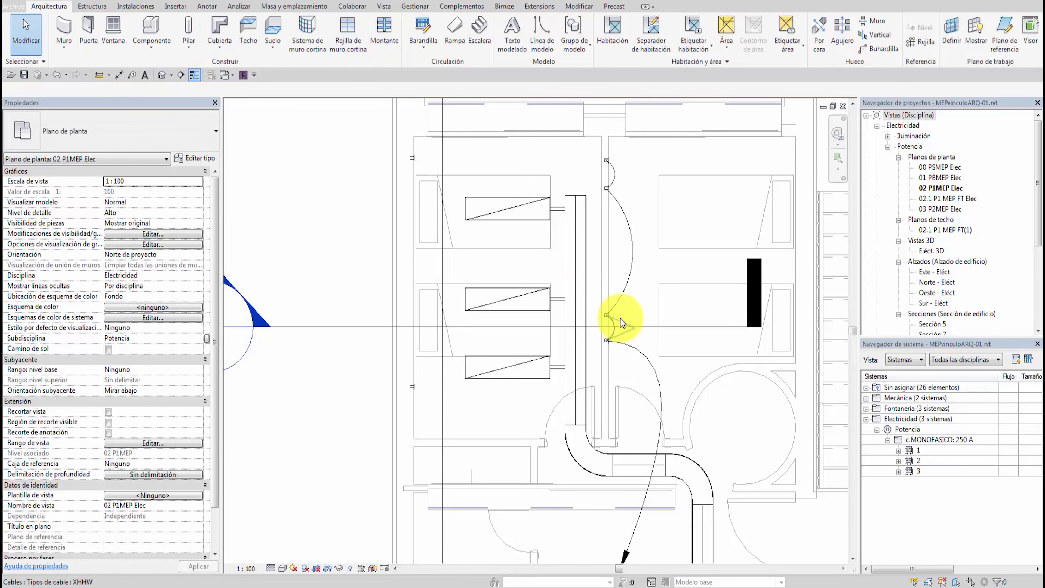
# Try selecting circuit 3 from the plan, then clear the selection.
pyautogui.scroll(-2, 675, 463)
pyautogui.scroll(-2, 665, 474)
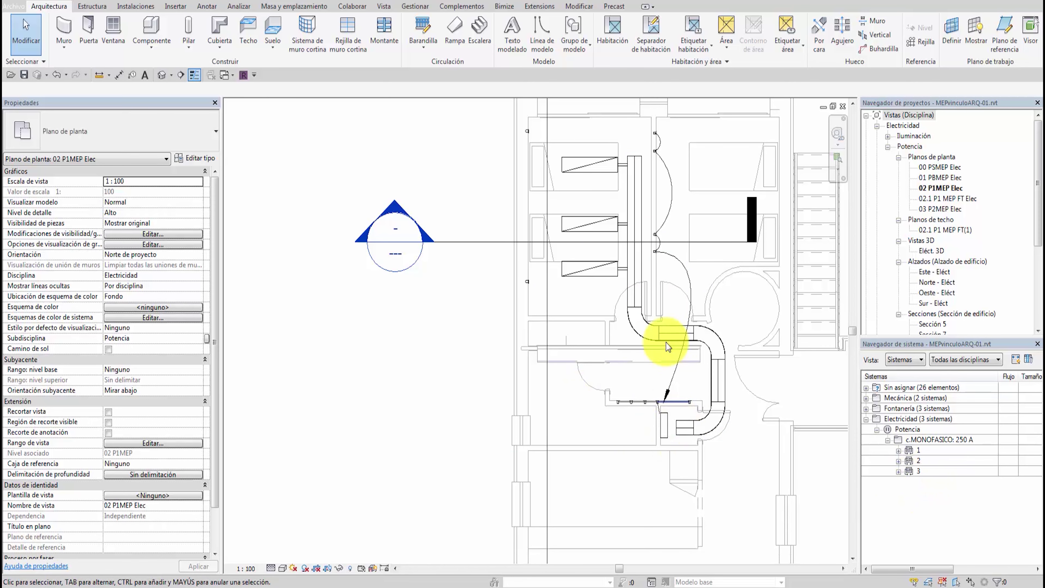
pyautogui.scroll(2, 603, 274)
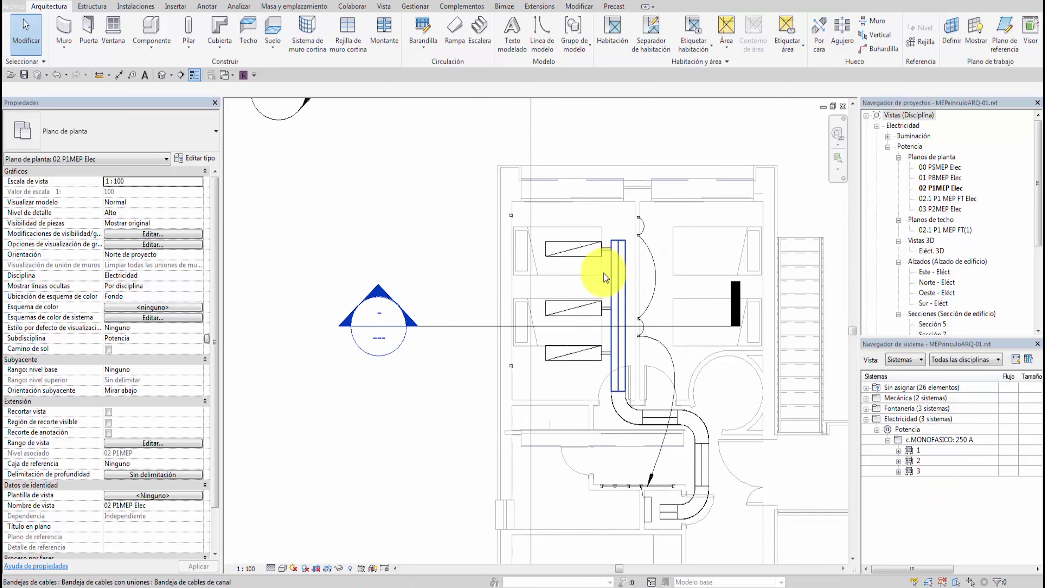
pyautogui.scroll(1, 584, 280)
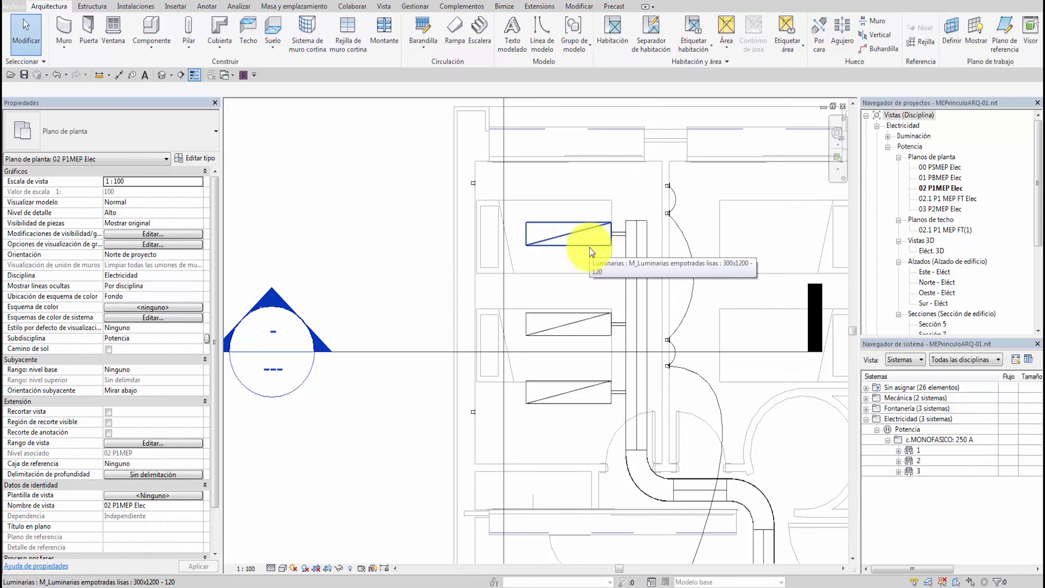
pyautogui.click(920, 469)
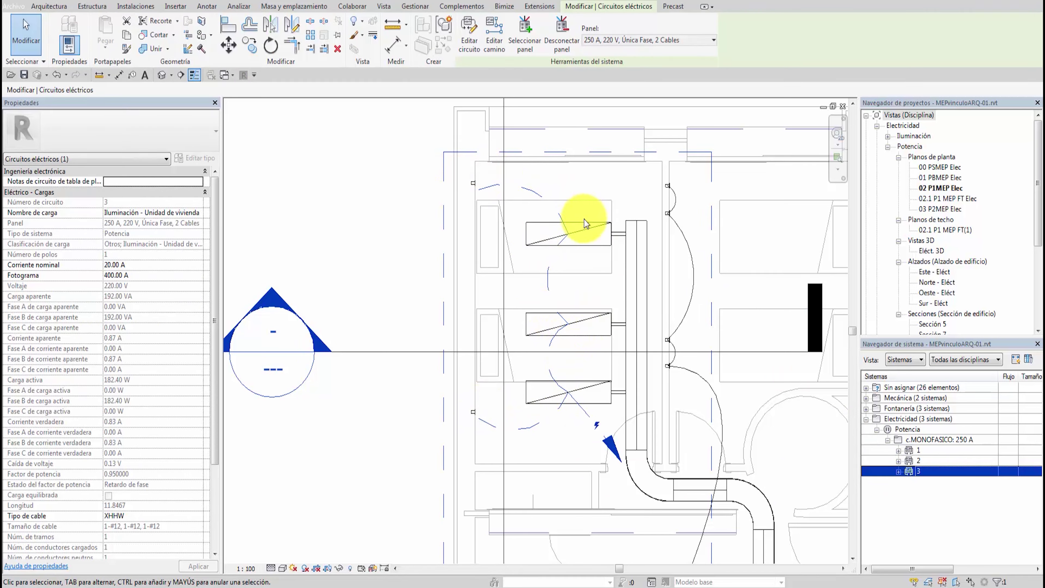
pyautogui.click(580, 297)
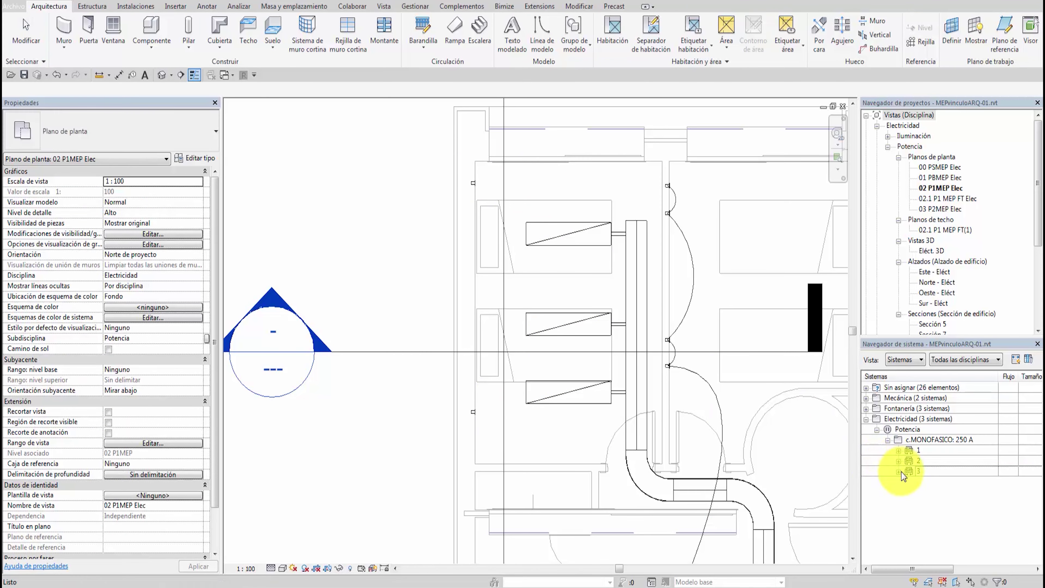
pyautogui.click(901, 472)
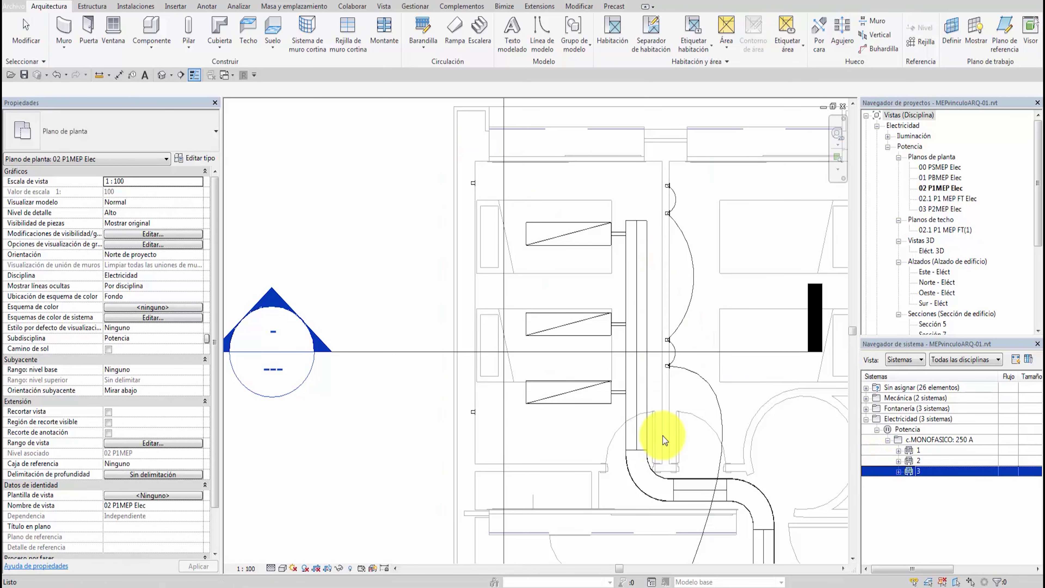
pyautogui.press('Escape')
pyautogui.scroll(-3, 699, 363)
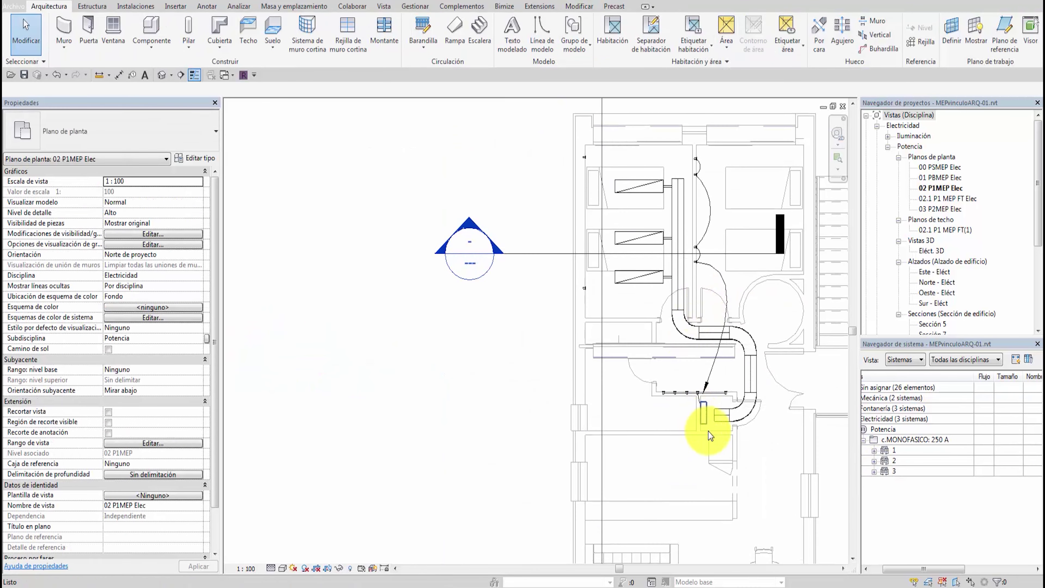
# Tab to circuit 3's wiring and convert it to arc wires.
pyautogui.press('Tab')
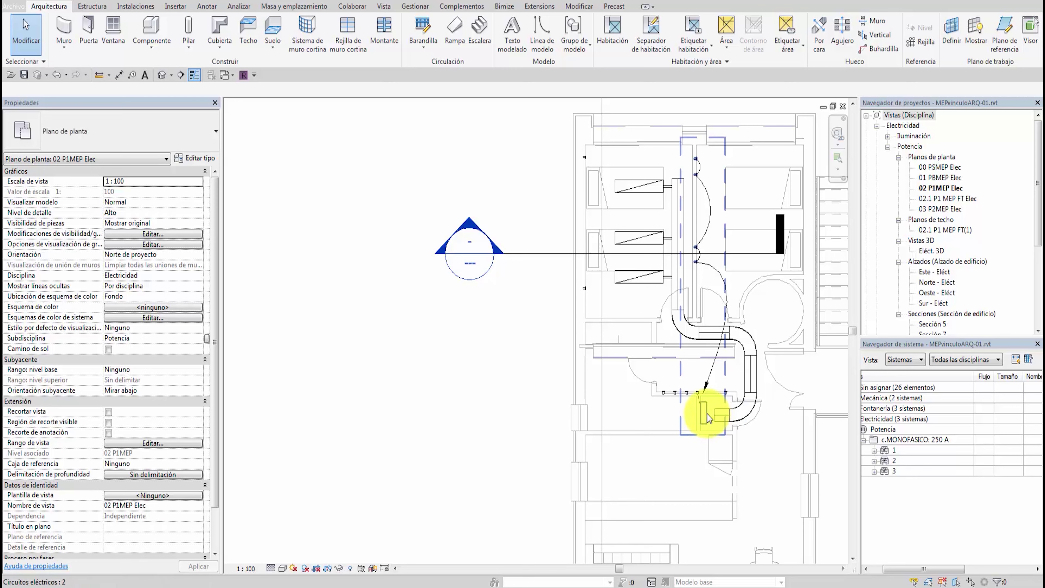
pyautogui.click(706, 413)
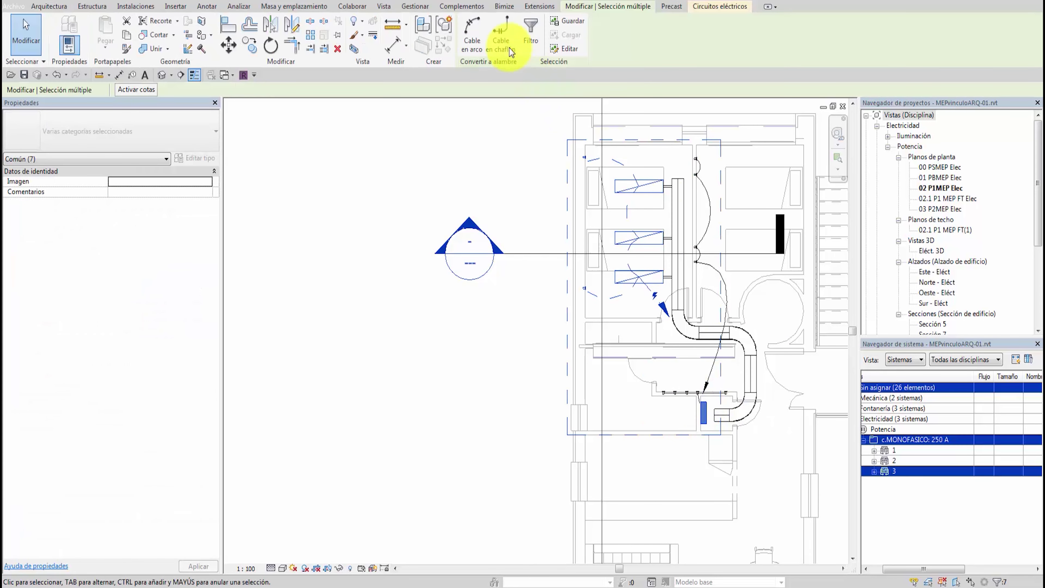
pyautogui.click(476, 45)
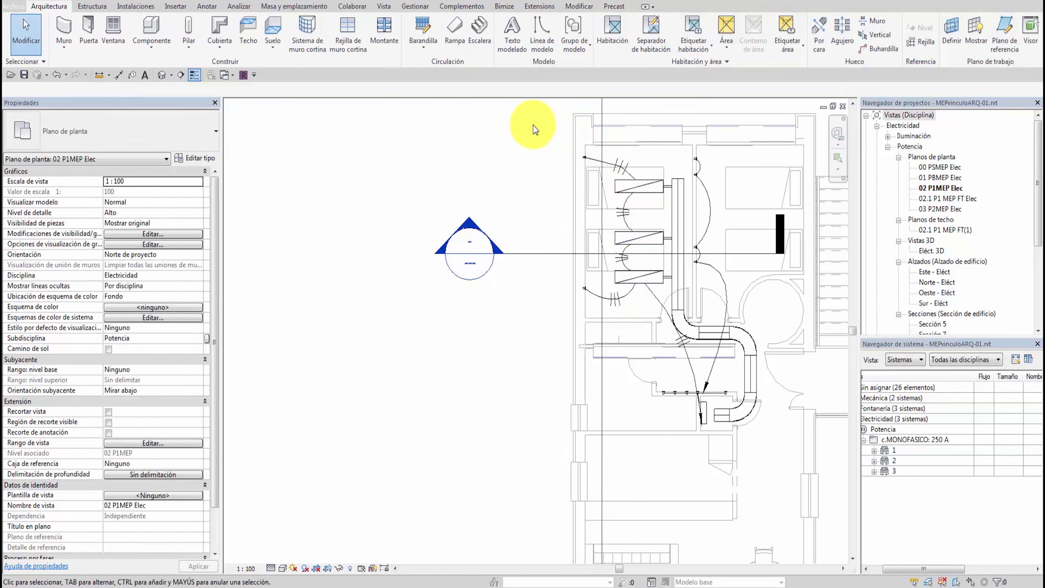
pyautogui.moveTo(532, 122); pyautogui.dragTo(691, 396)
pyautogui.press('Escape')
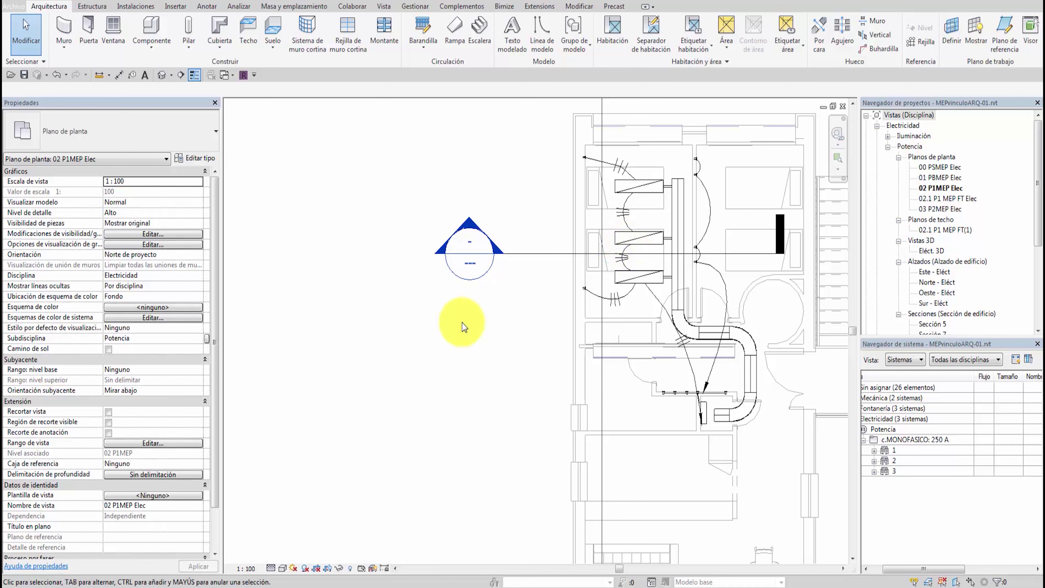
# Create a switch system from the three recessed luminaires.
pyautogui.moveTo(617, 280); pyautogui.dragTo(415, 346, button='middle')
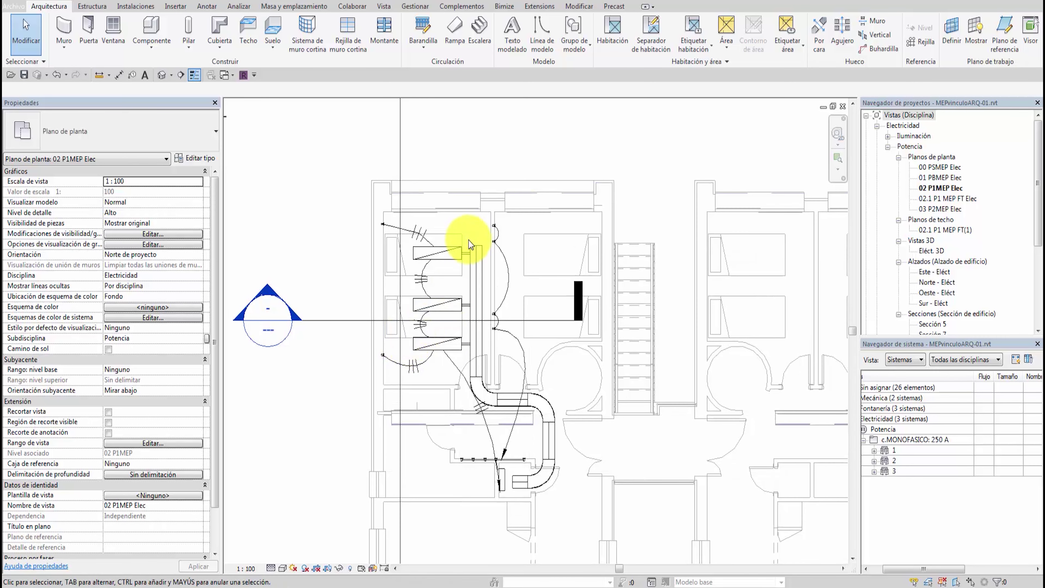
pyautogui.moveTo(466, 233); pyautogui.dragTo(509, 274, button='middle')
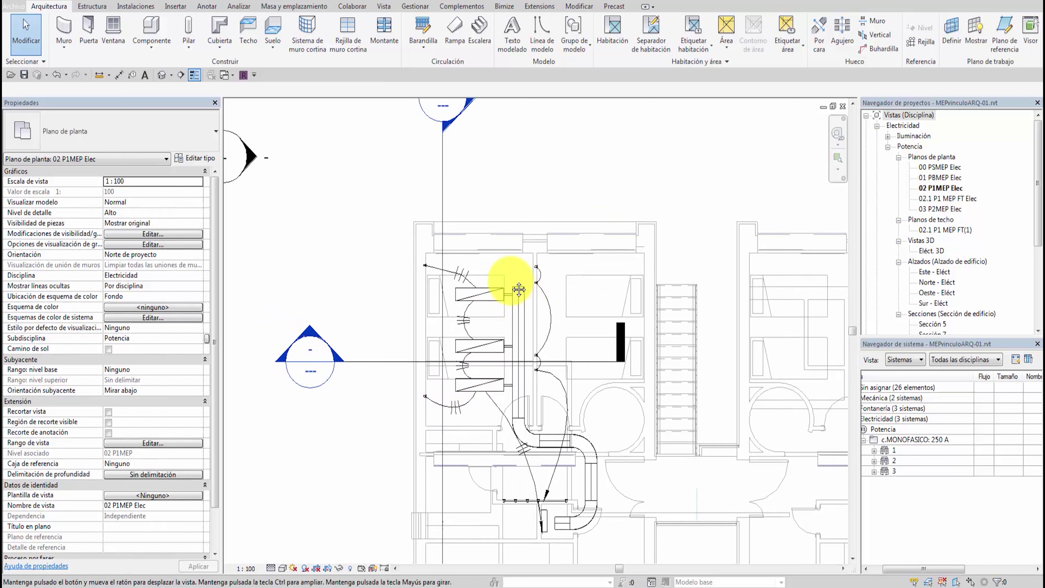
pyautogui.click(494, 293)
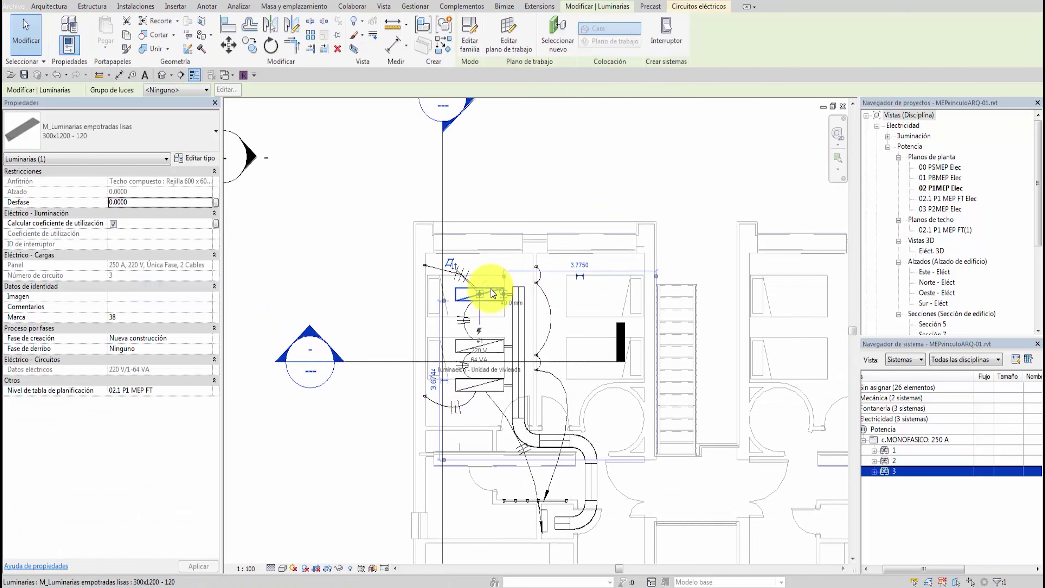
pyautogui.keyDown('ctrl'); pyautogui.click(492, 347); pyautogui.keyUp('ctrl')
pyautogui.keyDown('ctrl'); pyautogui.click(497, 381); pyautogui.keyUp('ctrl')
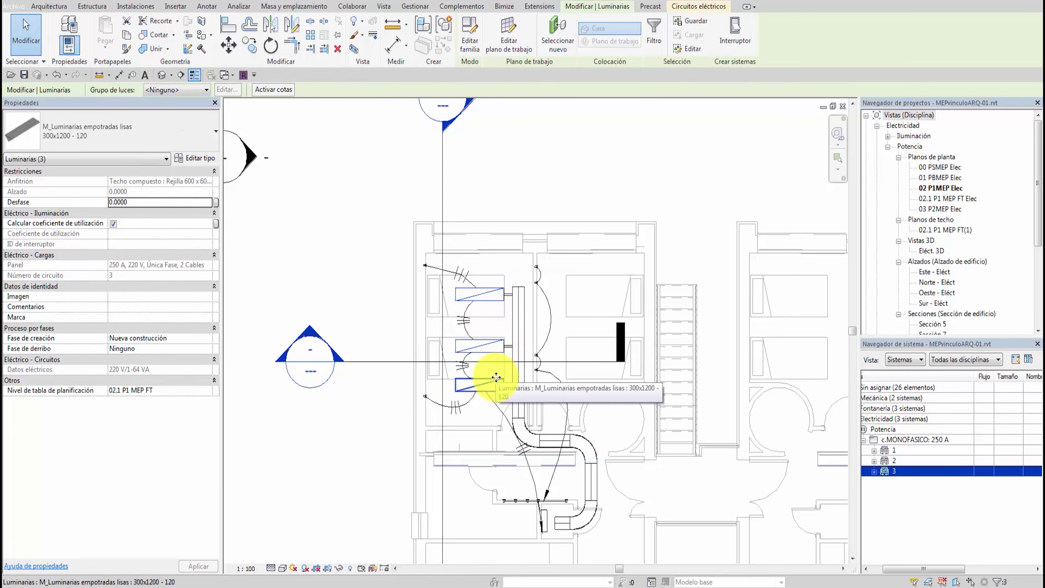
pyautogui.click(735, 29)
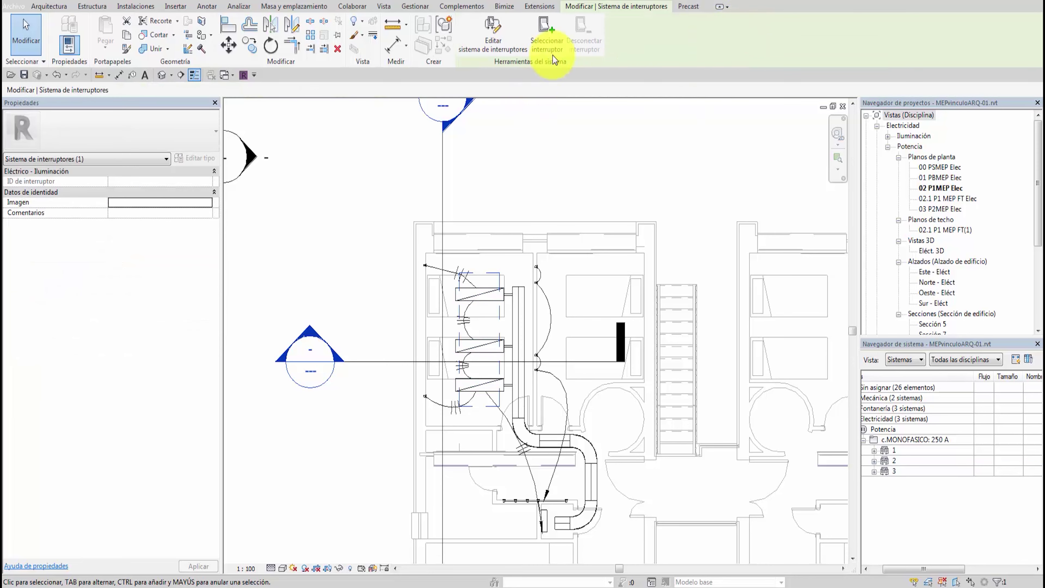
# Assign the adjacent wall switch to the luminaires' switch system.
pyautogui.click(547, 28)
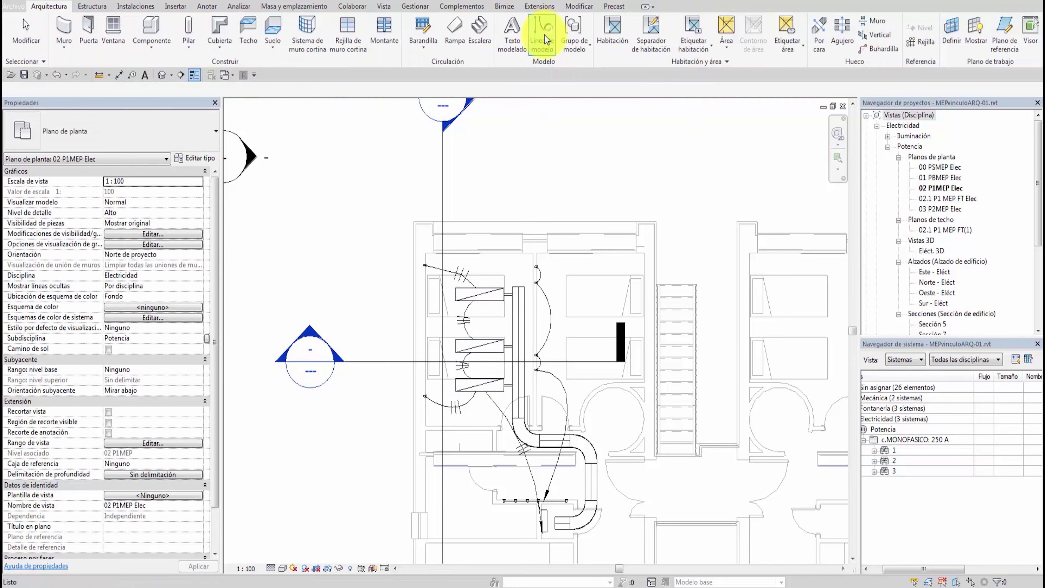
pyautogui.click(425, 396)
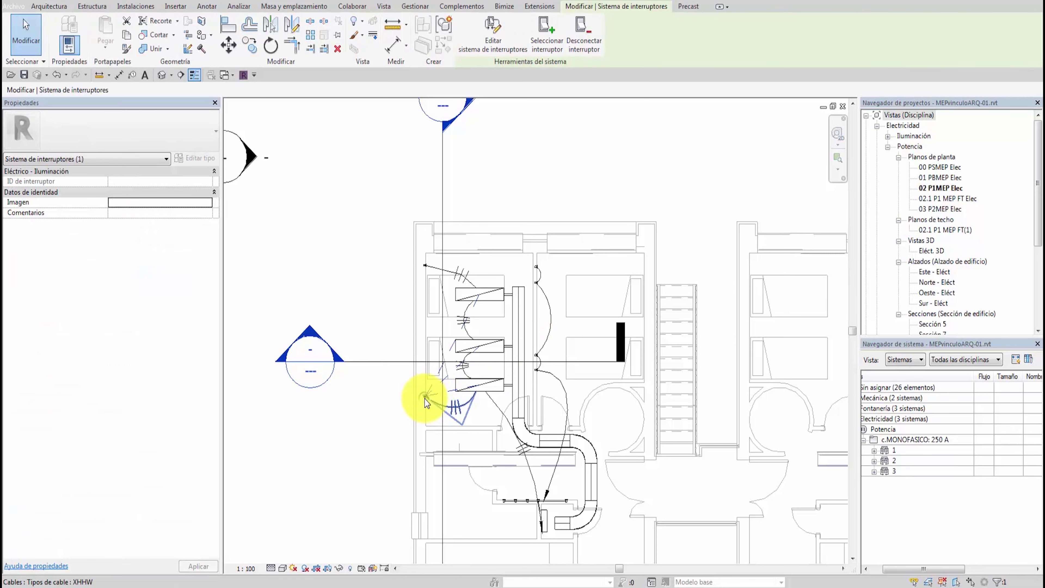
pyautogui.scroll(2, 484, 376)
pyautogui.scroll(1, 515, 132)
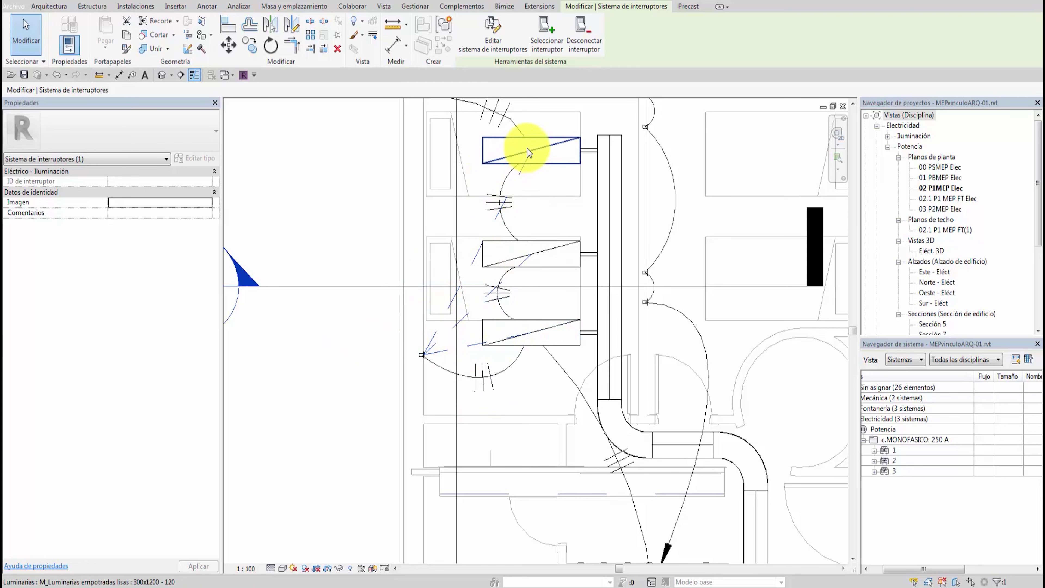
pyautogui.scroll(-2, 512, 323)
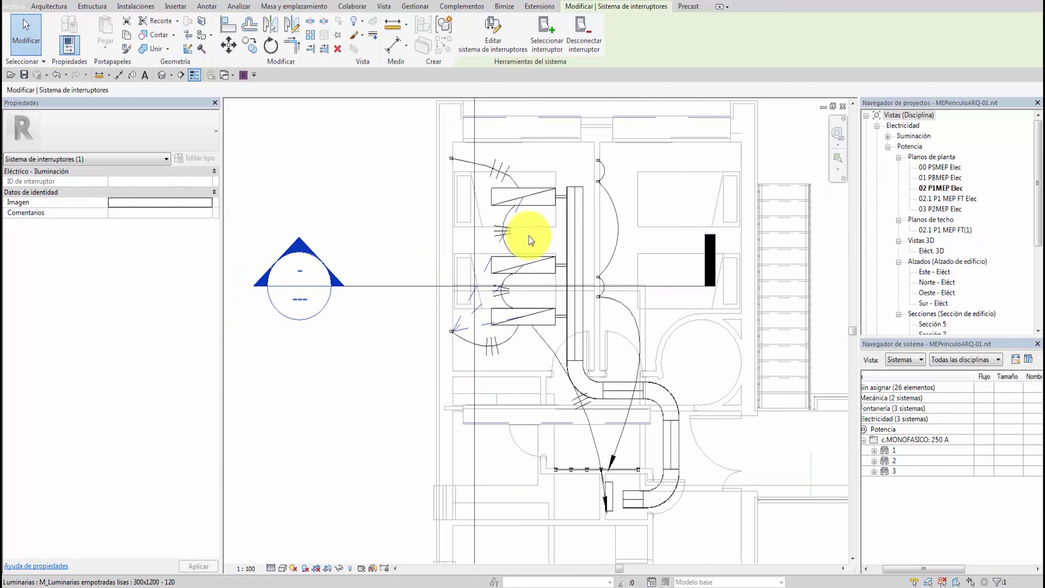
pyautogui.moveTo(532, 234); pyautogui.dragTo(541, 285, button='middle')
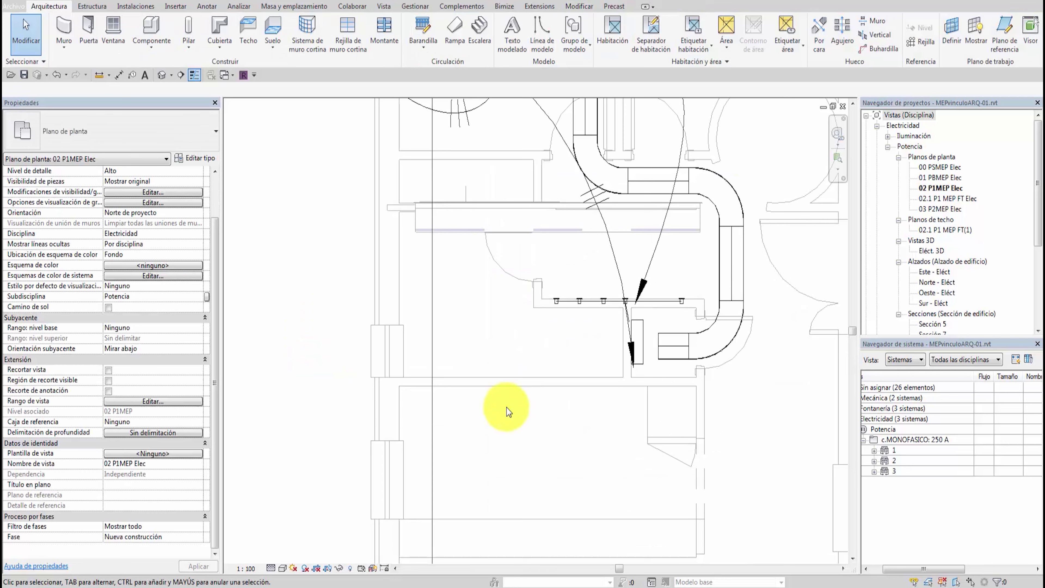
# Enter 'panel 01' as the c.MONOFASICO 250 A panel's Nombre de panel.
pyautogui.click(644, 321)
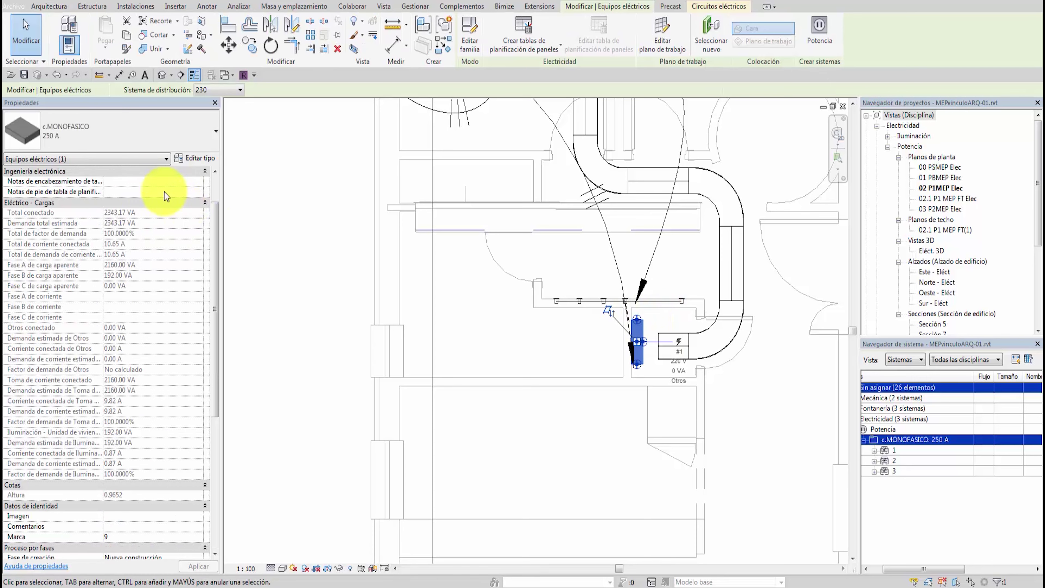
pyautogui.moveTo(215, 223); pyautogui.dragTo(210, 497)
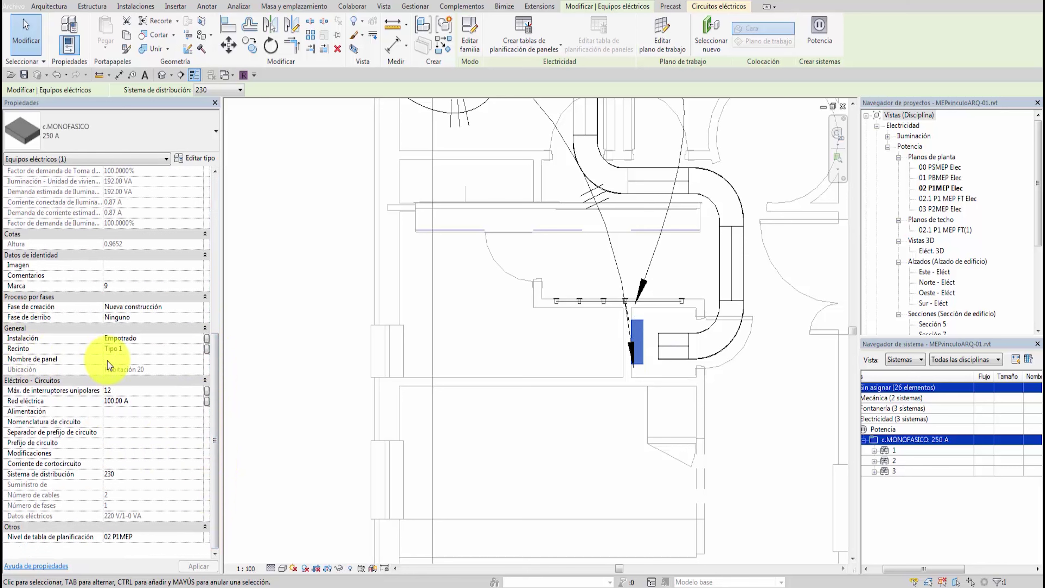
pyautogui.write('Ta')
pyautogui.write('panel 01')
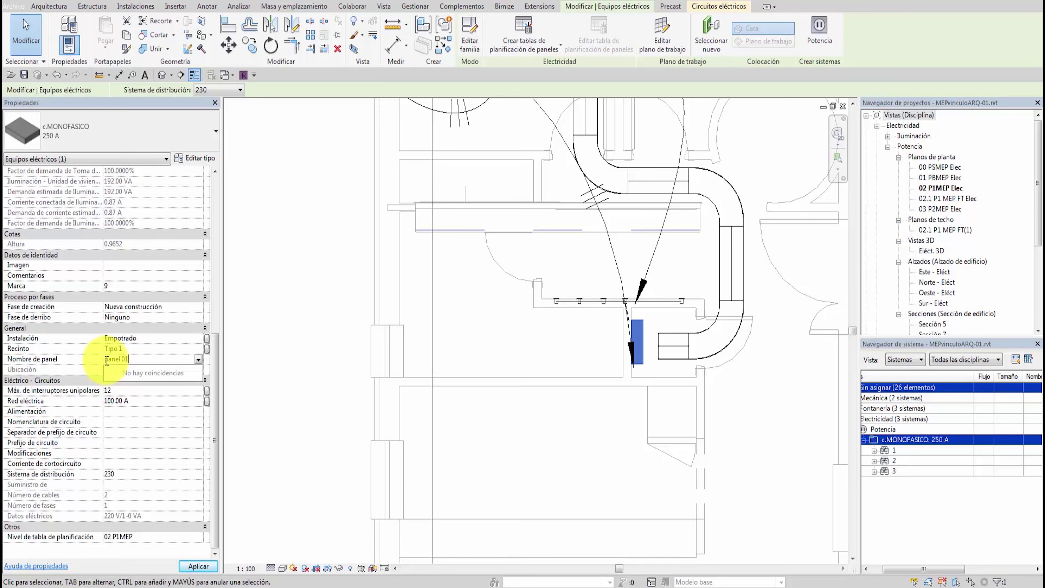
pyautogui.click(889, 485)
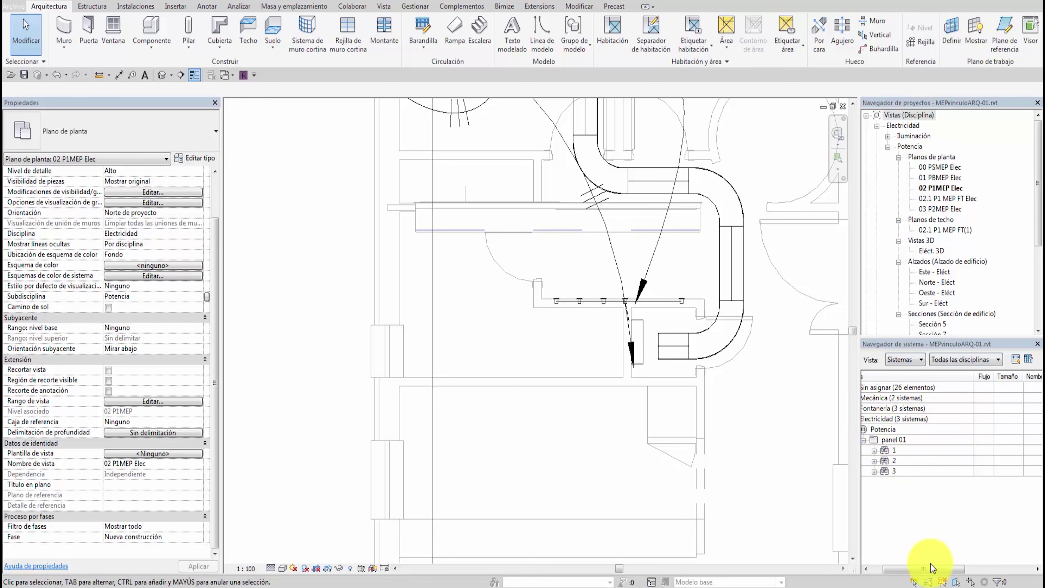
pyautogui.moveTo(931, 575); pyautogui.dragTo(920, 575)
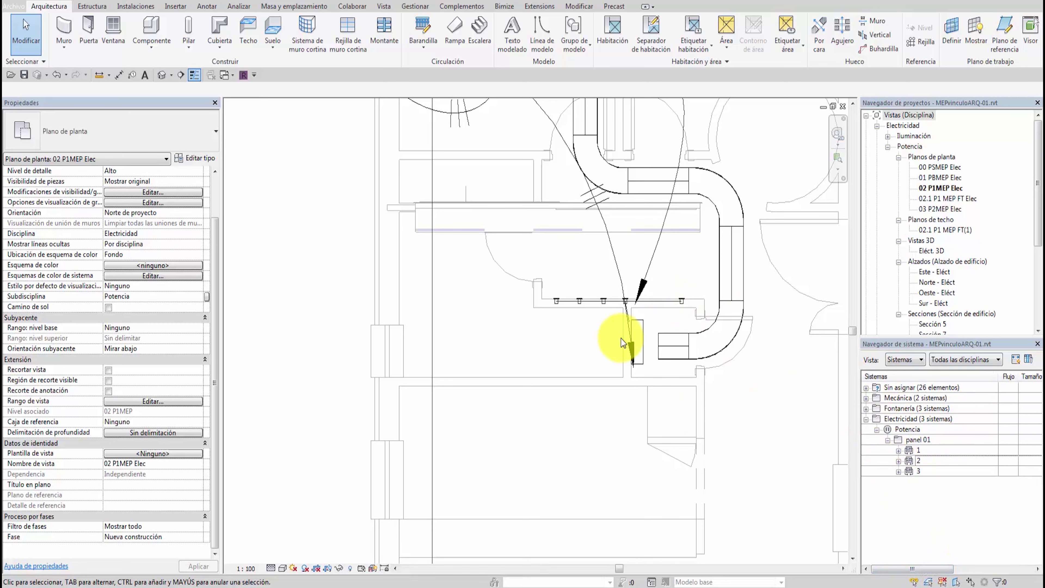
# Set the plan to 1:20 with temporary hide/isolate and zoom in on the luminaires.
pyautogui.click(909, 452)
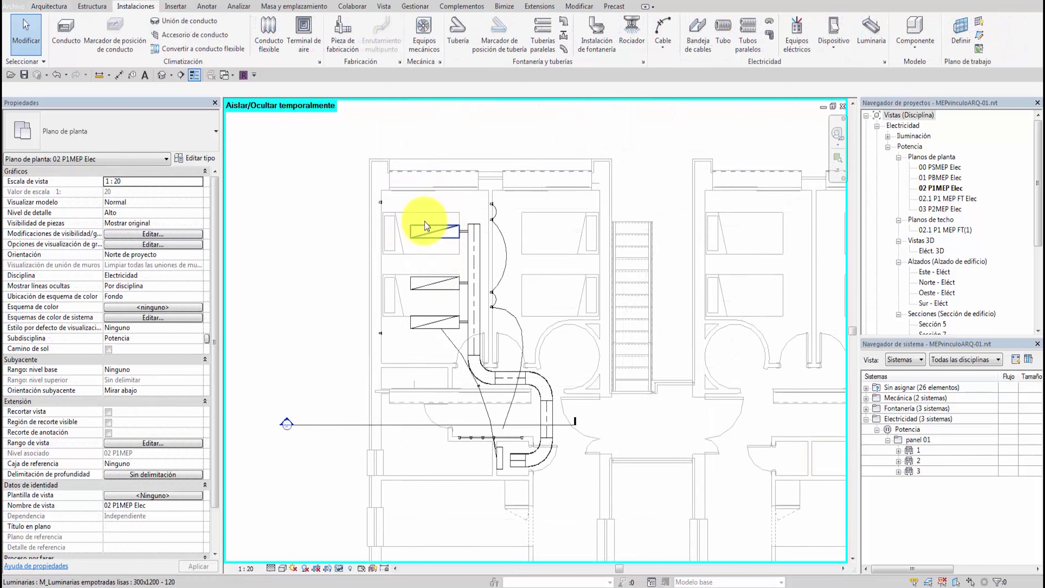
pyautogui.scroll(3, 383, 204)
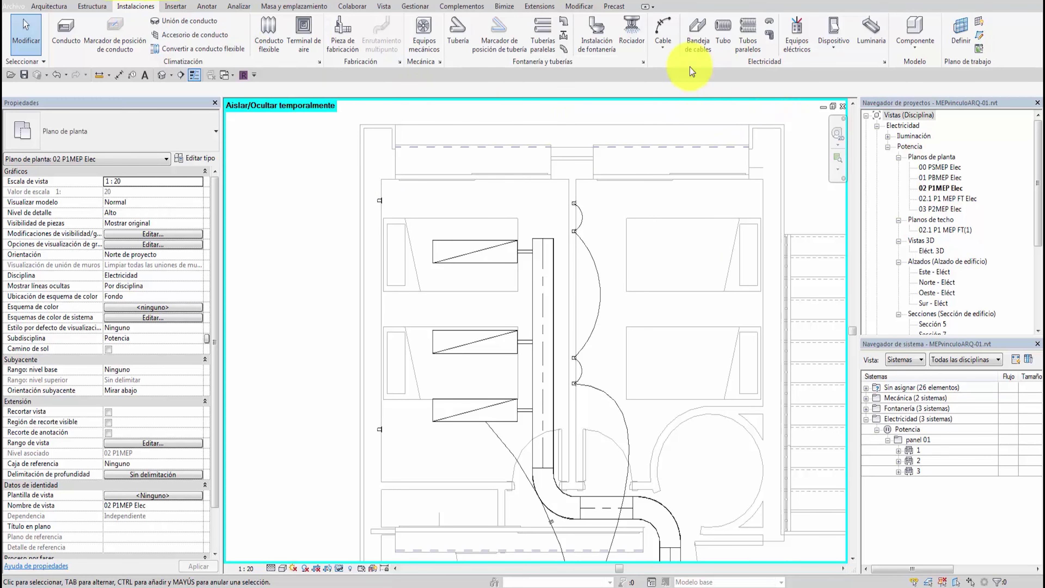
pyautogui.click(661, 44)
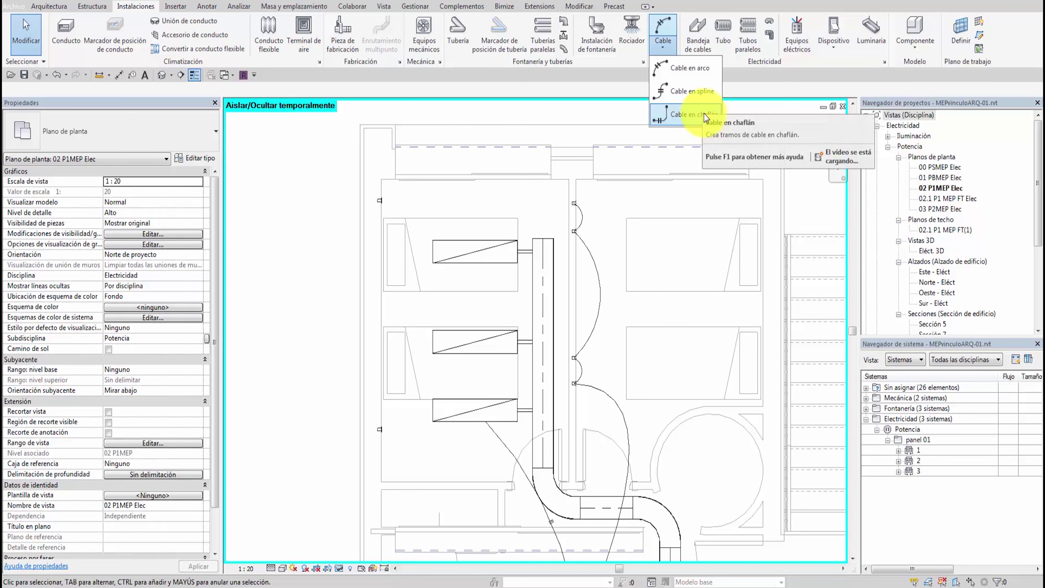
# Draw arc cables from the upper wall switch through the three luminaires to the lower switch.
pyautogui.click(691, 76)
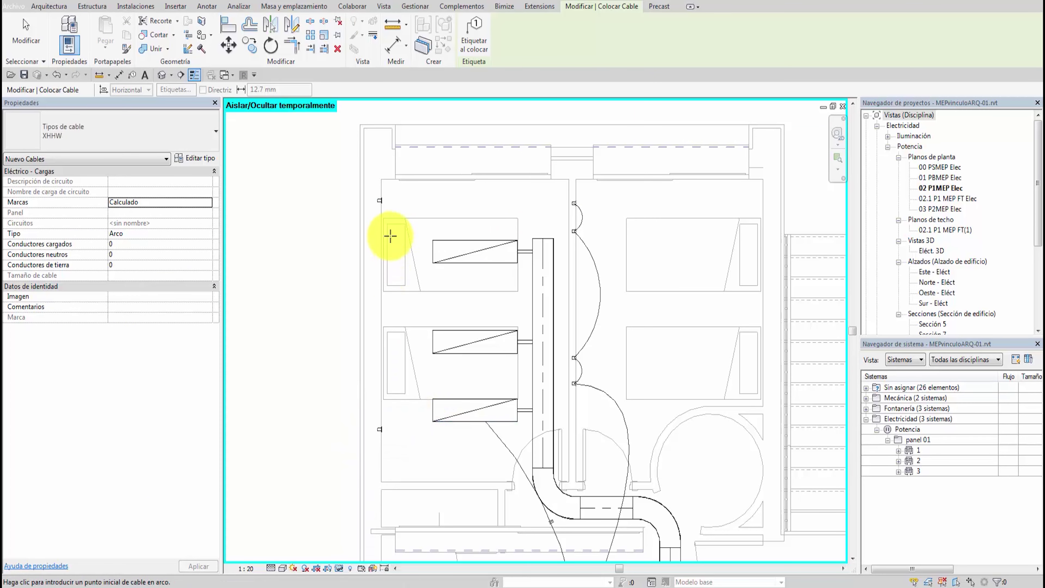
pyautogui.click(379, 200)
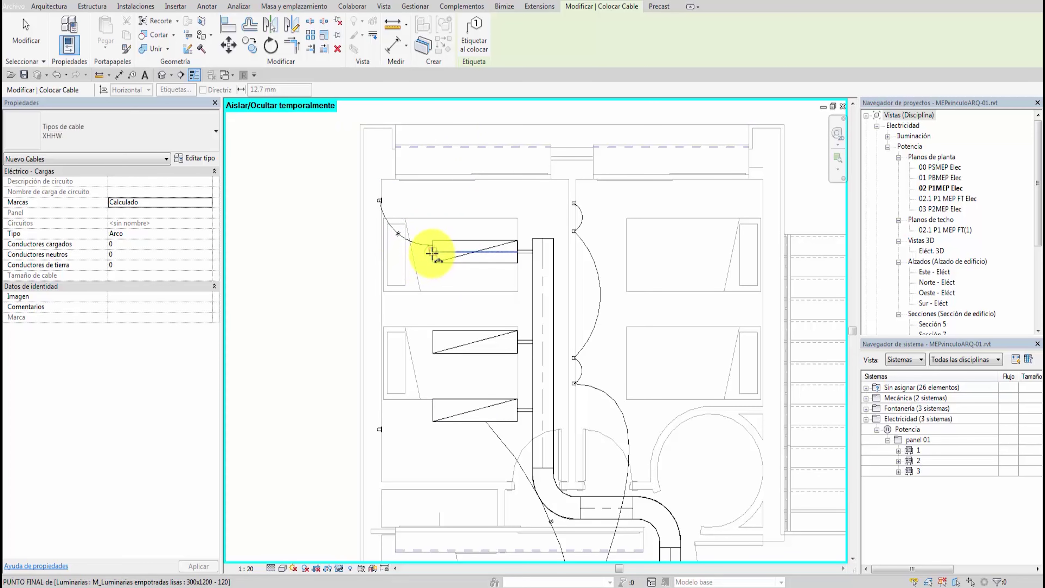
pyautogui.click(433, 244)
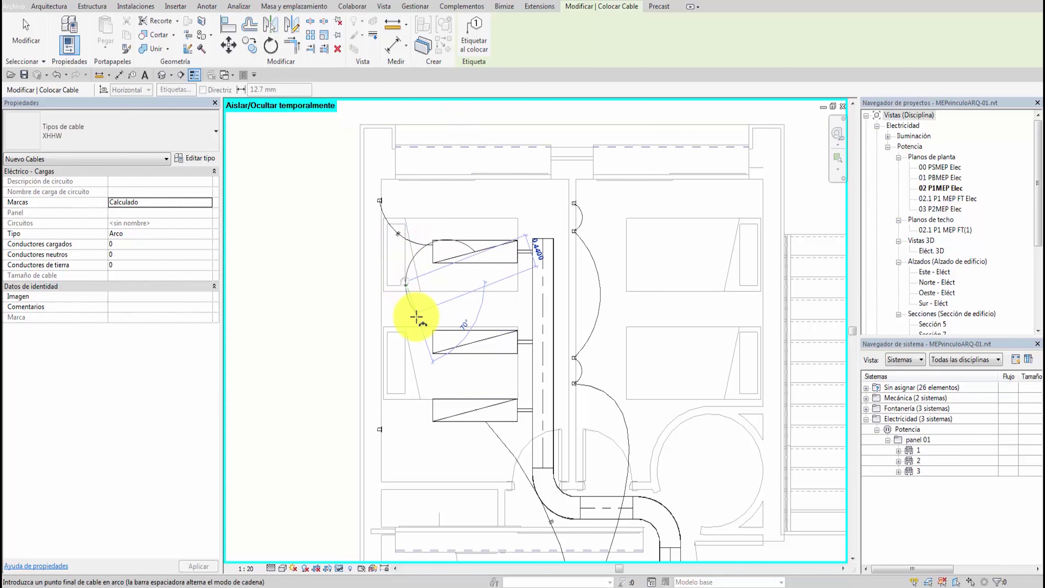
pyautogui.click(434, 349)
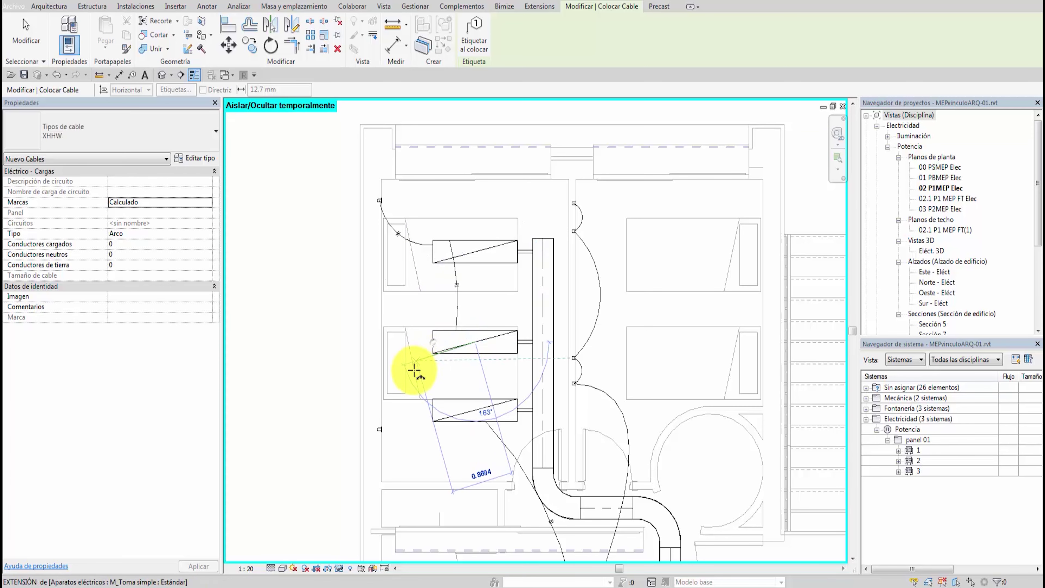
pyautogui.click(431, 417)
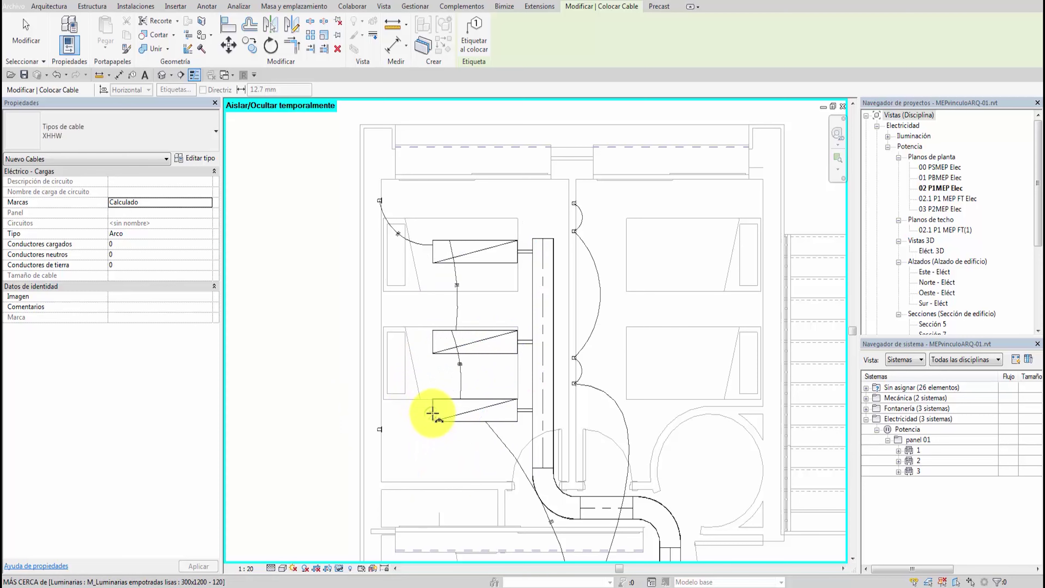
pyautogui.click(382, 430)
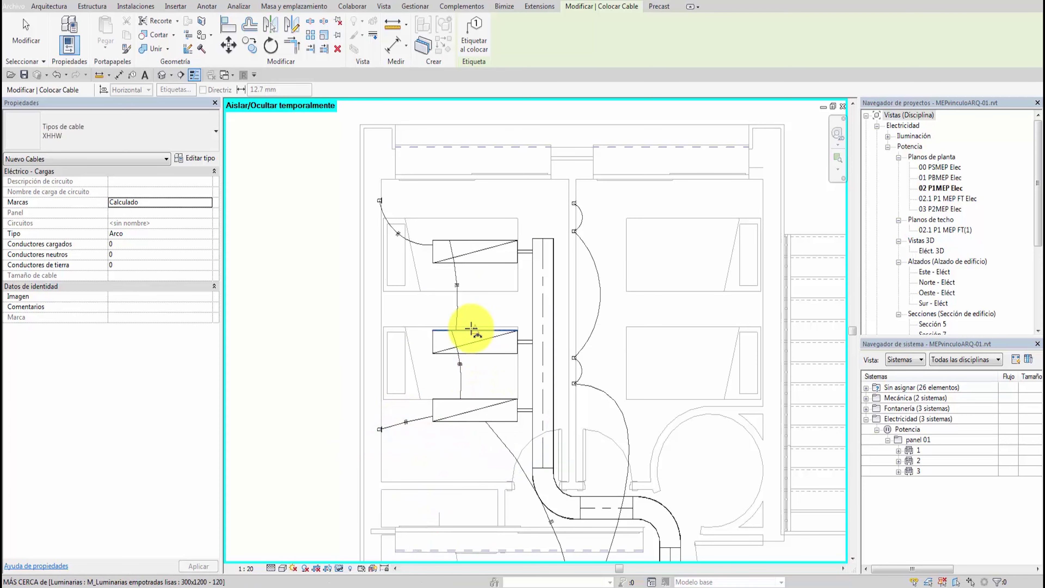
pyautogui.press('Escape')
pyautogui.press('Escape')
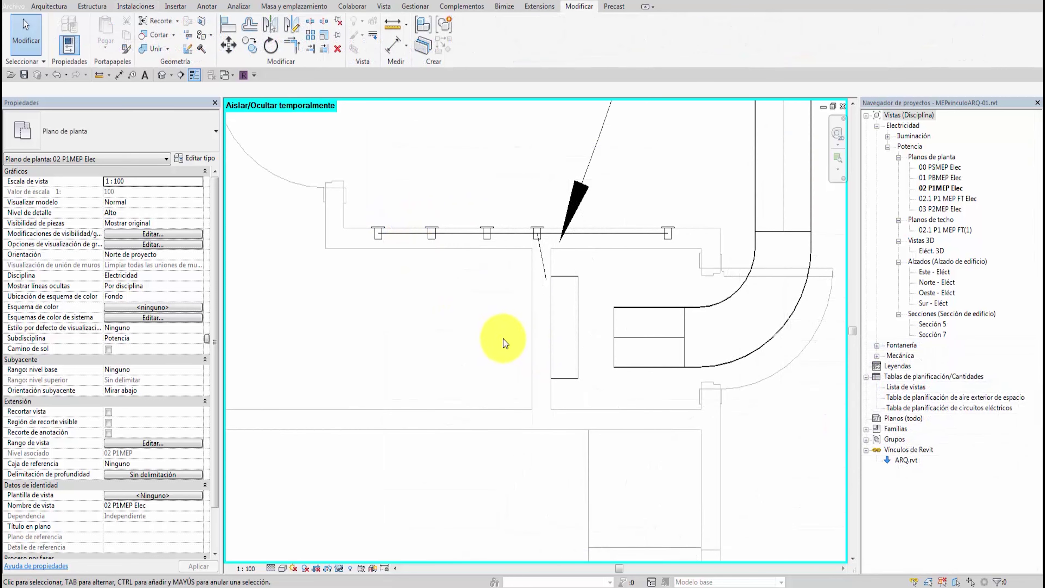
# Place a second c.MONOFASICO-type panel in the room below the corridor.
pyautogui.moveTo(467, 327); pyautogui.dragTo(525, 319, button='middle')
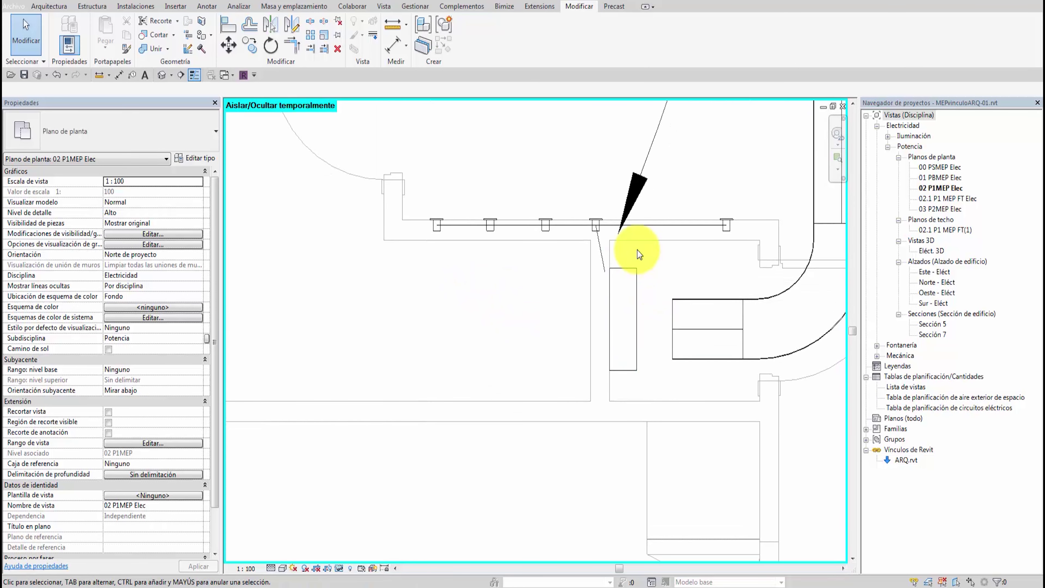
pyautogui.click(623, 273)
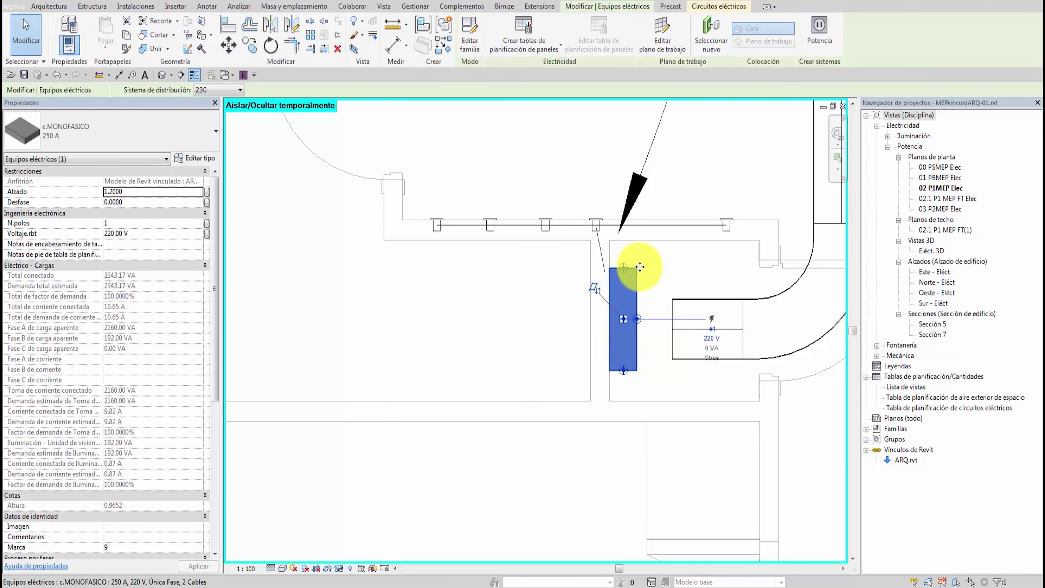
pyautogui.press('s')
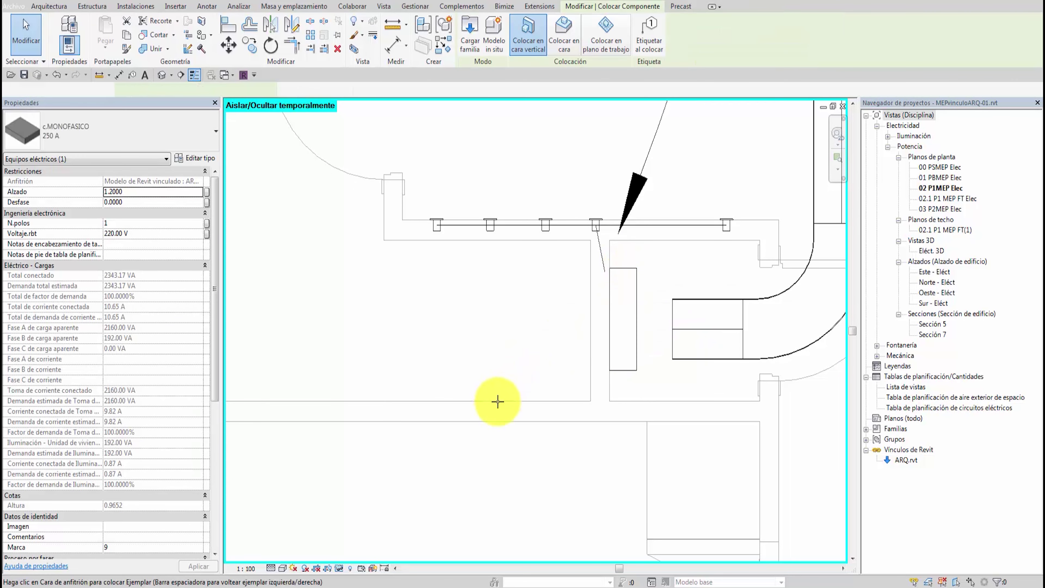
pyautogui.click(497, 400)
pyautogui.press('Escape')
pyautogui.press('Escape')
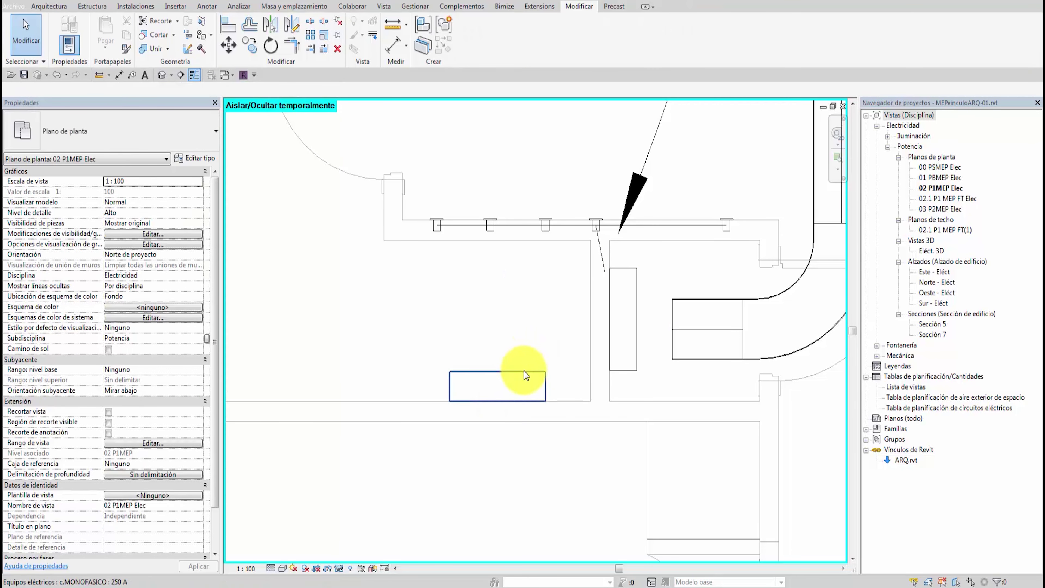
# Set the new panel to 3 poles and 400 V.
pyautogui.click(524, 372)
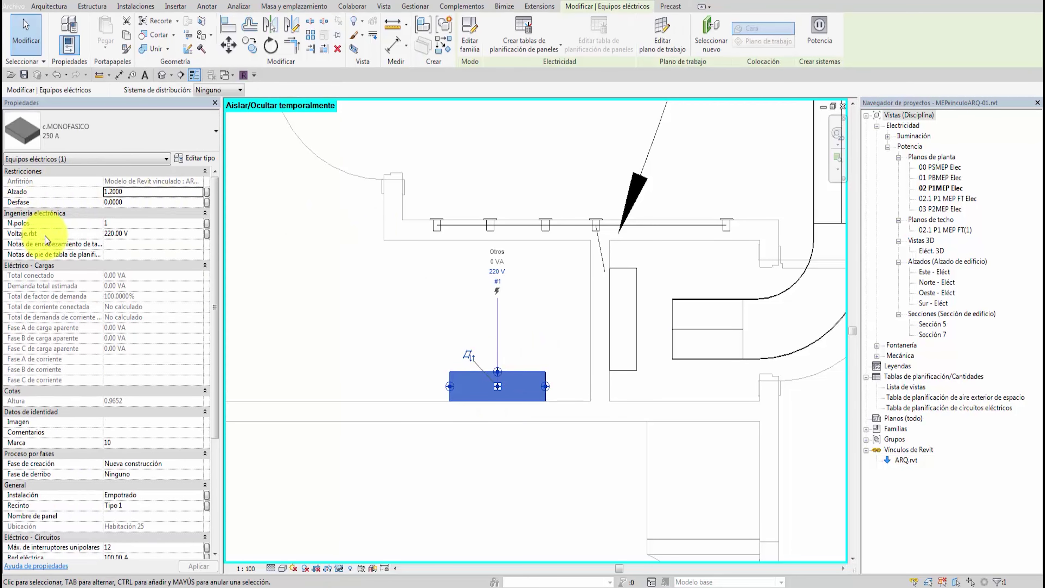
pyautogui.click(110, 225)
pyautogui.write('3')
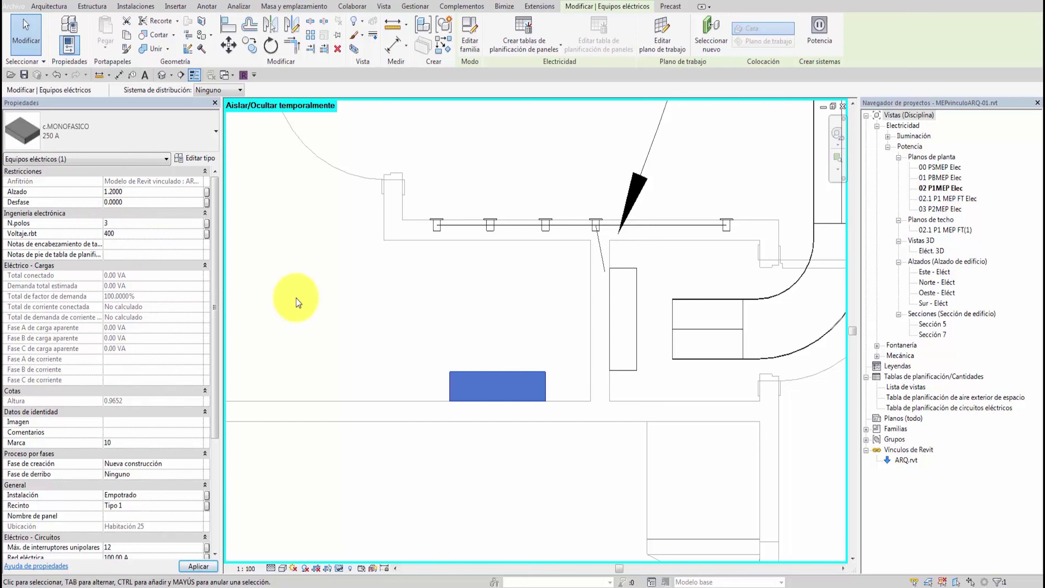
pyautogui.click(584, 279)
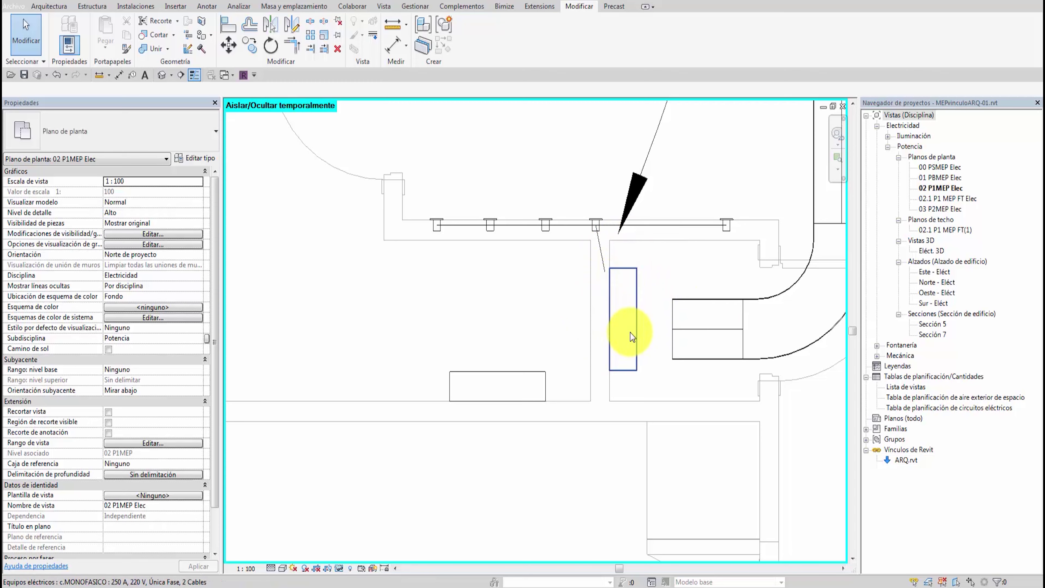
# Set the lower panel's Distribution System to 400.
pyautogui.click(527, 372)
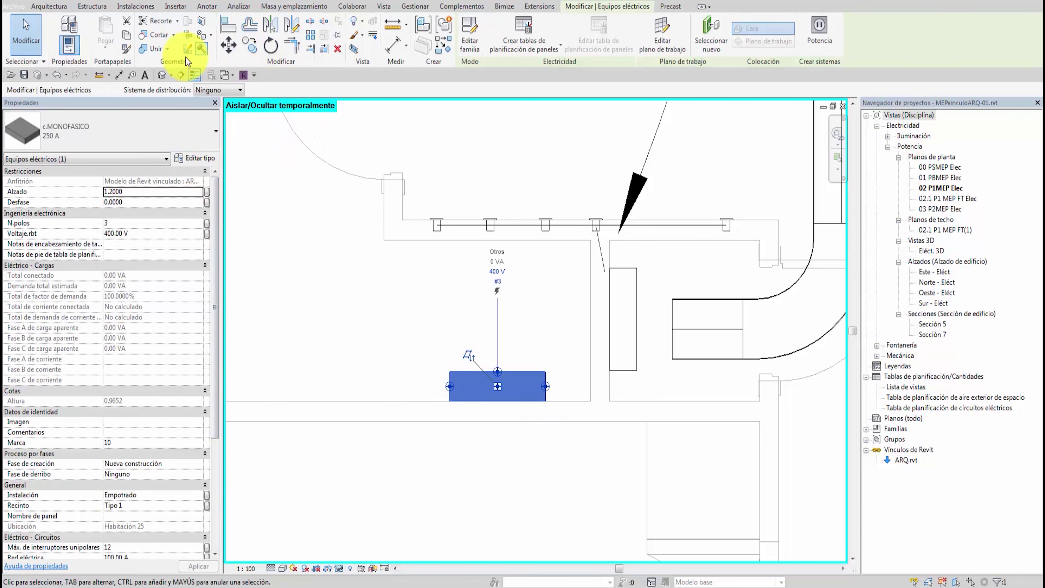
pyautogui.click(217, 91)
pyautogui.click(206, 110)
pyautogui.click(572, 354)
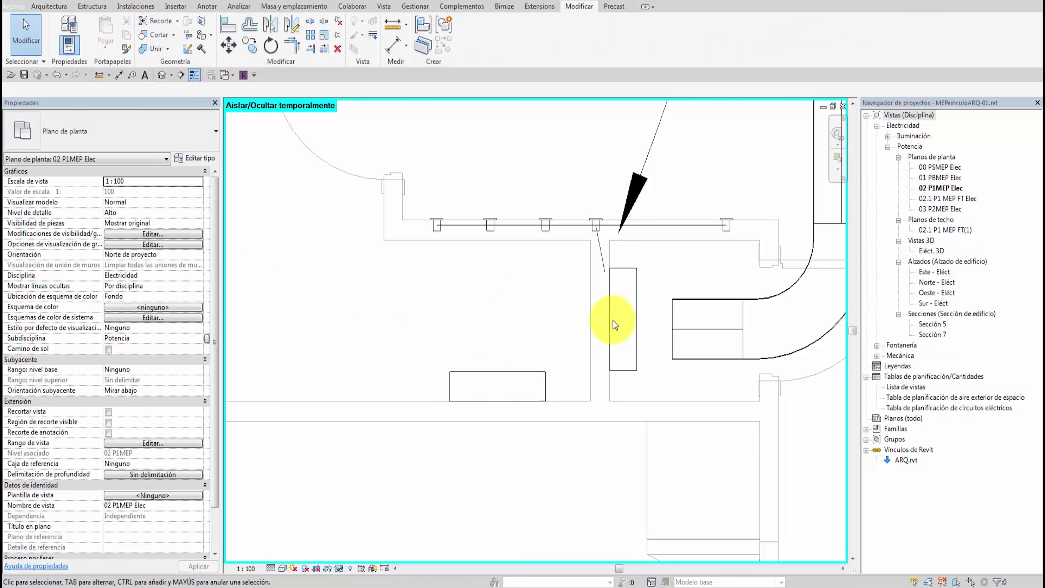
# Feed the tall 220 V panel with a power circuit from the lower 400 V panel.
pyautogui.click(629, 272)
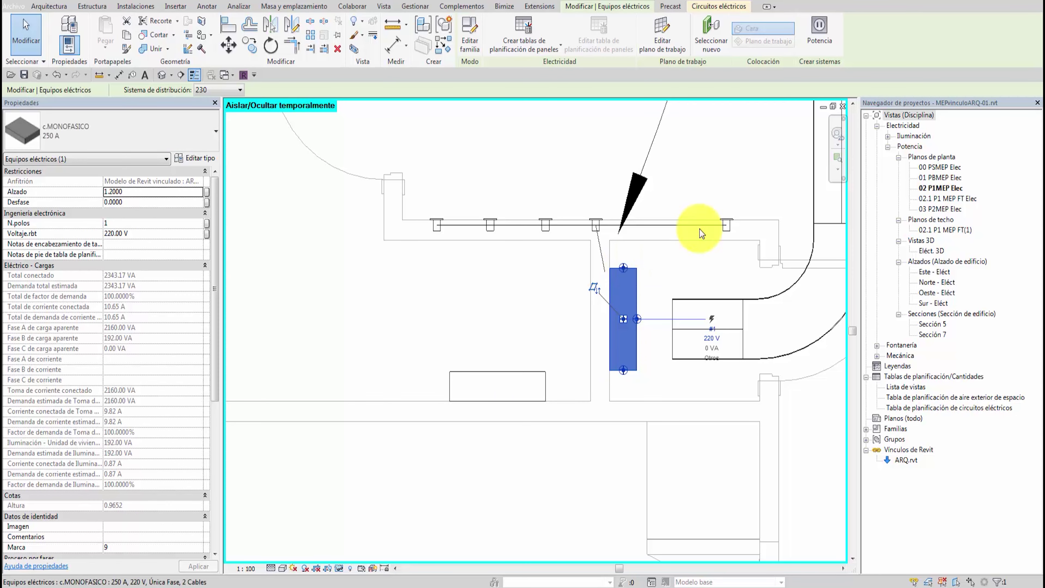
pyautogui.click(827, 34)
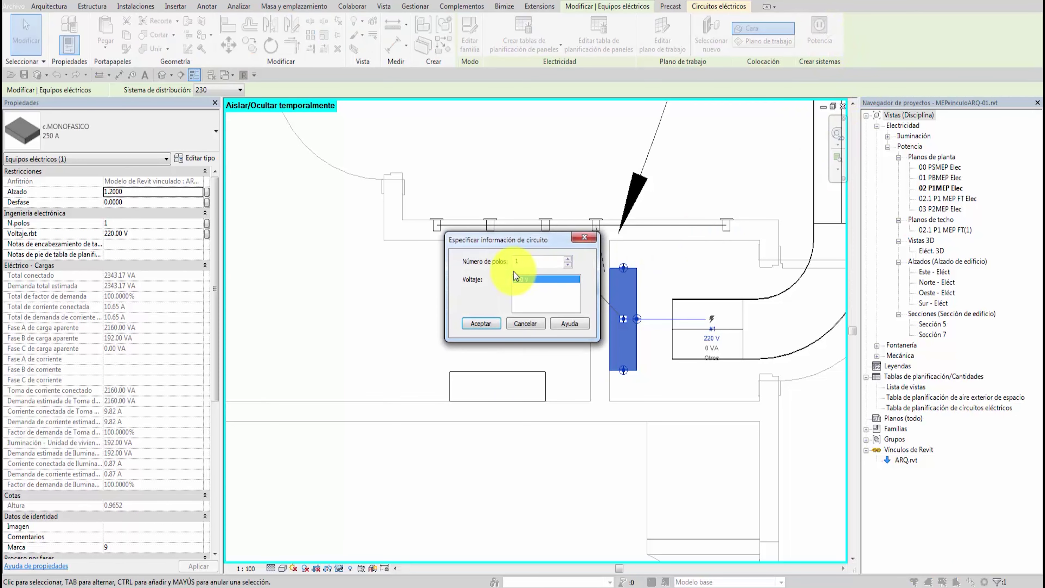
pyautogui.click(490, 324)
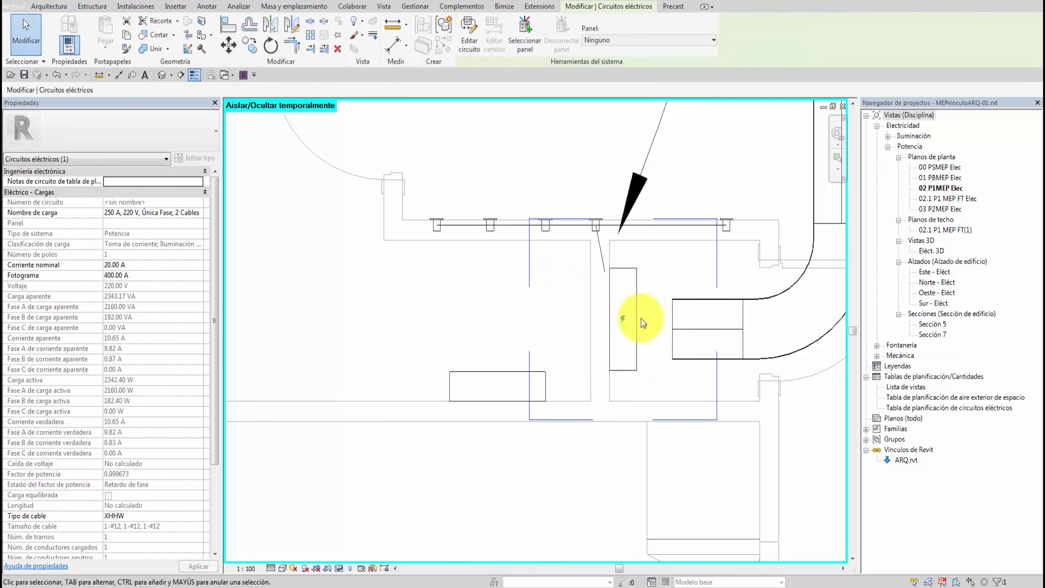
pyautogui.click(524, 33)
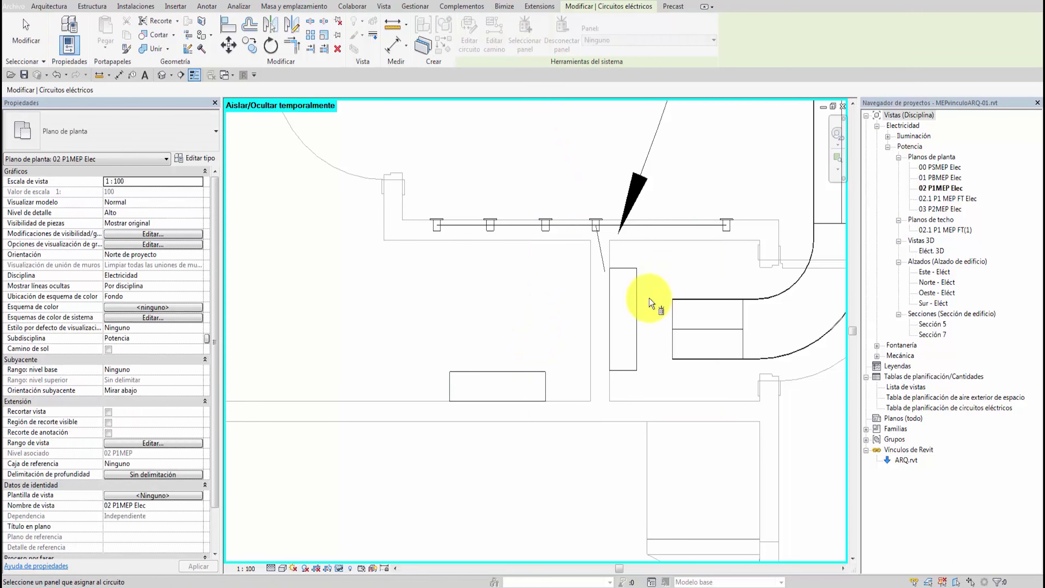
pyautogui.click(503, 371)
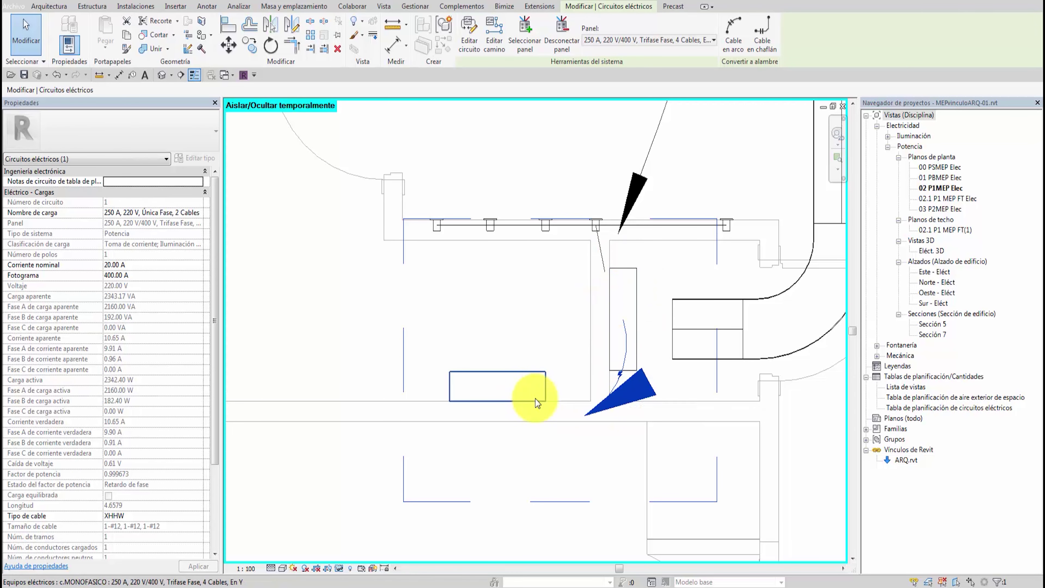
pyautogui.press('Escape')
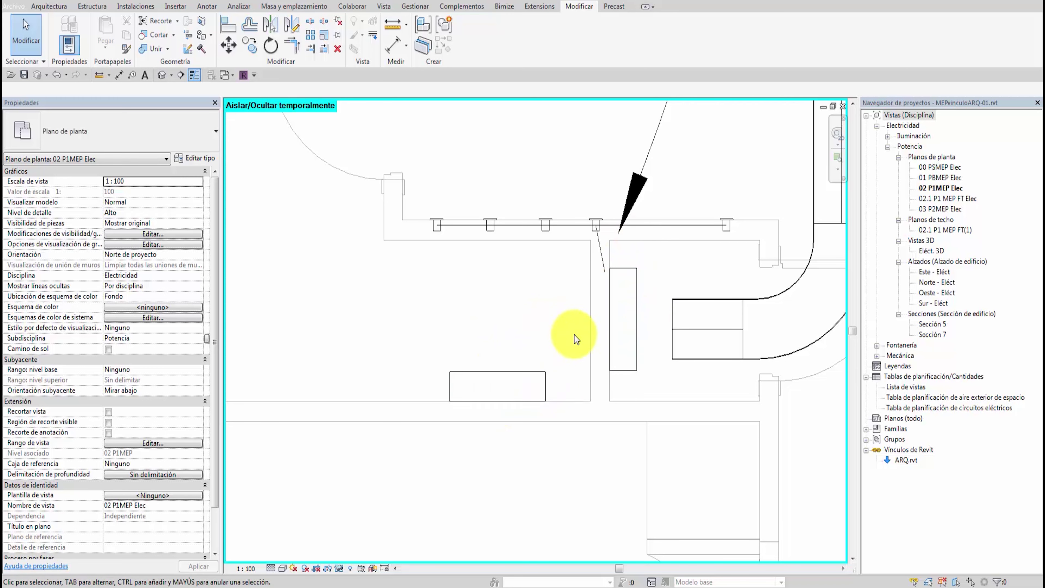
# Create a branch panel schedule for the tall single-phase 250 A panel from the default template.
pyautogui.click(614, 268)
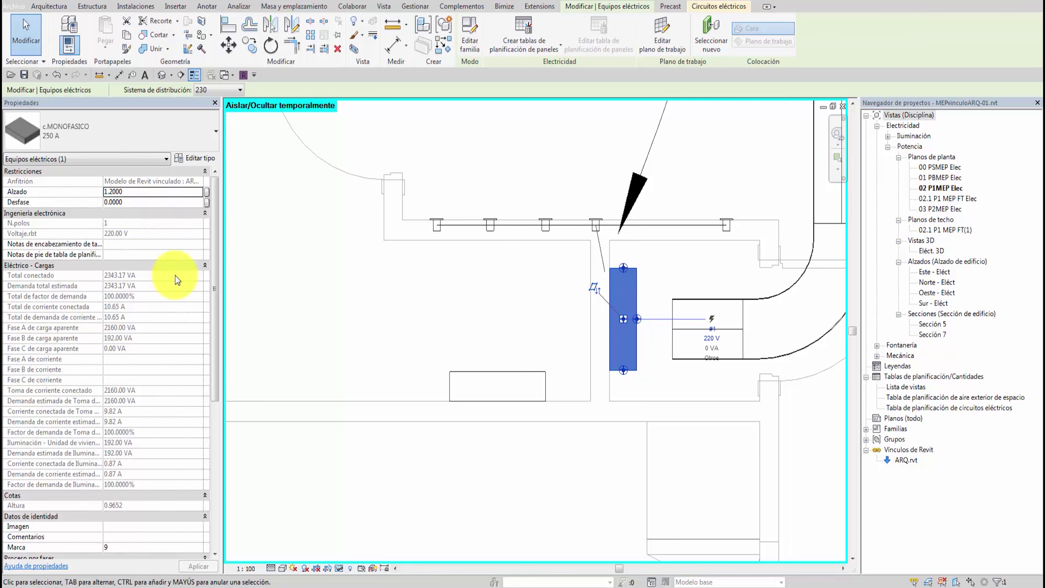
pyautogui.click(467, 304)
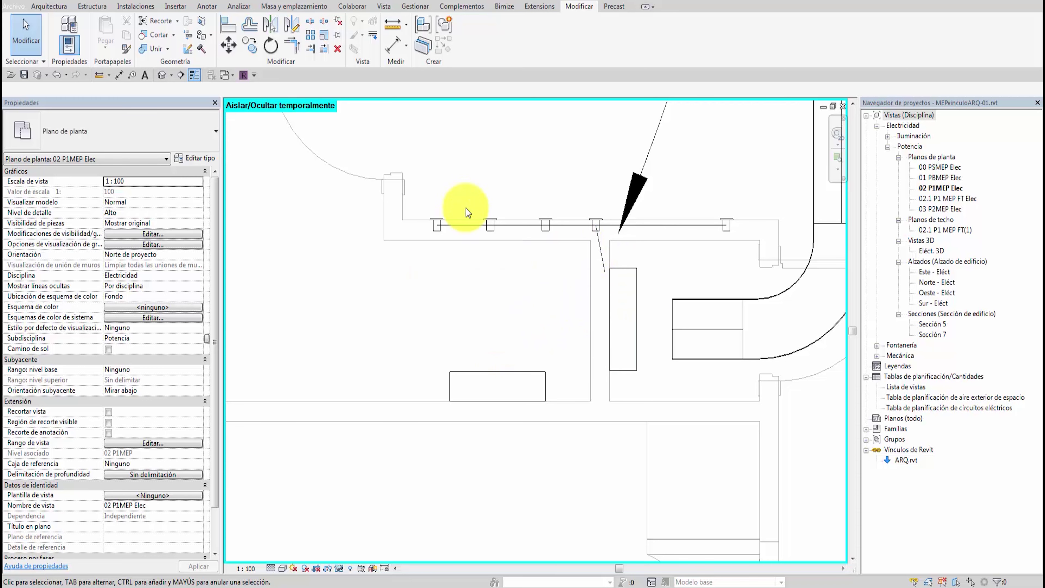
pyautogui.scroll(-3, 442, 264)
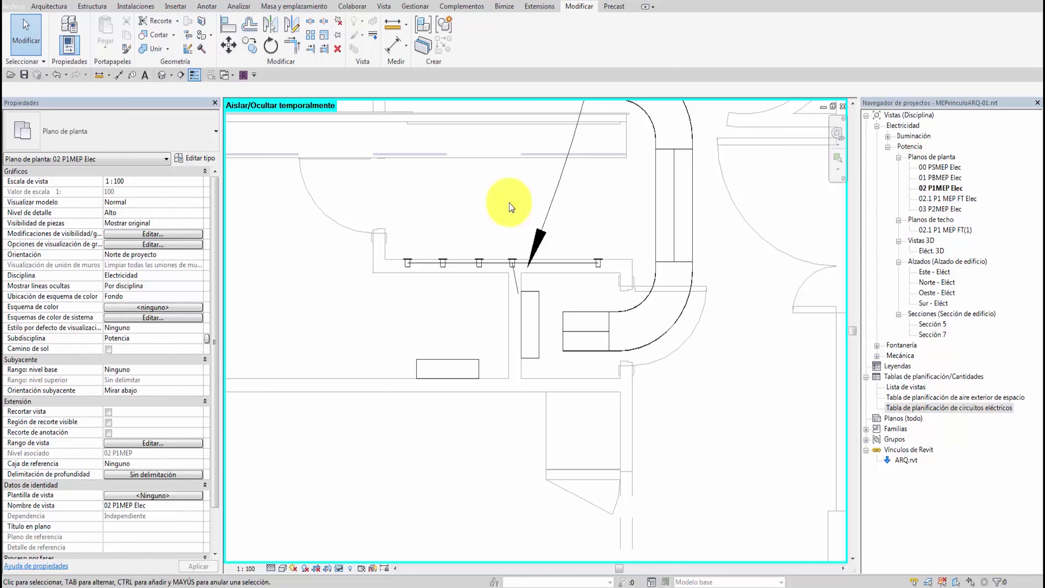
pyautogui.click(536, 303)
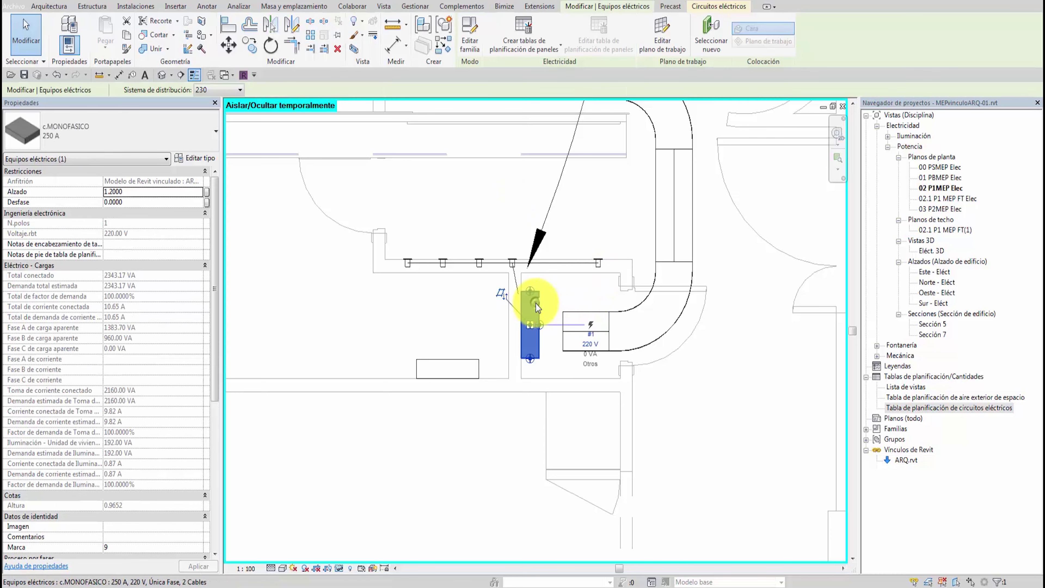
pyautogui.click(513, 53)
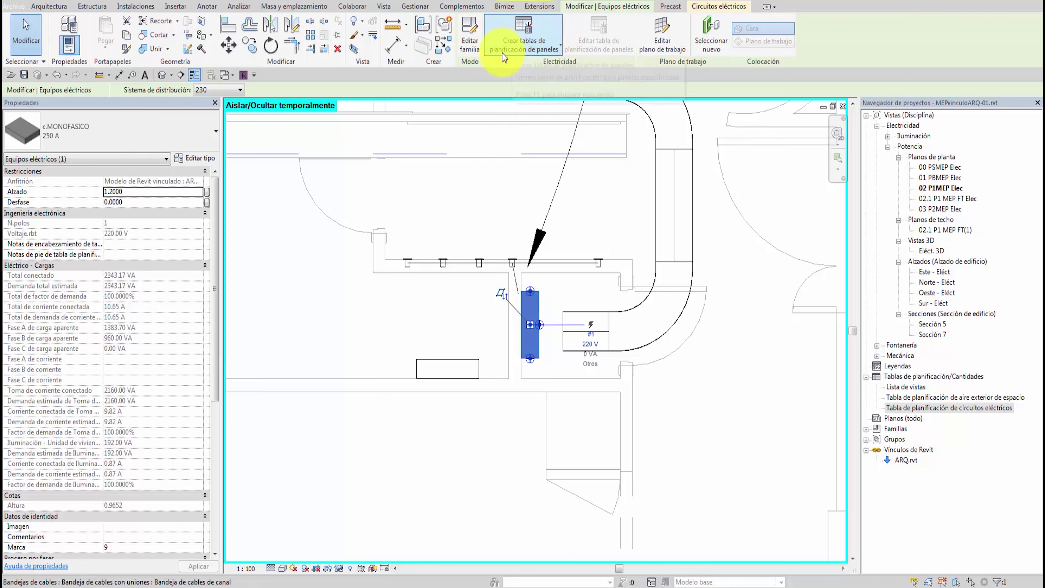
pyautogui.click(525, 46)
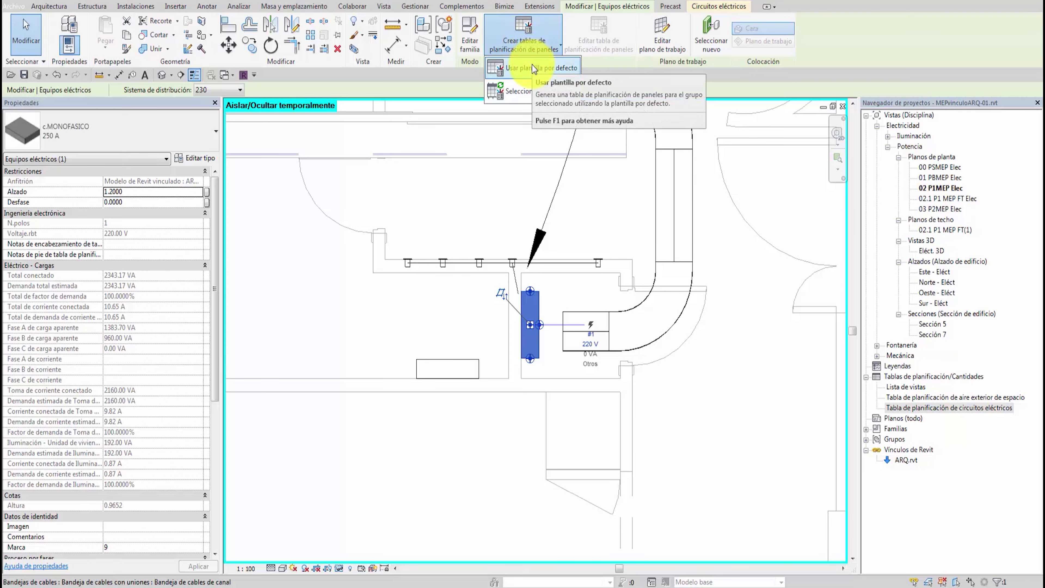
pyautogui.click(530, 74)
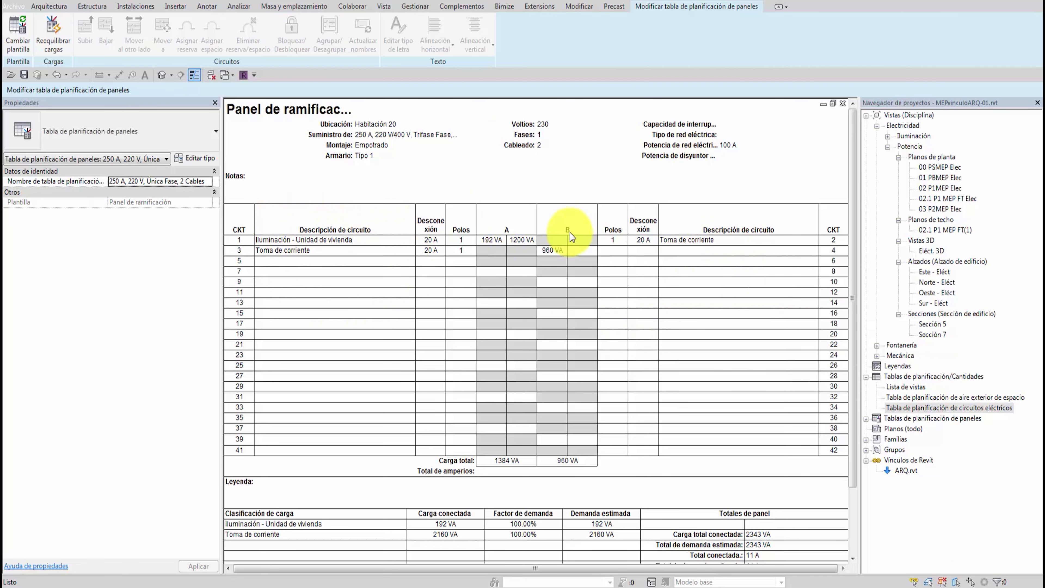
pyautogui.scroll(-3, 570, 233)
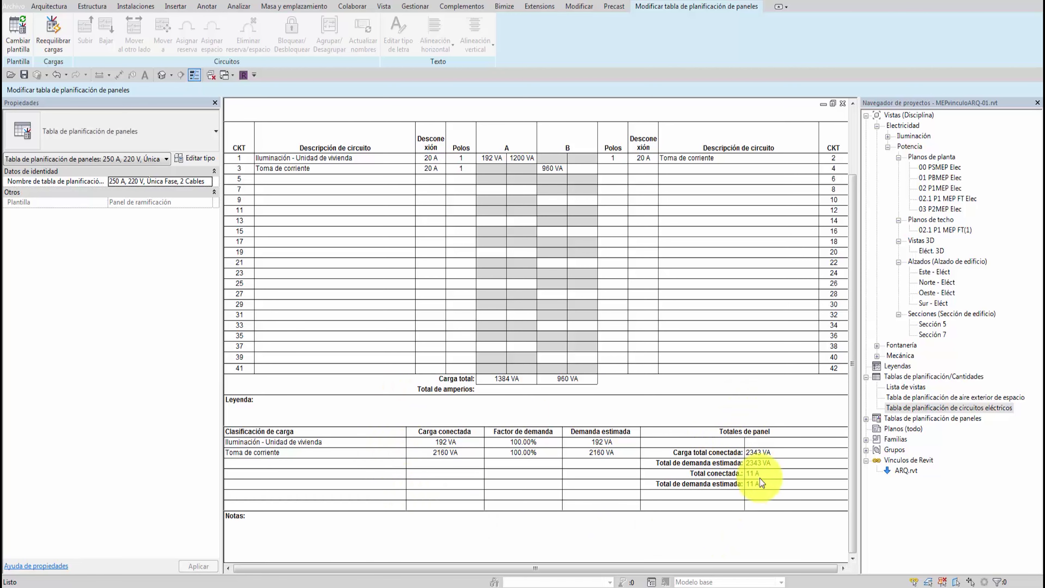
pyautogui.scroll(2, 695, 412)
pyautogui.scroll(1, 687, 389)
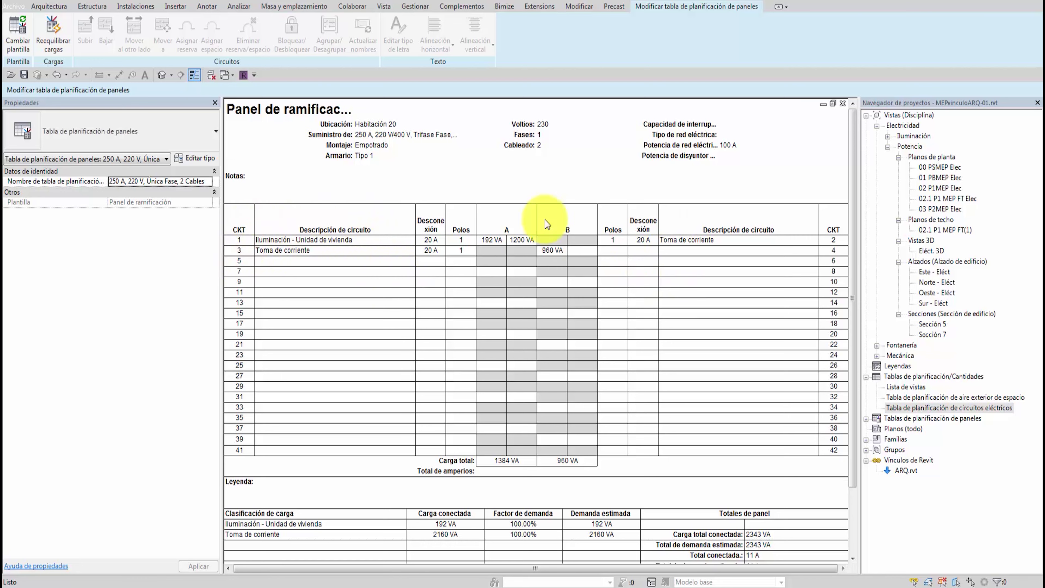
# Move the 1200 VA outlet circuit to slot 9 and the row 3 outlet circuit to slot 2.
pyautogui.click(685, 243)
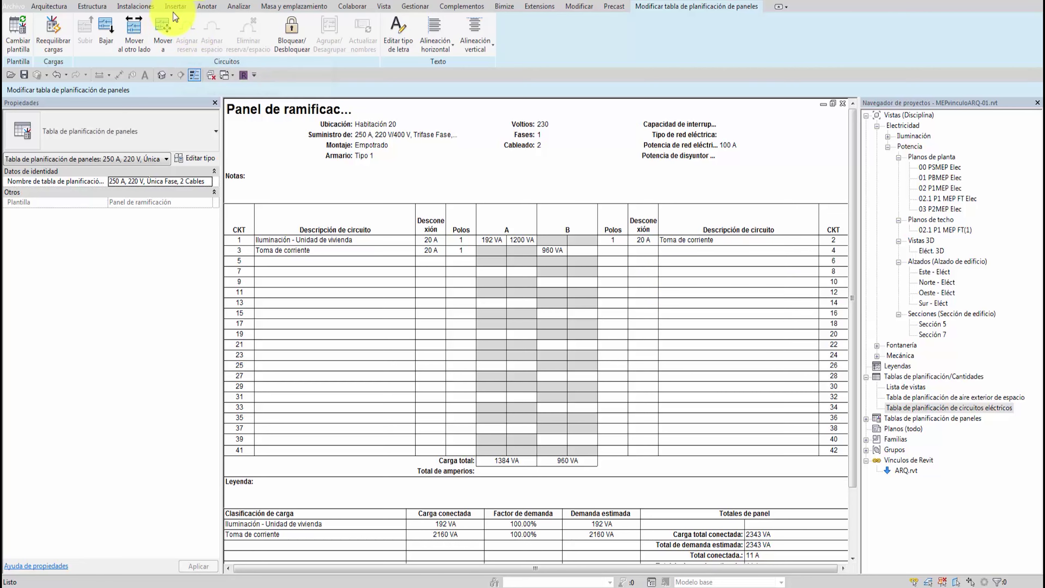
pyautogui.click(163, 29)
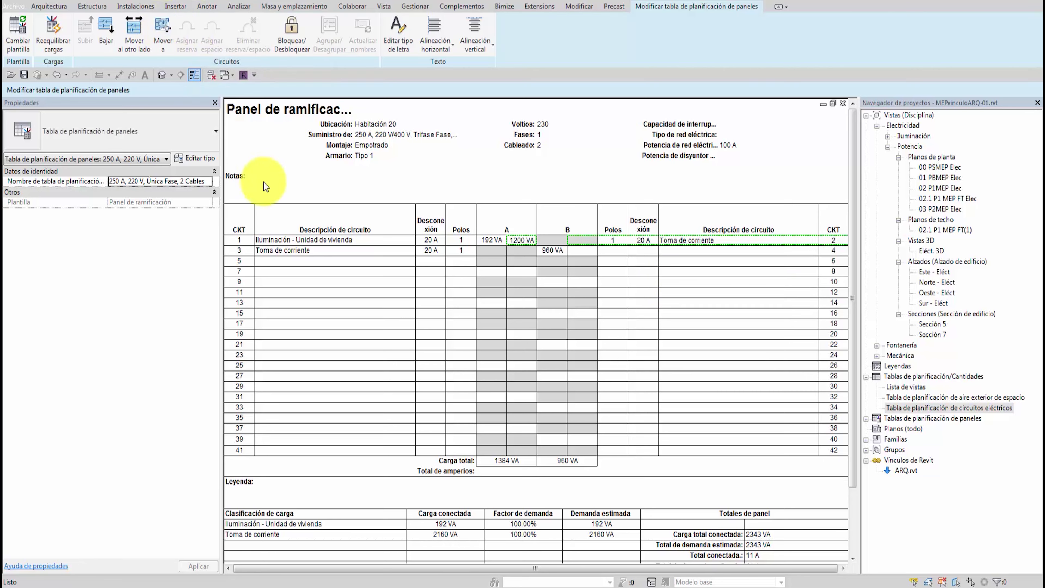
pyautogui.click(277, 282)
pyautogui.doubleClick(298, 249)
pyautogui.click(138, 34)
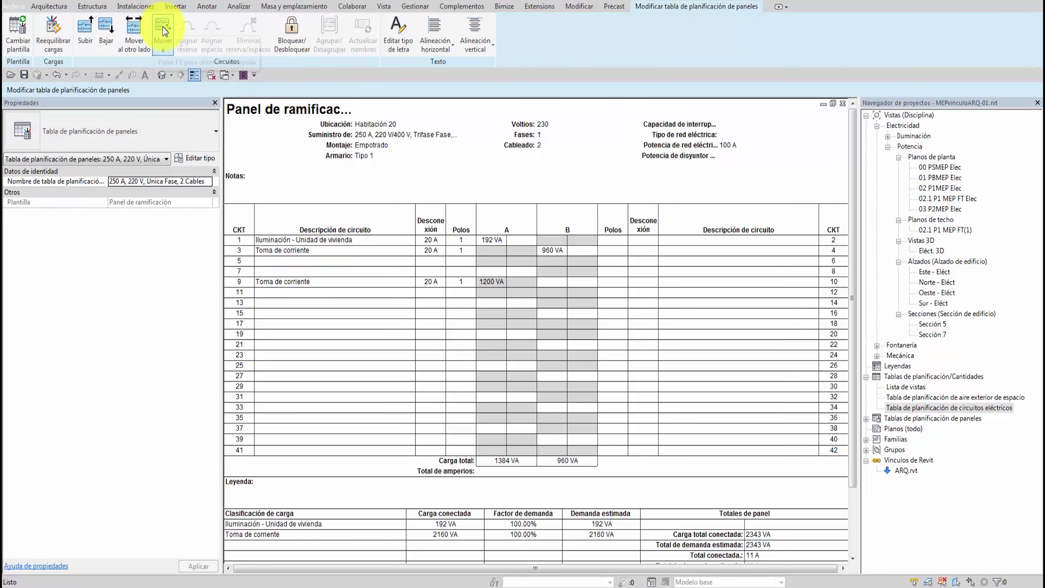
pyautogui.click(692, 242)
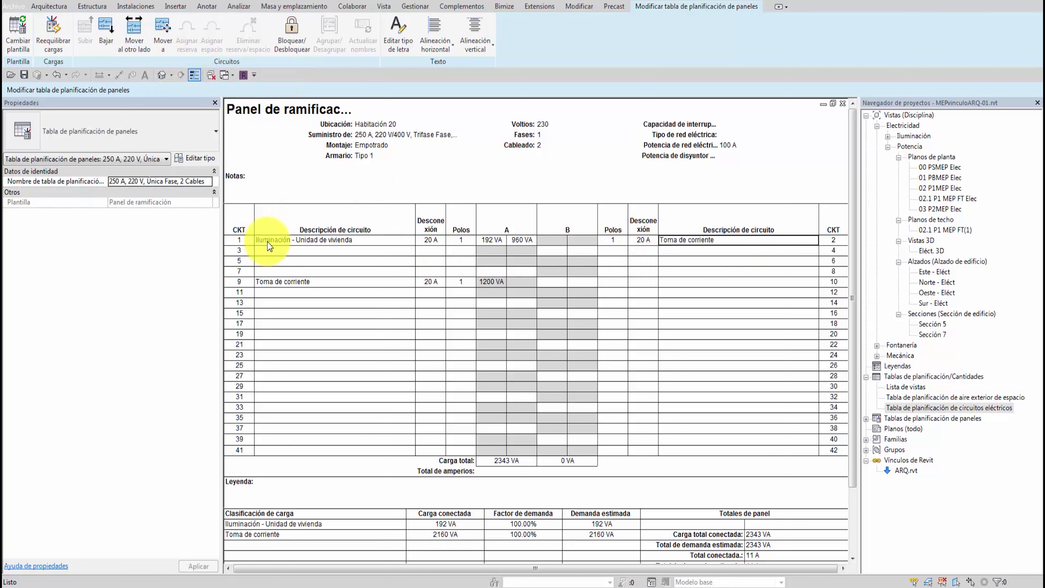
# Swap the first-row circuits, move the 960 VA outlet down, undo once, and rebalance loads.
pyautogui.click(148, 33)
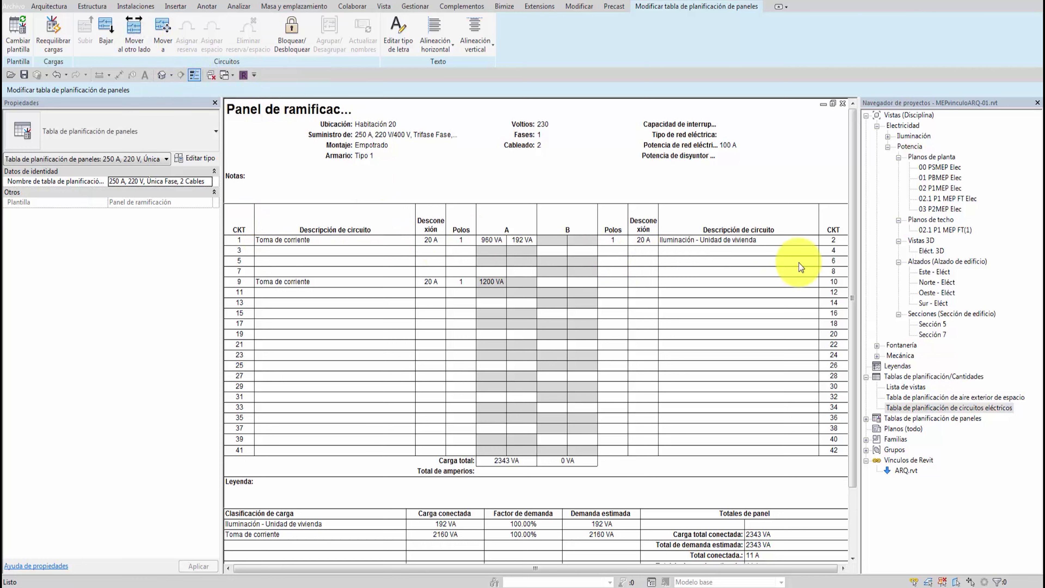
pyautogui.click(112, 29)
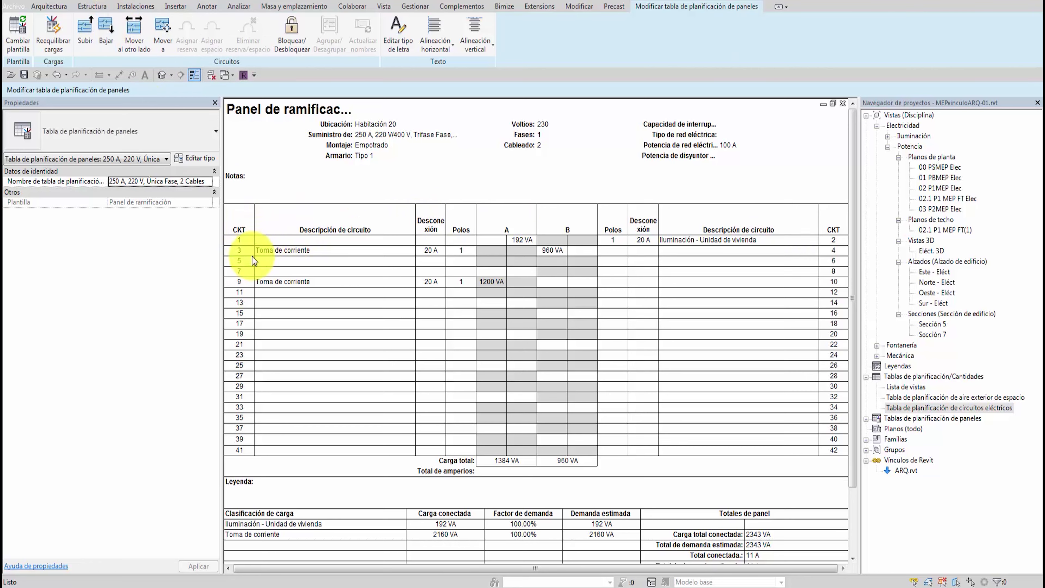
pyautogui.click(265, 251)
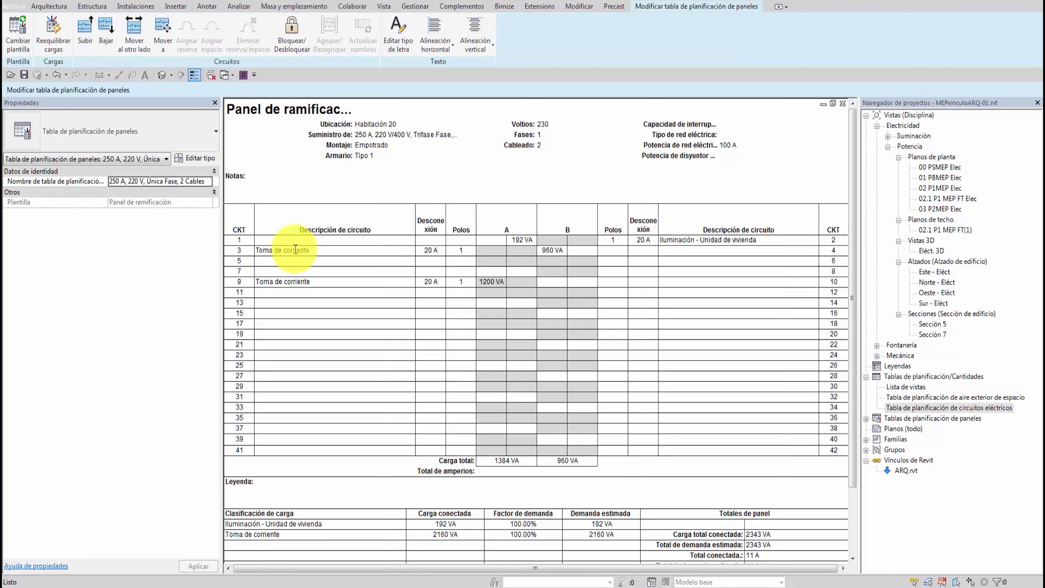
pyautogui.click(298, 40)
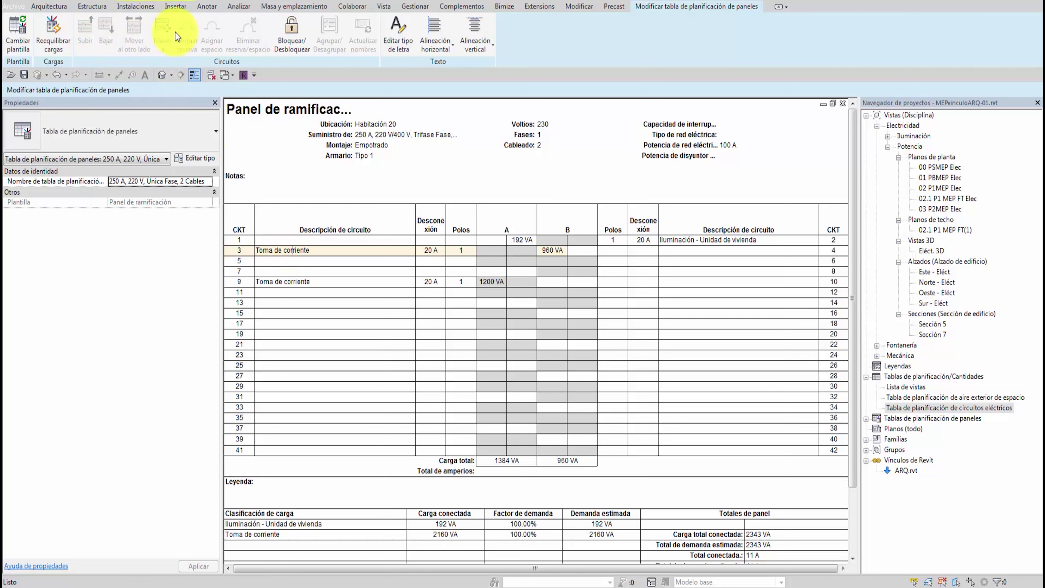
pyautogui.hotkey('ctrl', 'z')
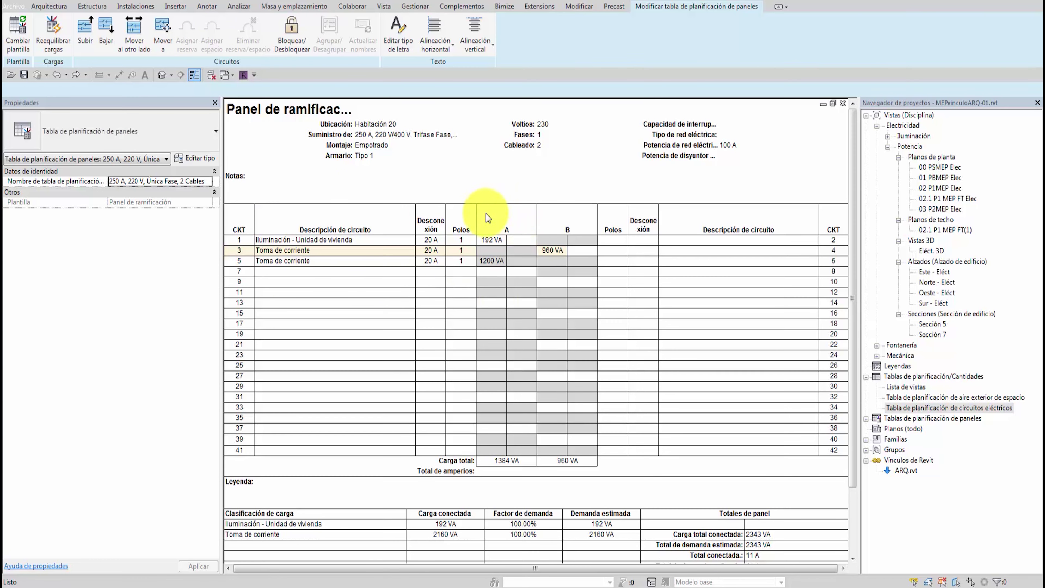
pyautogui.click(46, 36)
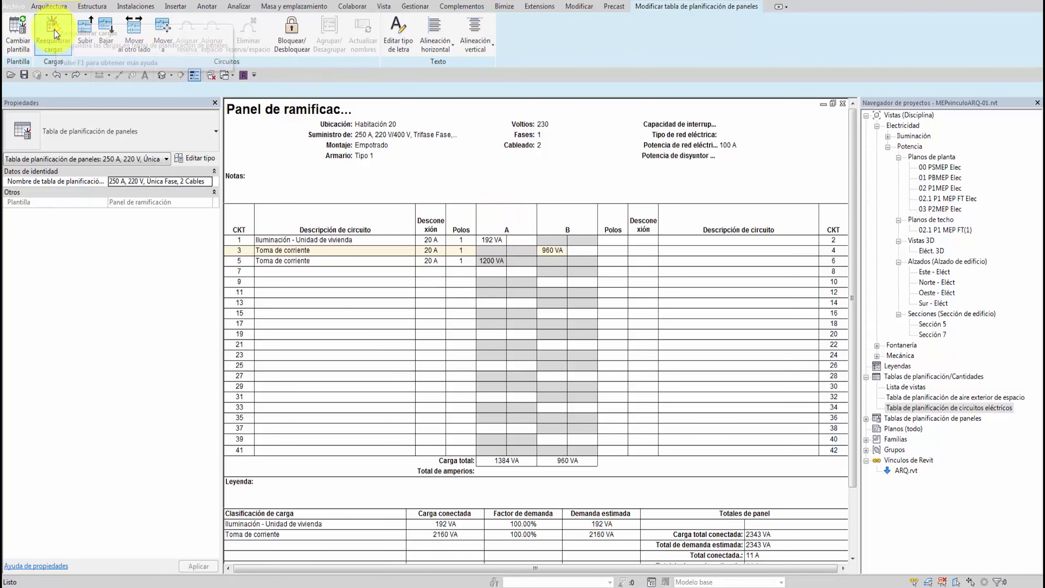